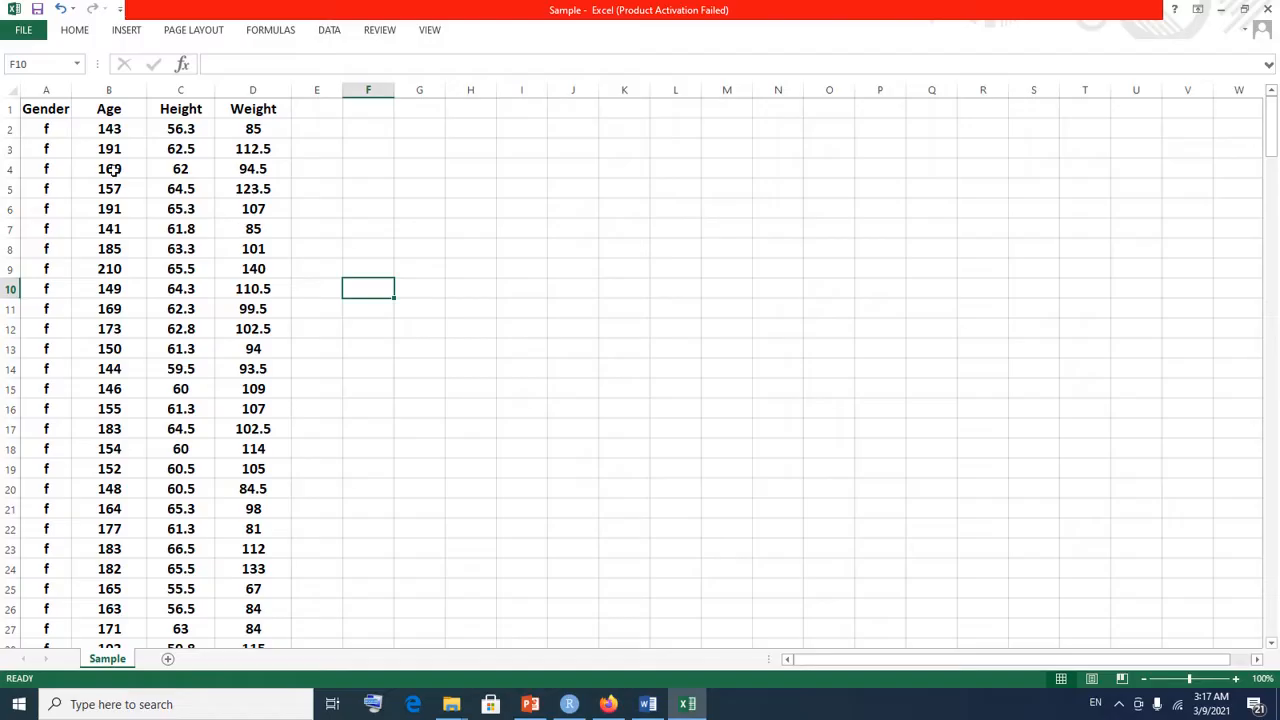
Step: Examine the Gender, Age, Height and Weight columns of the sample data
{"action": "left_click", "coordinate": [111, 169]}
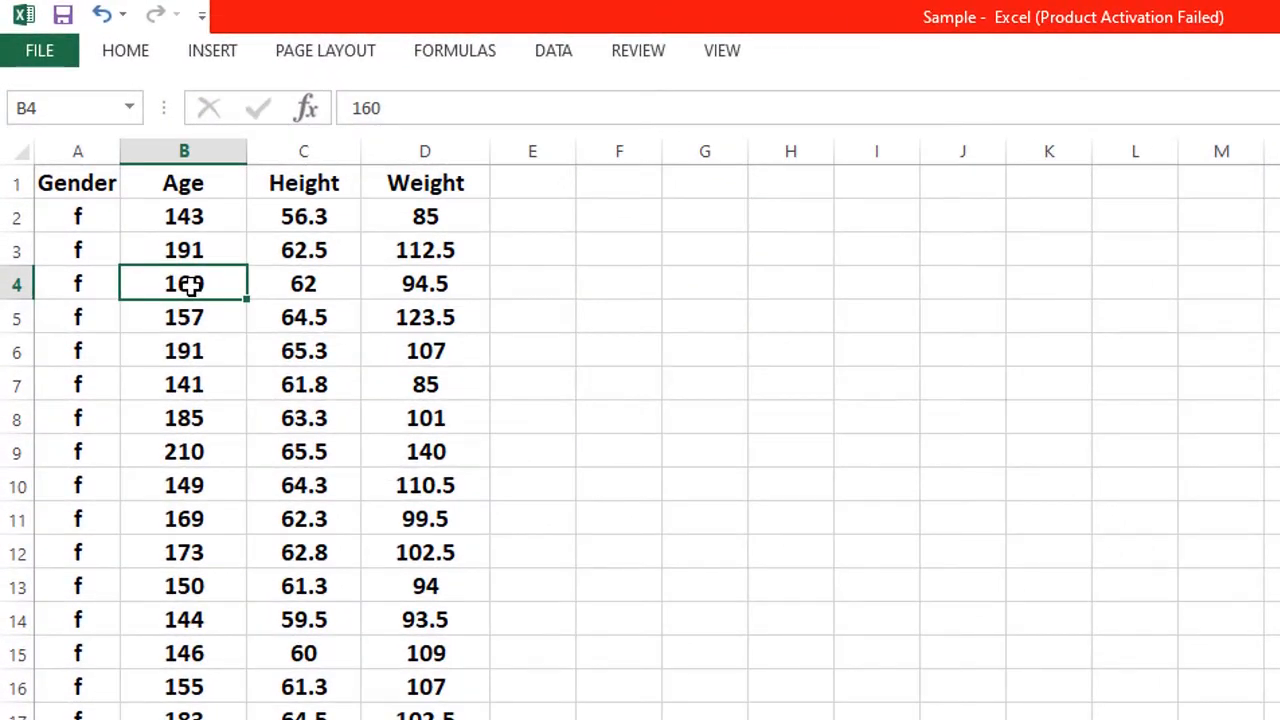
{"action": "scroll", "coordinate": [240, 663], "scroll_direction": "down", "scroll_amount": 4}
{"action": "scroll", "coordinate": [240, 663], "scroll_direction": "up", "scroll_amount": 4}
{"action": "left_click", "coordinate": [72, 183]}
{"action": "left_click", "coordinate": [172, 185]}
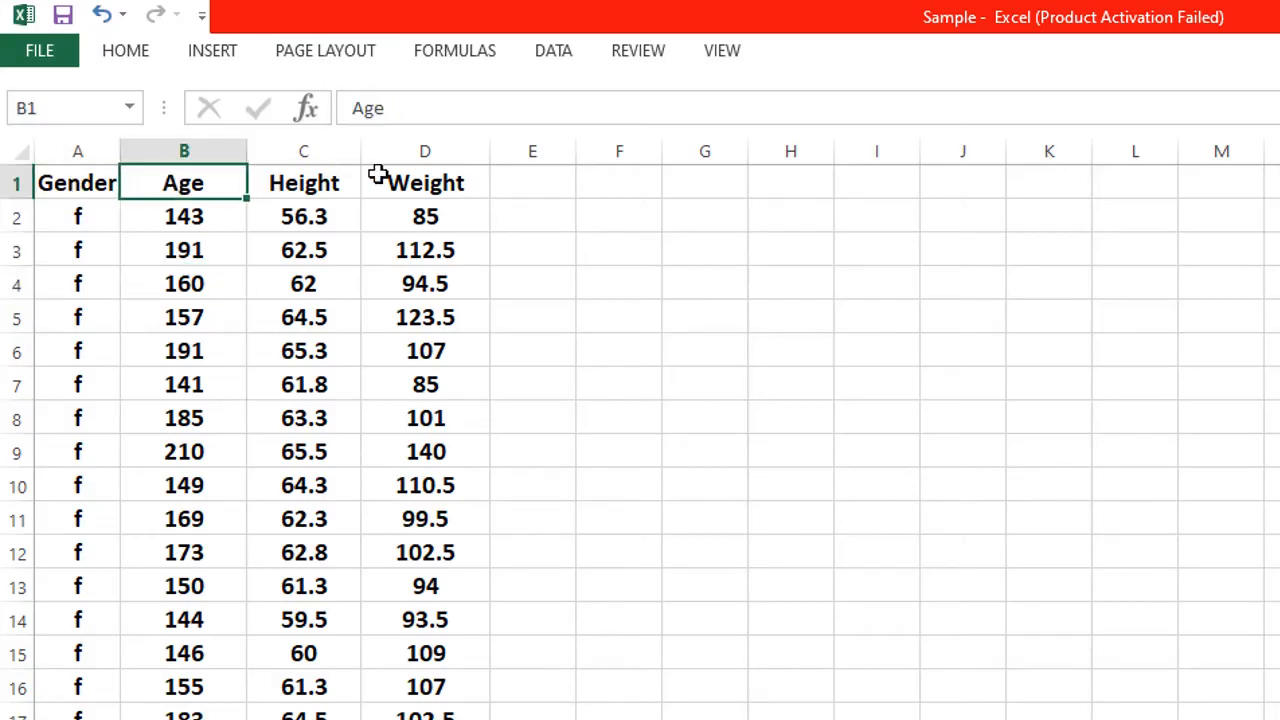
{"action": "left_click", "coordinate": [296, 190]}
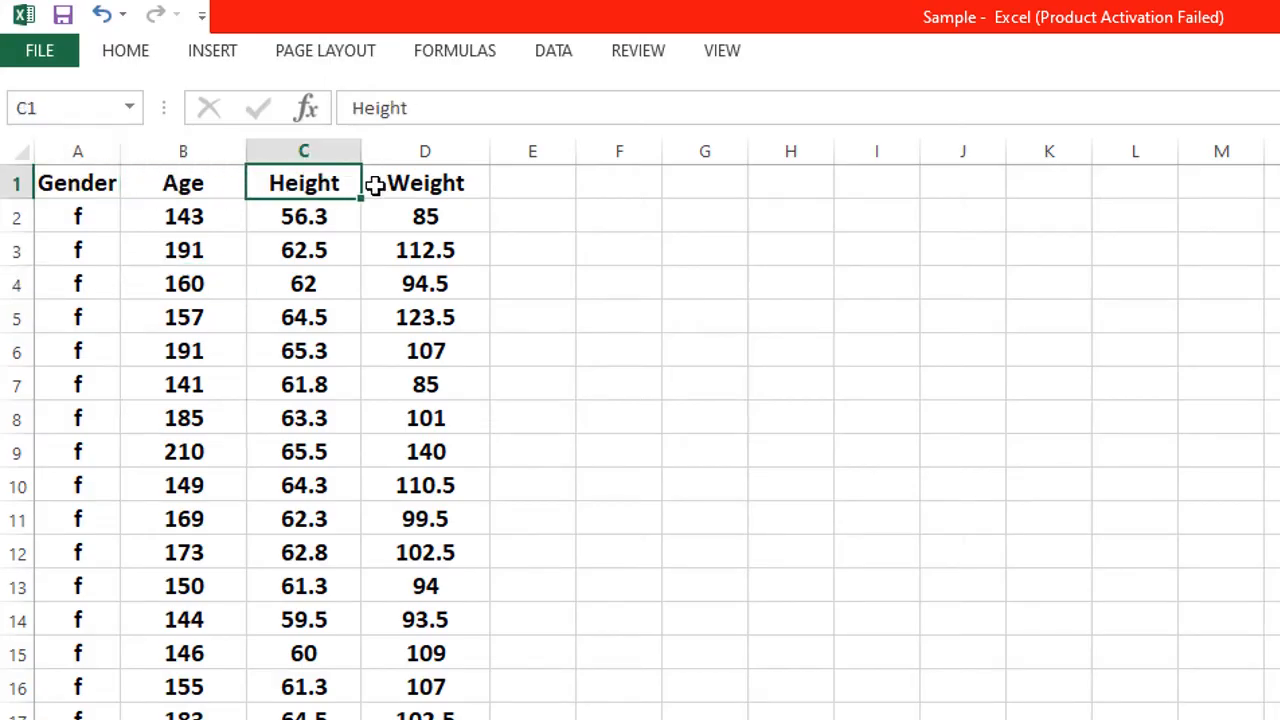
{"action": "left_click", "coordinate": [432, 187]}
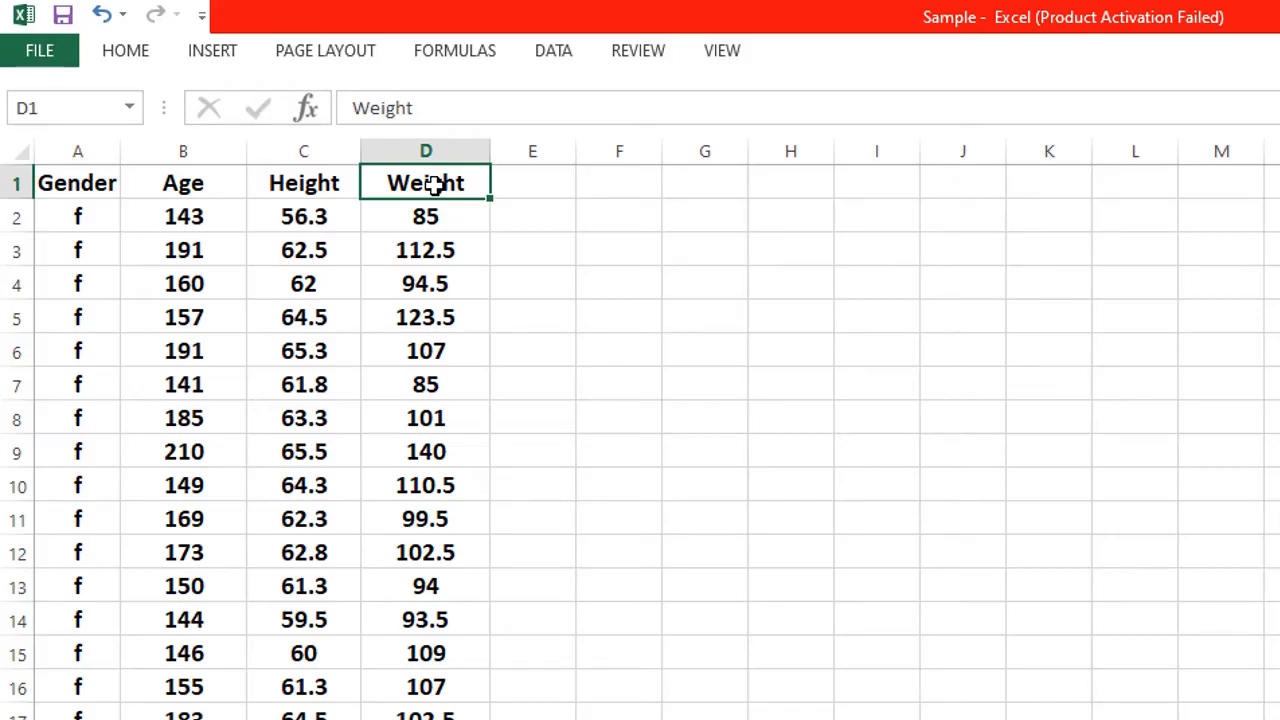
{"action": "left_click", "coordinate": [326, 149]}
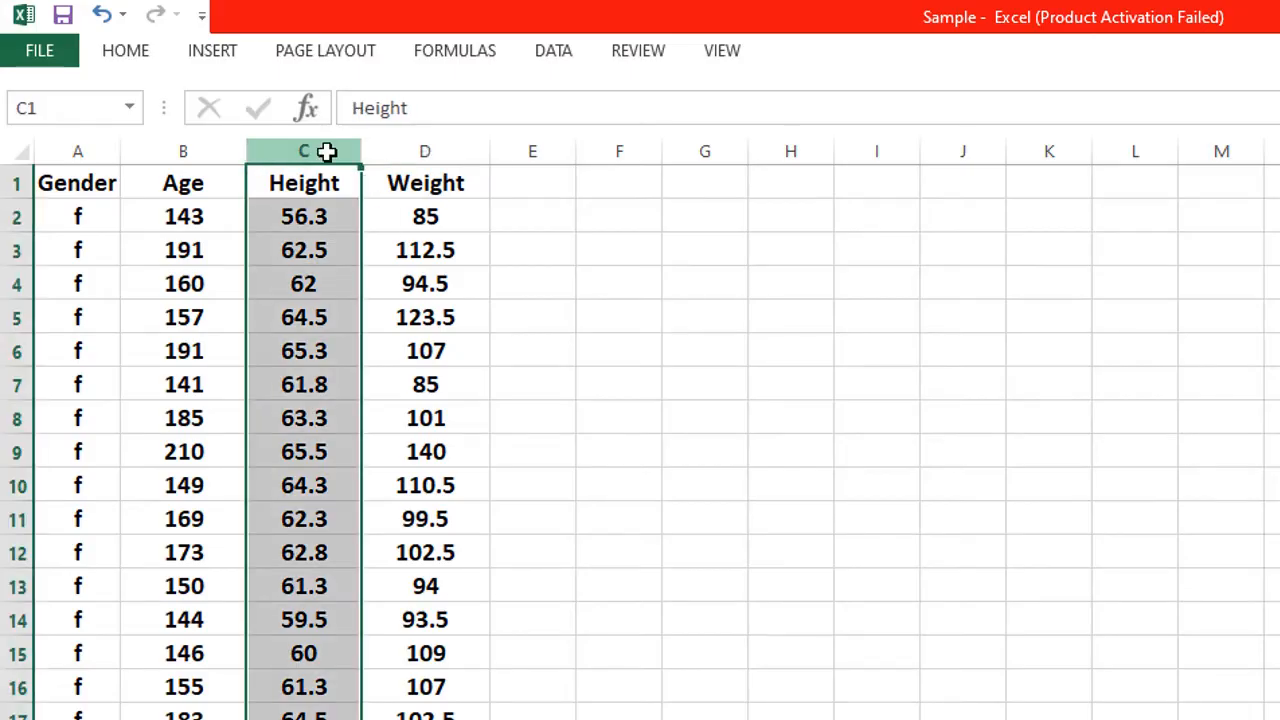
{"action": "left_click", "coordinate": [327, 151]}
{"action": "left_click", "coordinate": [436, 183]}
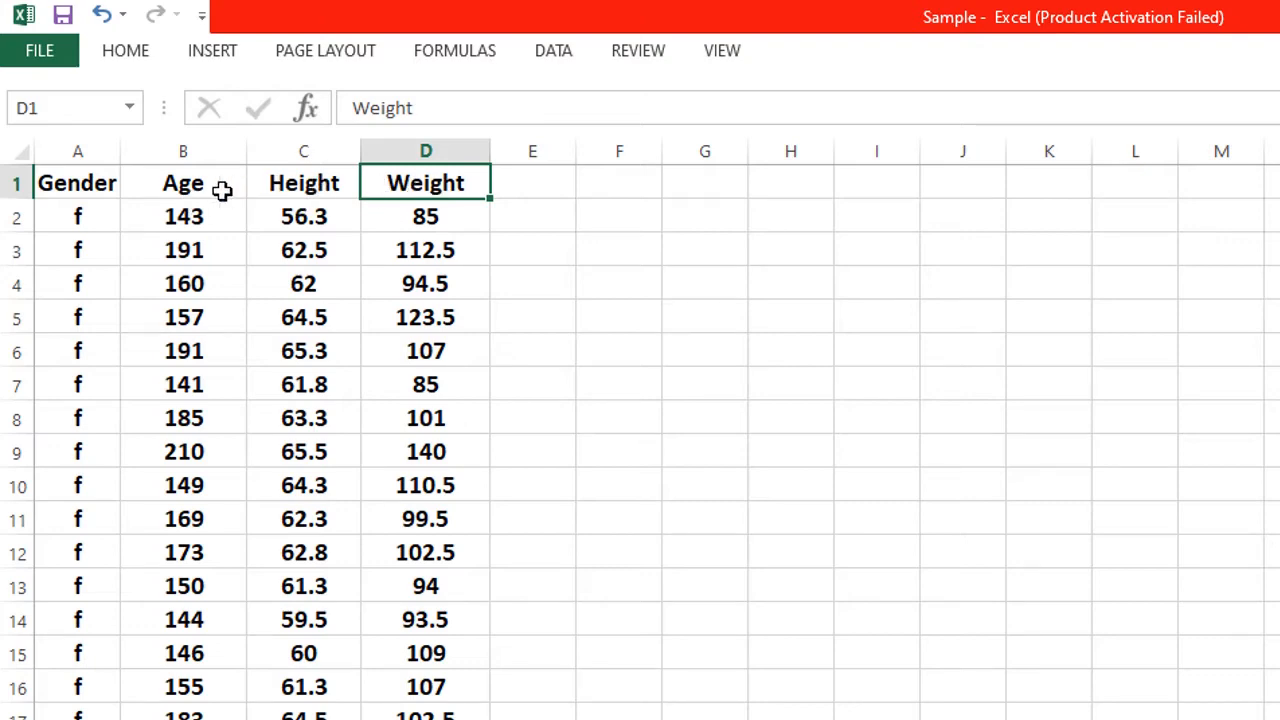
{"action": "left_click", "coordinate": [77, 150]}
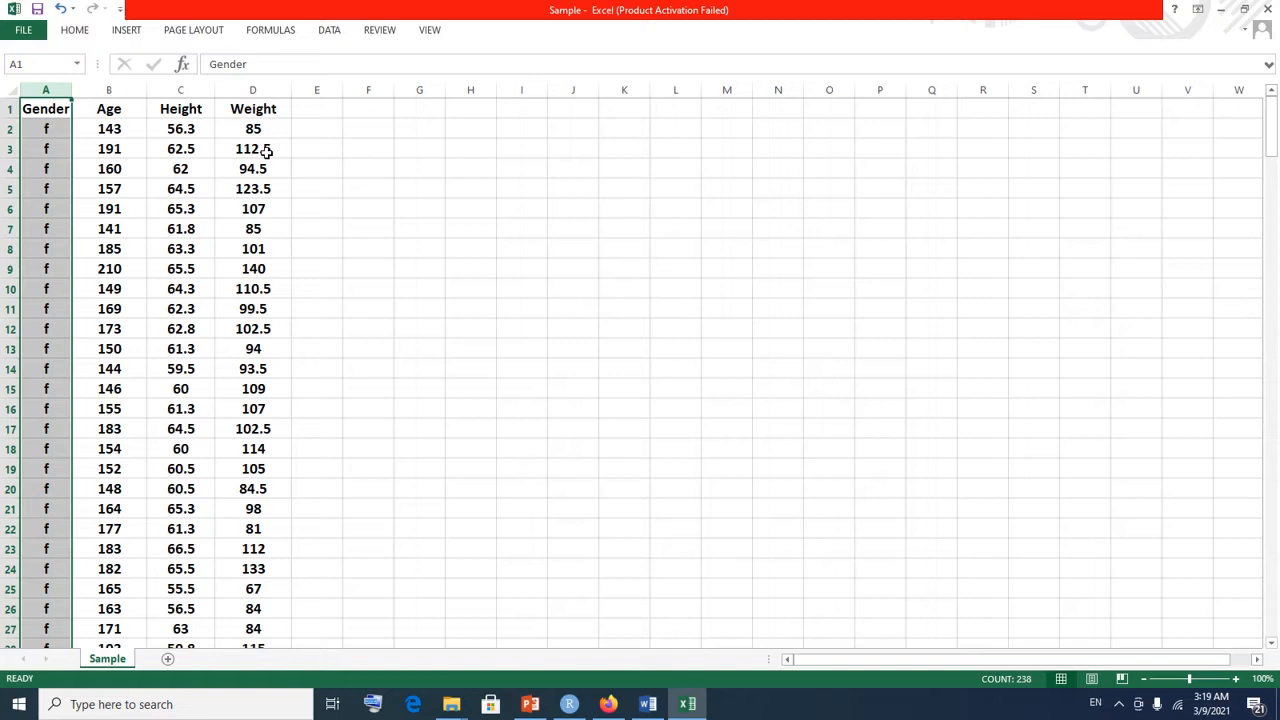
{"action": "left_click", "coordinate": [267, 150]}
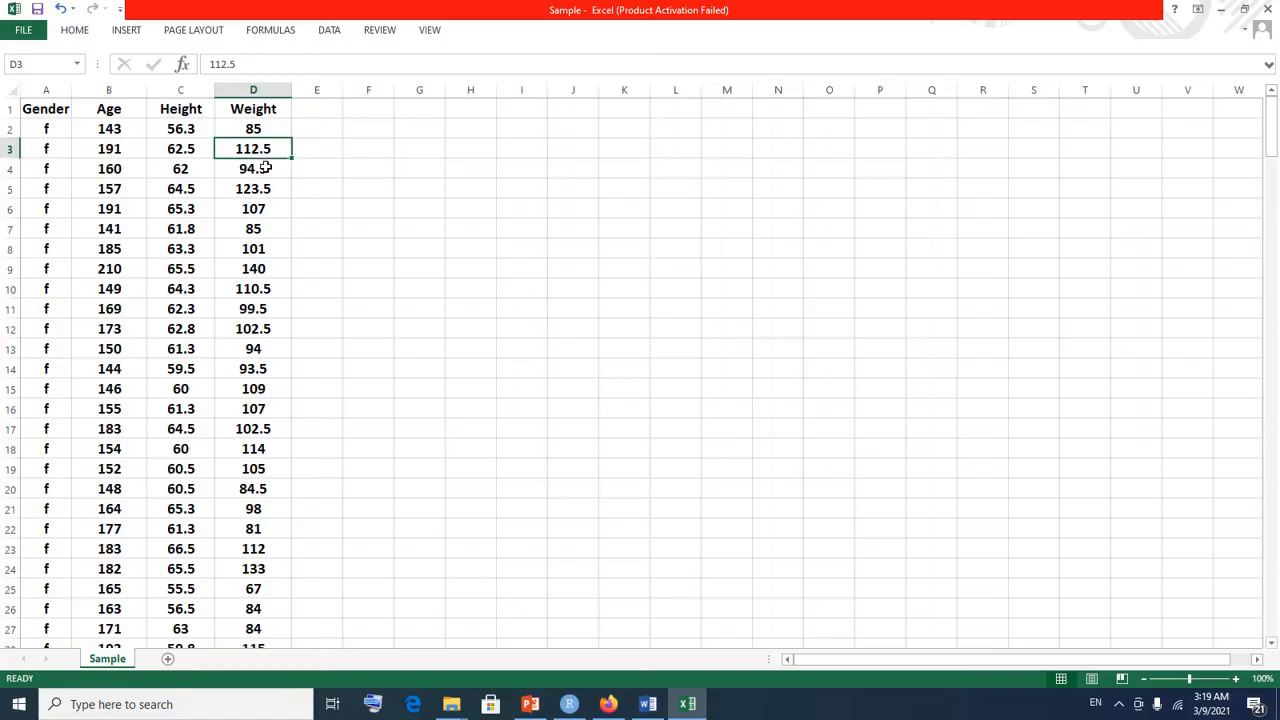
{"action": "left_click", "coordinate": [265, 172]}
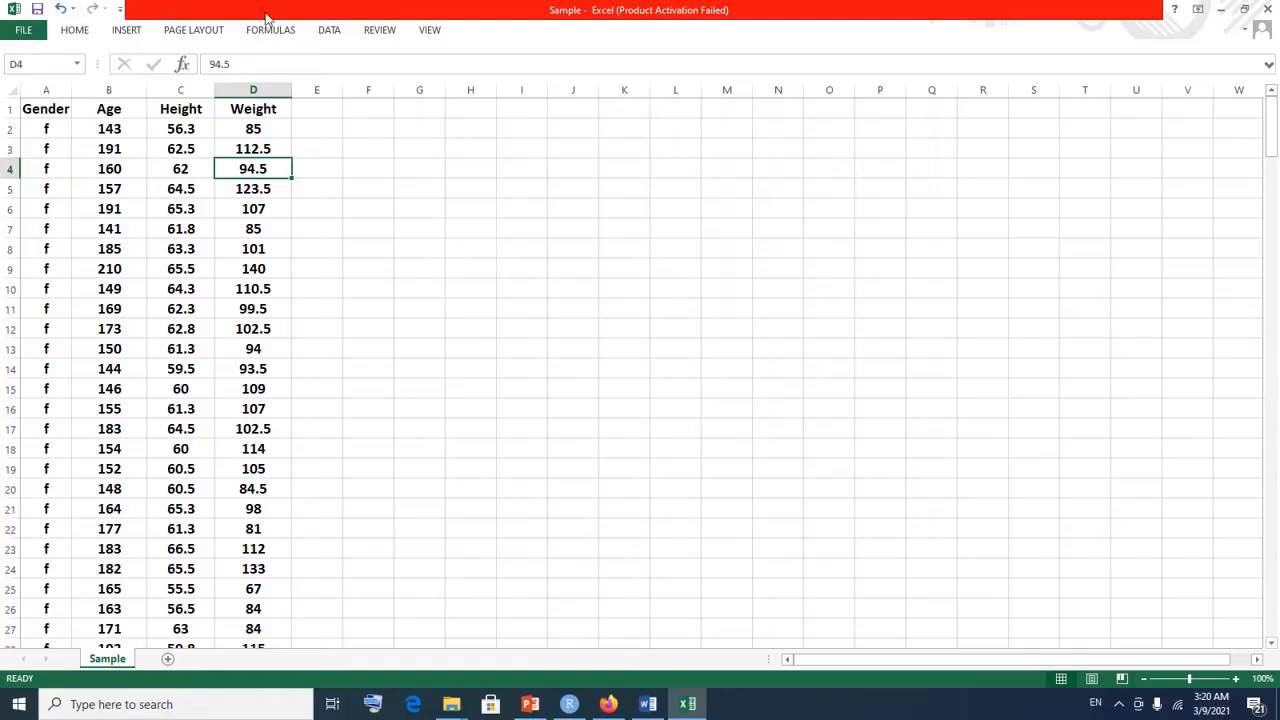
Step: Check whether the Data Analysis tool is available among the data commands
{"action": "left_click", "coordinate": [331, 30]}
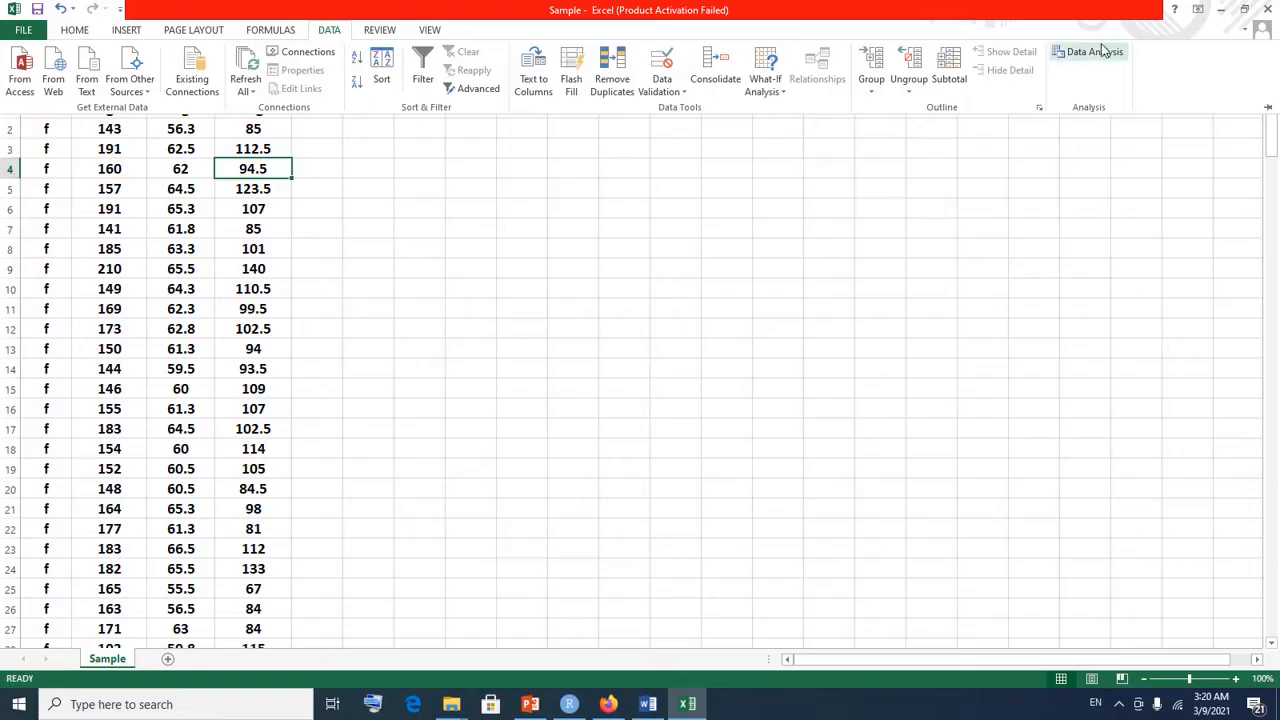
{"action": "double_click", "coordinate": [330, 30]}
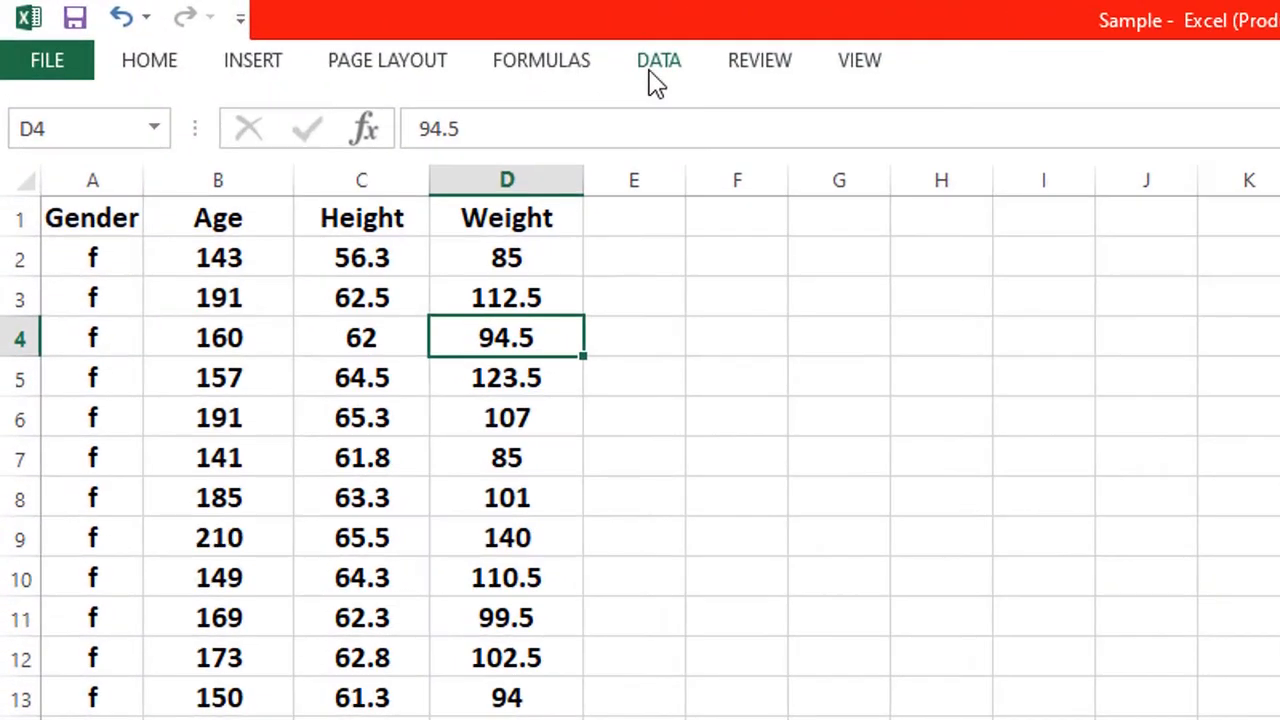
{"action": "left_click", "coordinate": [329, 33]}
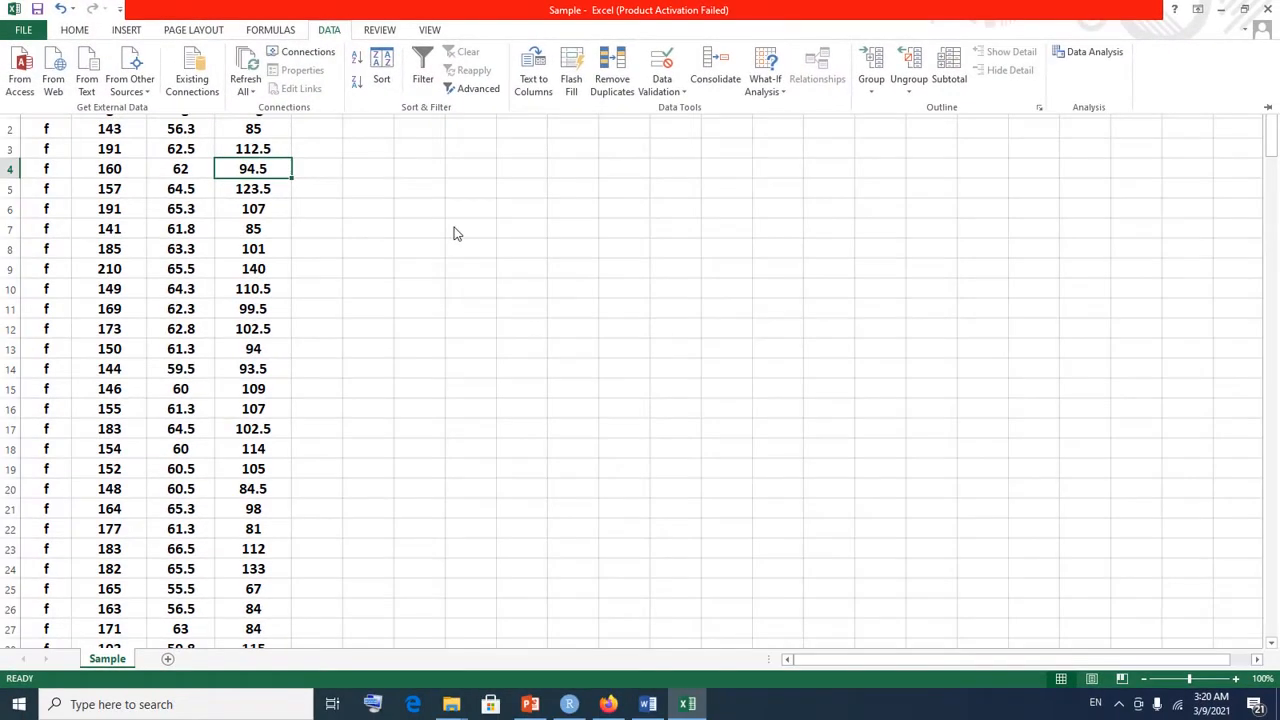
{"action": "left_click", "coordinate": [457, 233]}
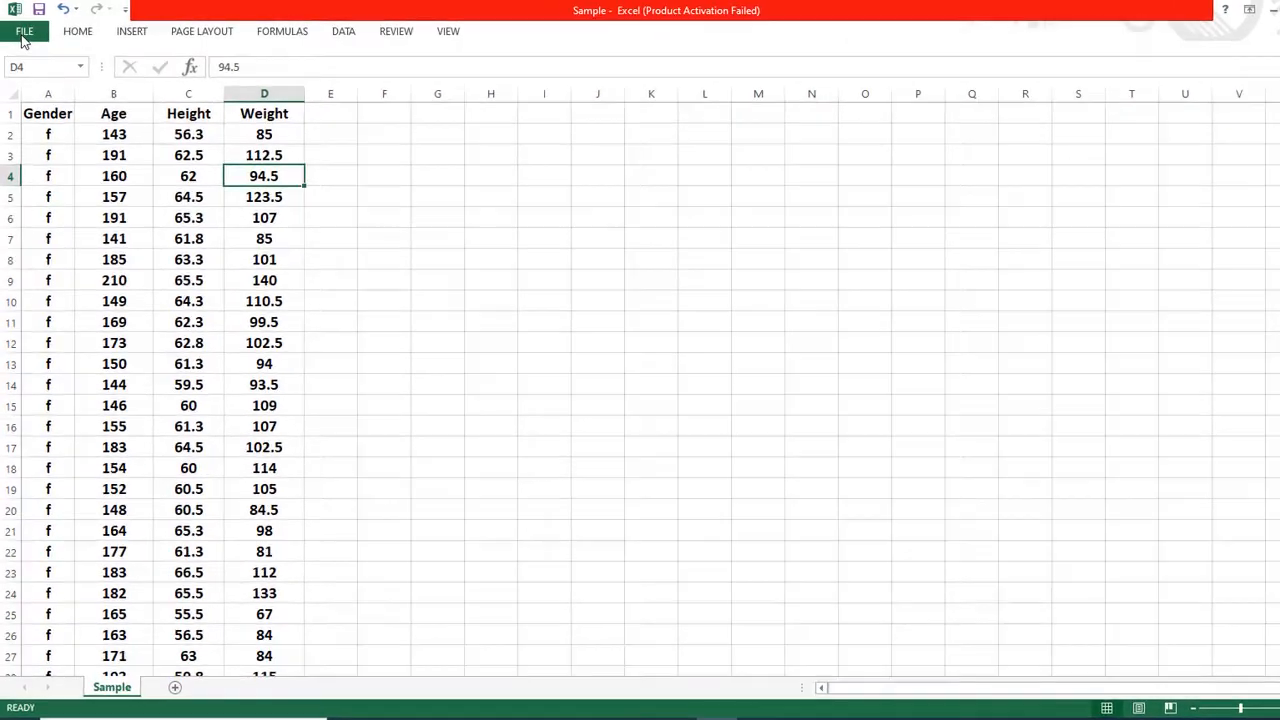
Step: Disable the Analysis ToolPak in the list of available Excel add-ins
{"action": "left_click", "coordinate": [23, 33]}
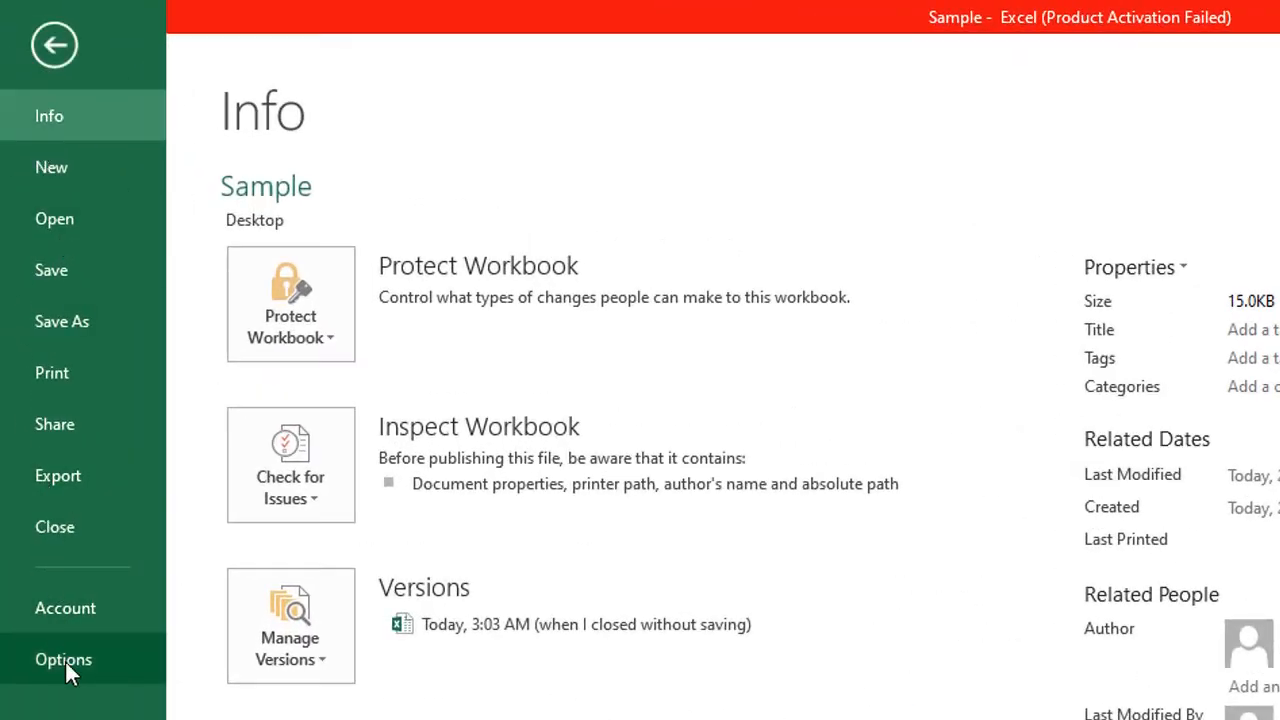
{"action": "key", "text": "Escape"}
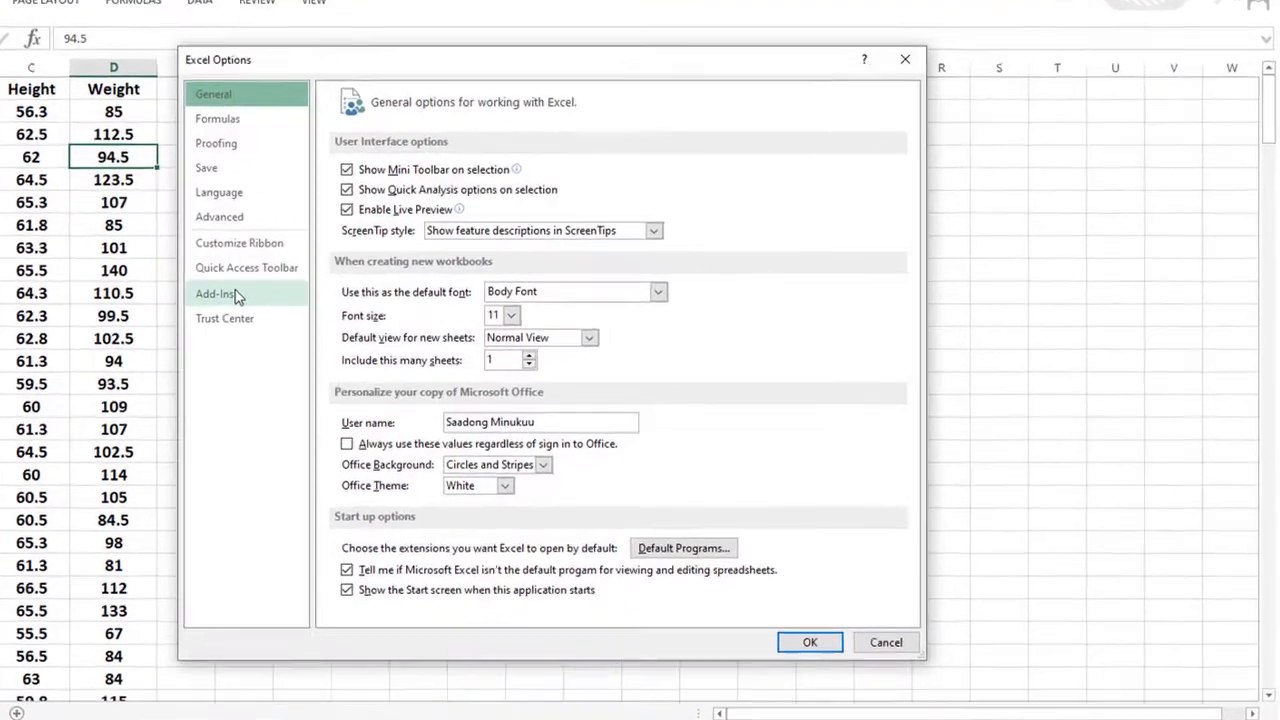
{"action": "left_click", "coordinate": [360, 290]}
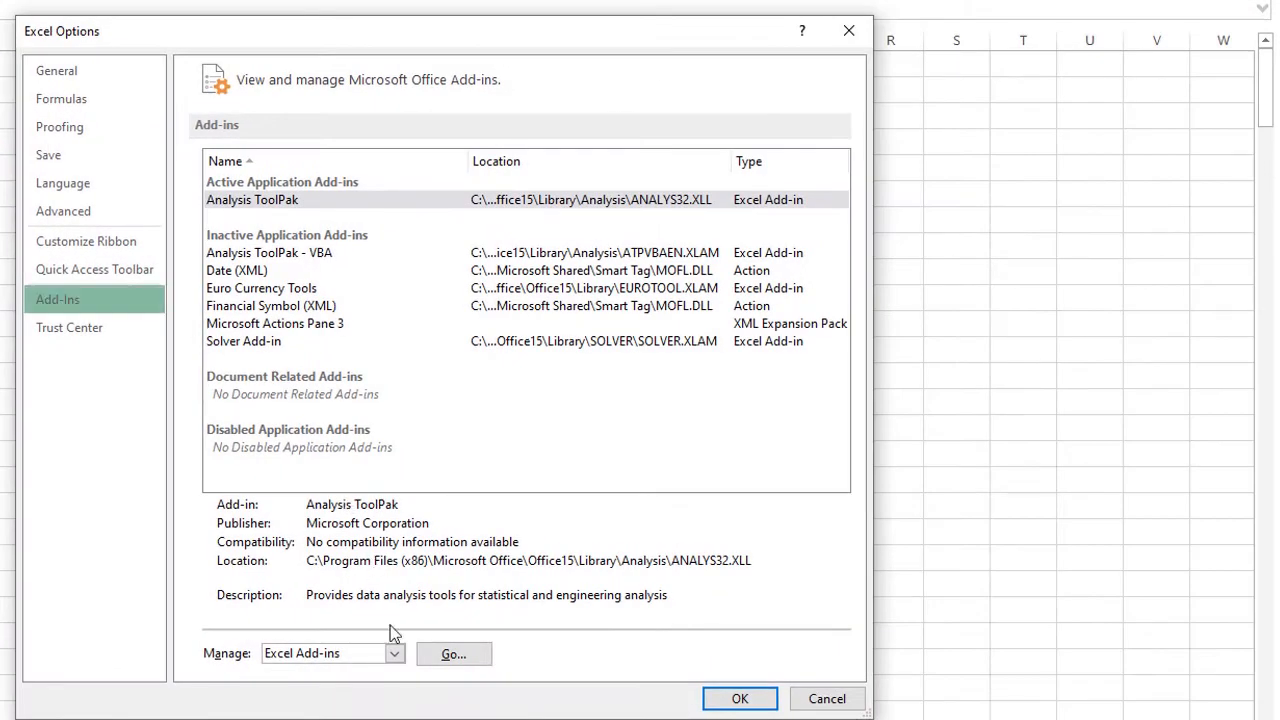
{"action": "left_click", "coordinate": [454, 655]}
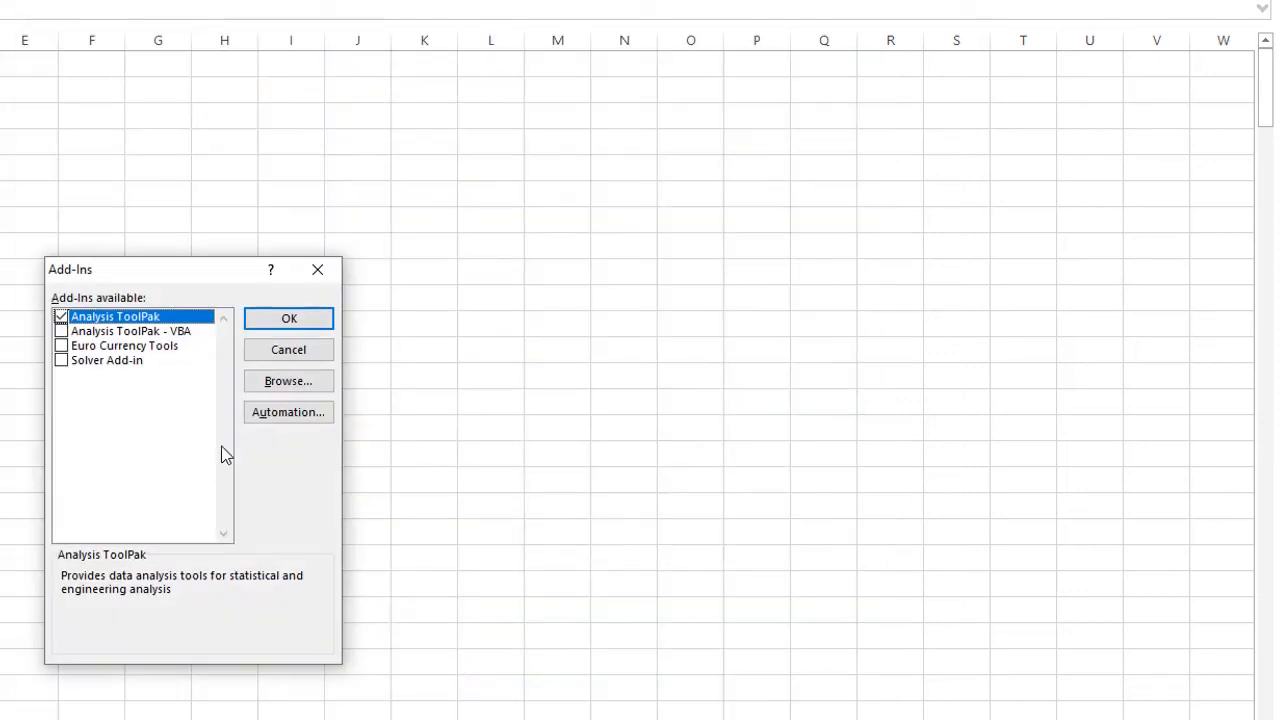
{"action": "left_click_drag", "start_coordinate": [204, 270], "coordinate": [331, 127]}
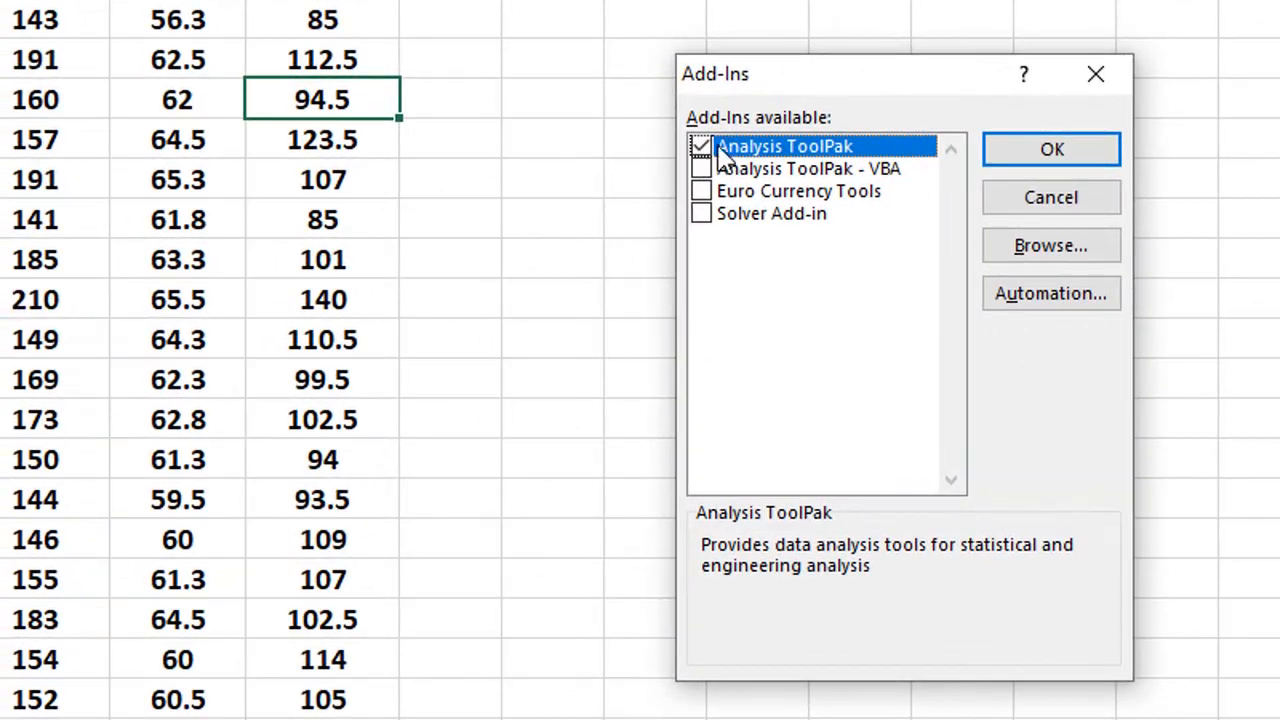
{"action": "left_click", "coordinate": [702, 149]}
{"action": "left_click", "coordinate": [702, 149]}
{"action": "left_click", "coordinate": [704, 150]}
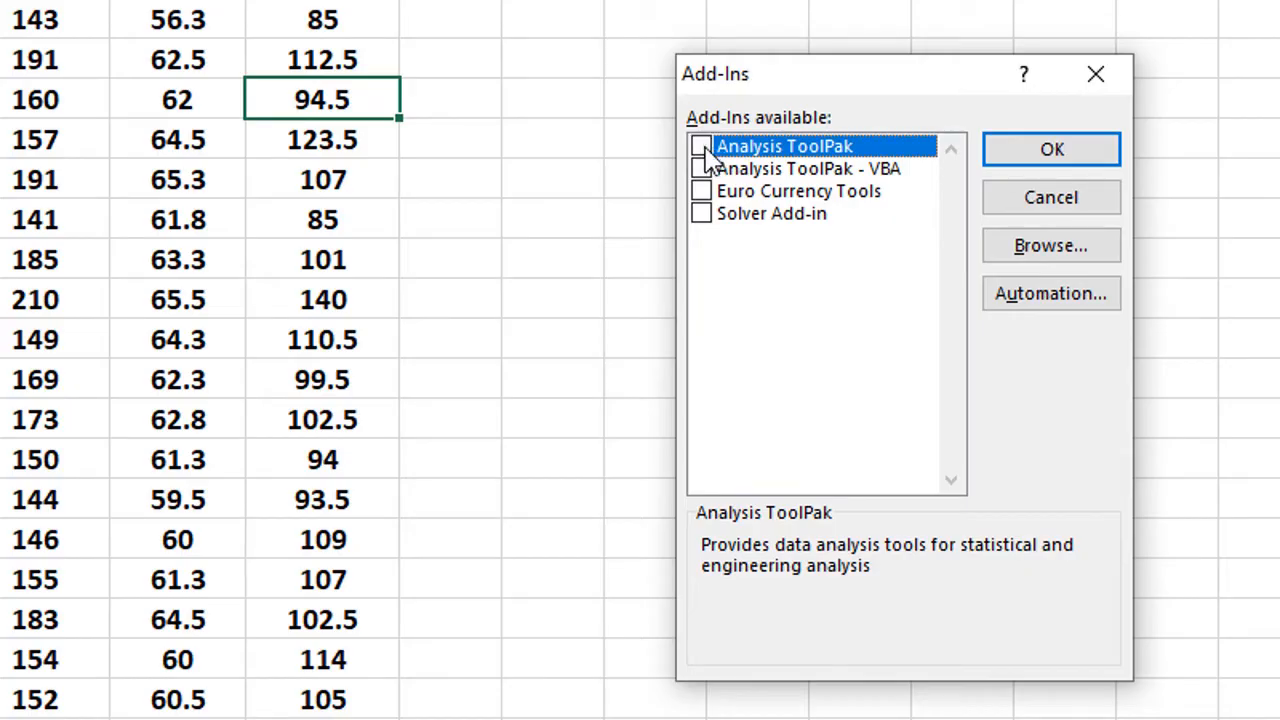
{"action": "left_click", "coordinate": [1090, 150]}
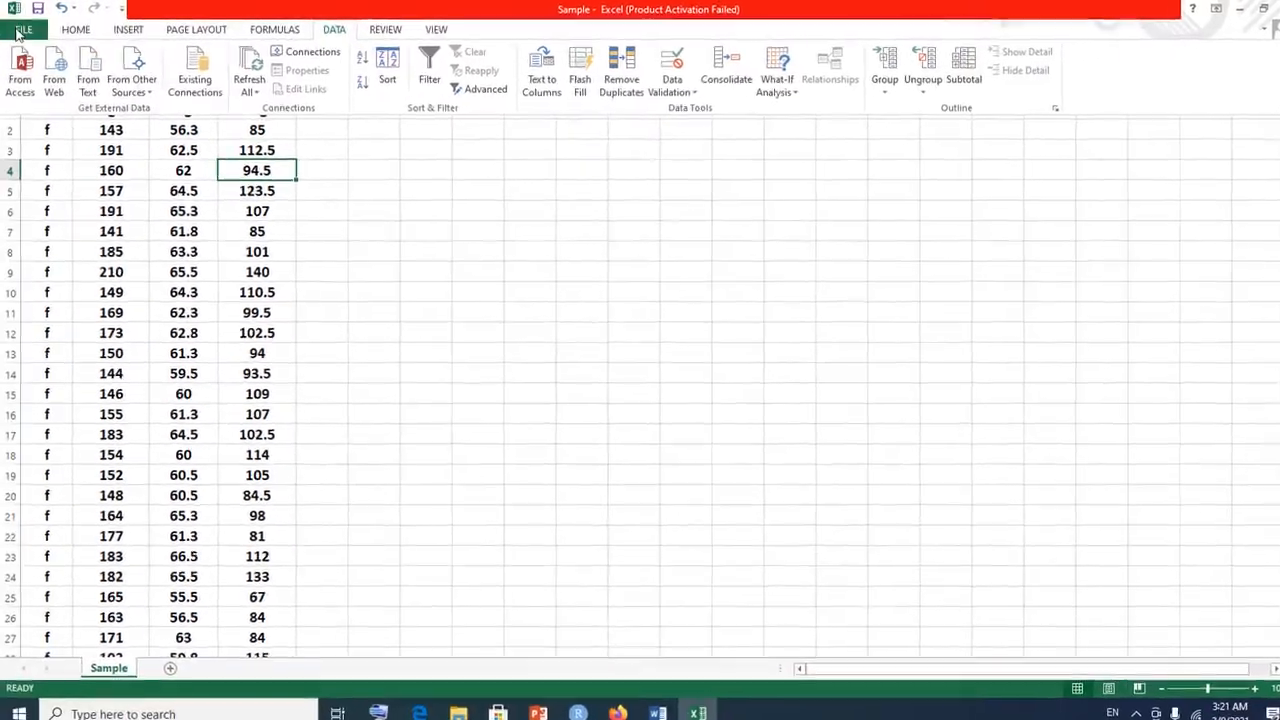
Step: Enable the Analysis ToolPak Excel add-in and check that the Data Analysis command is available
{"action": "left_click", "coordinate": [26, 29]}
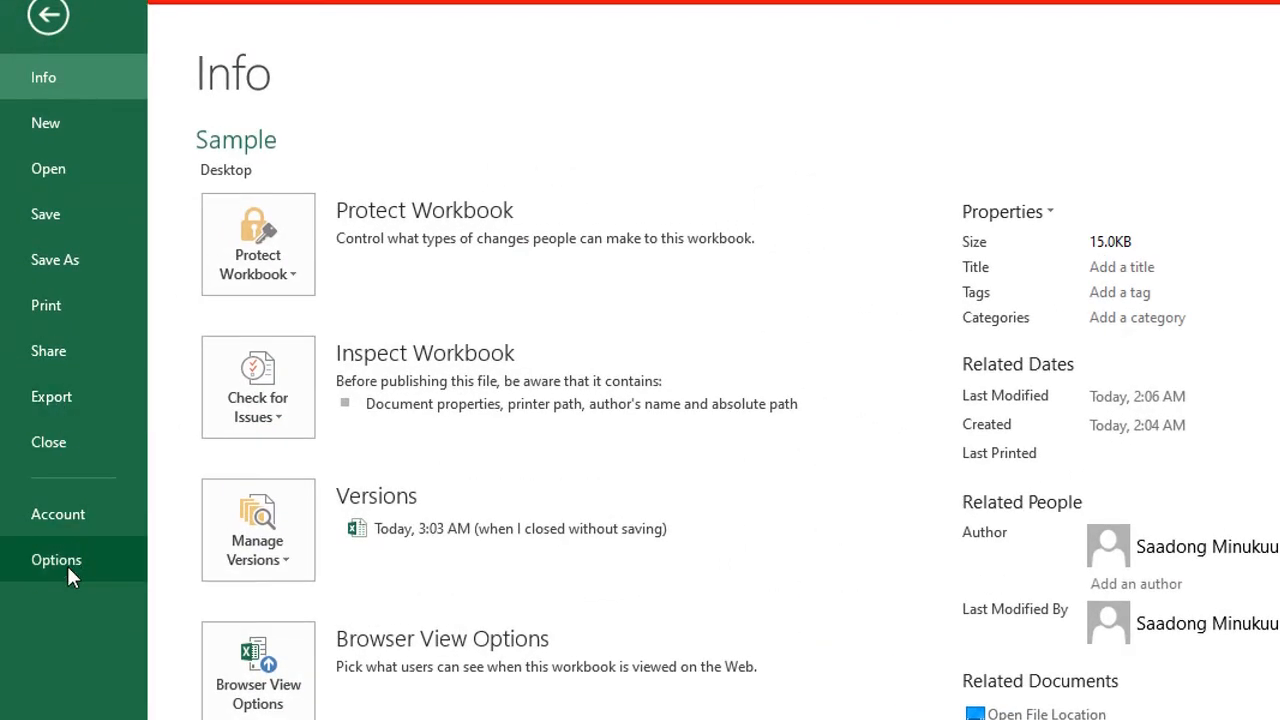
{"action": "left_click", "coordinate": [66, 563]}
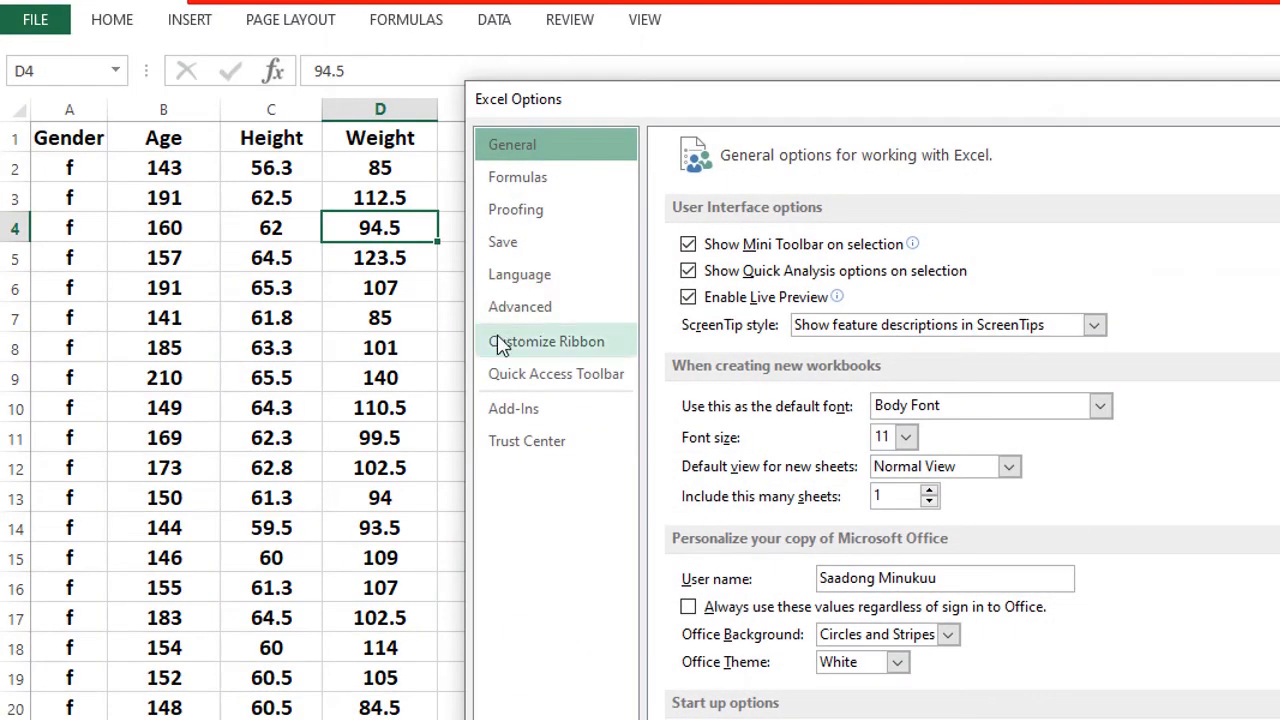
{"action": "left_click", "coordinate": [520, 410]}
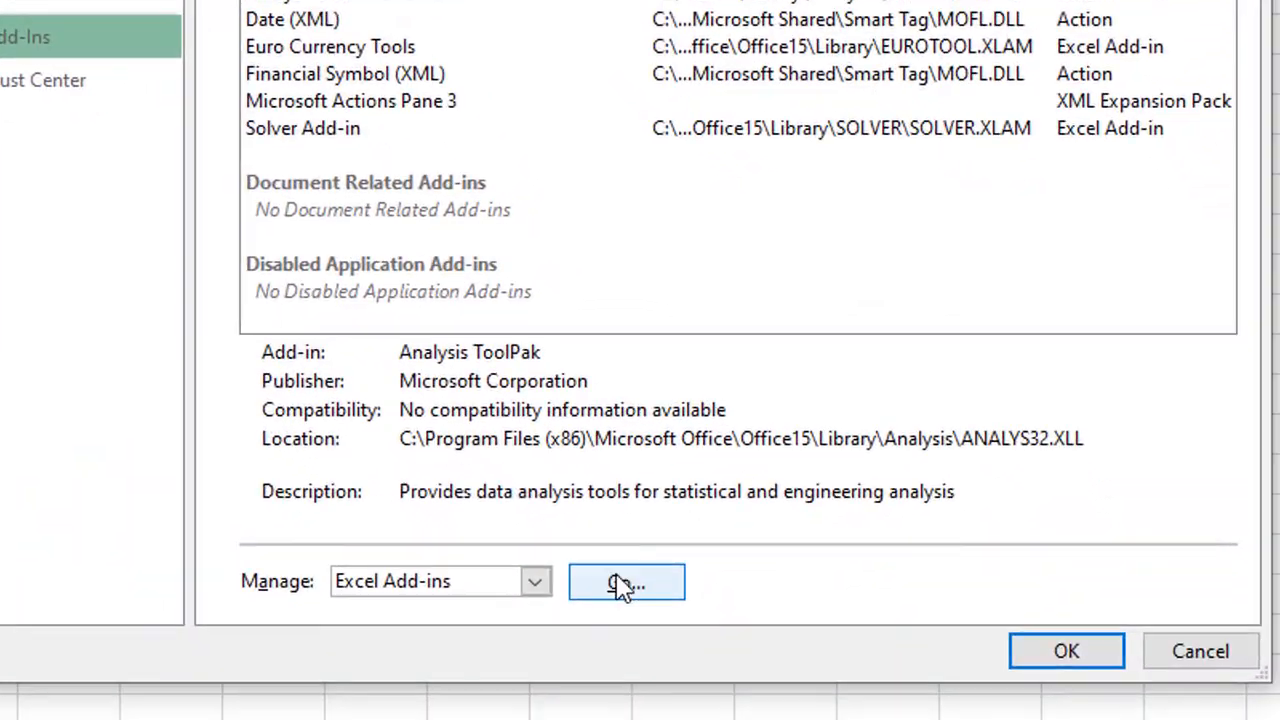
{"action": "left_click", "coordinate": [622, 586]}
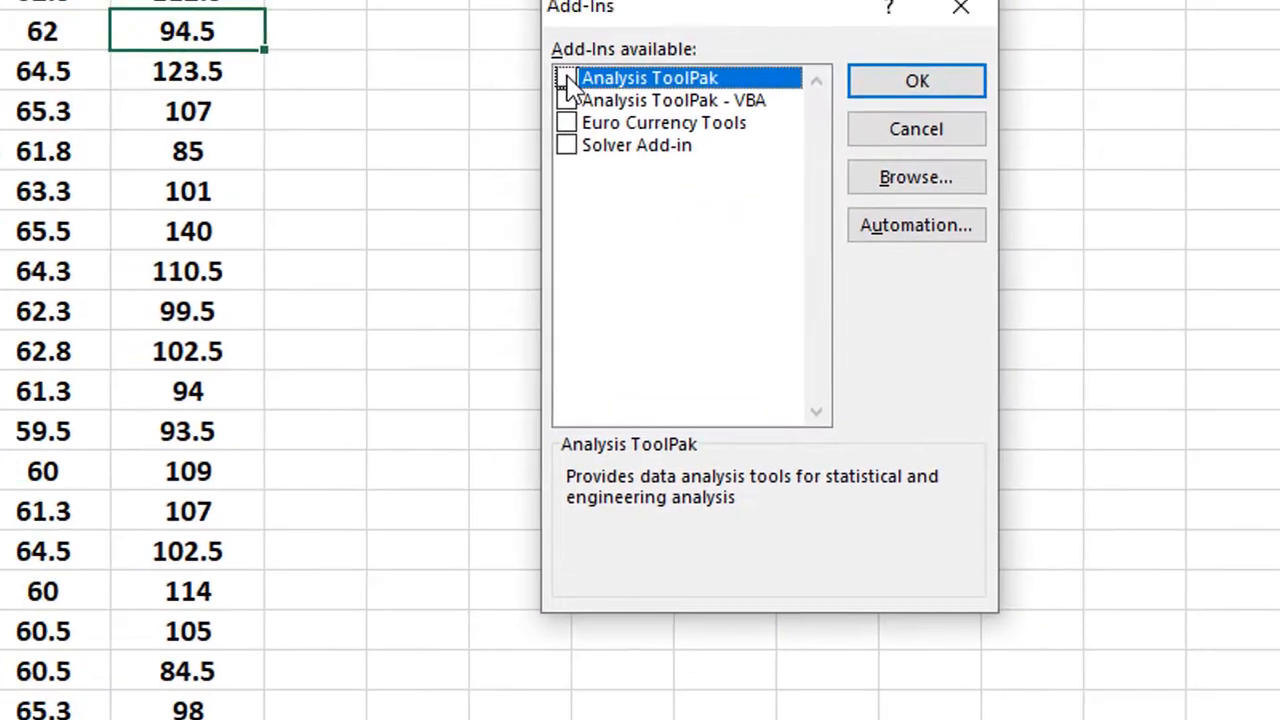
{"action": "left_click", "coordinate": [568, 79]}
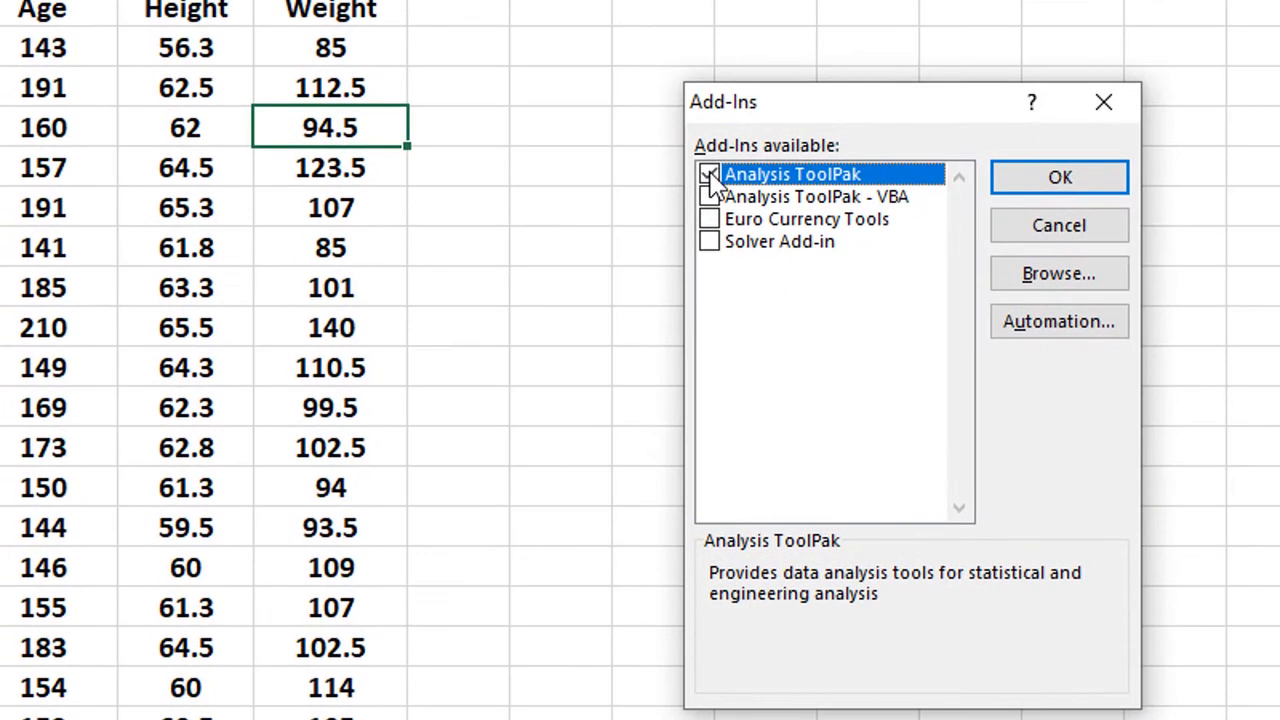
{"action": "left_click", "coordinate": [1104, 177]}
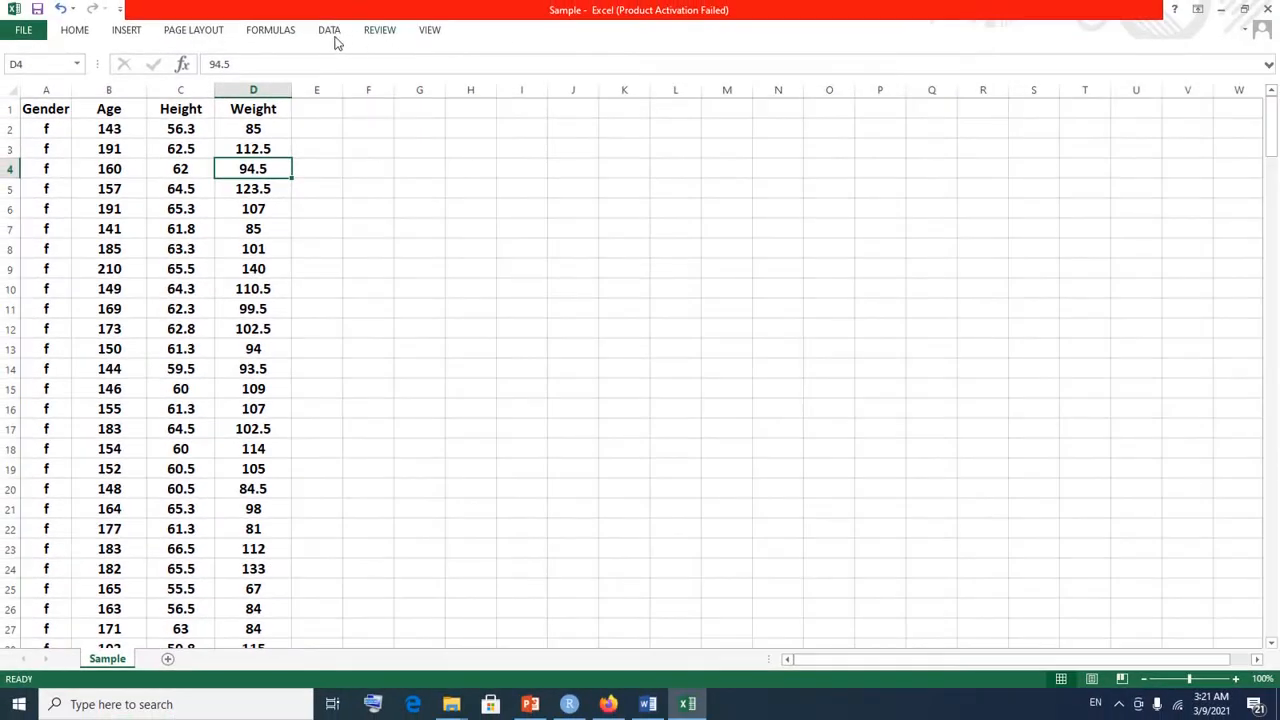
{"action": "left_click", "coordinate": [334, 34]}
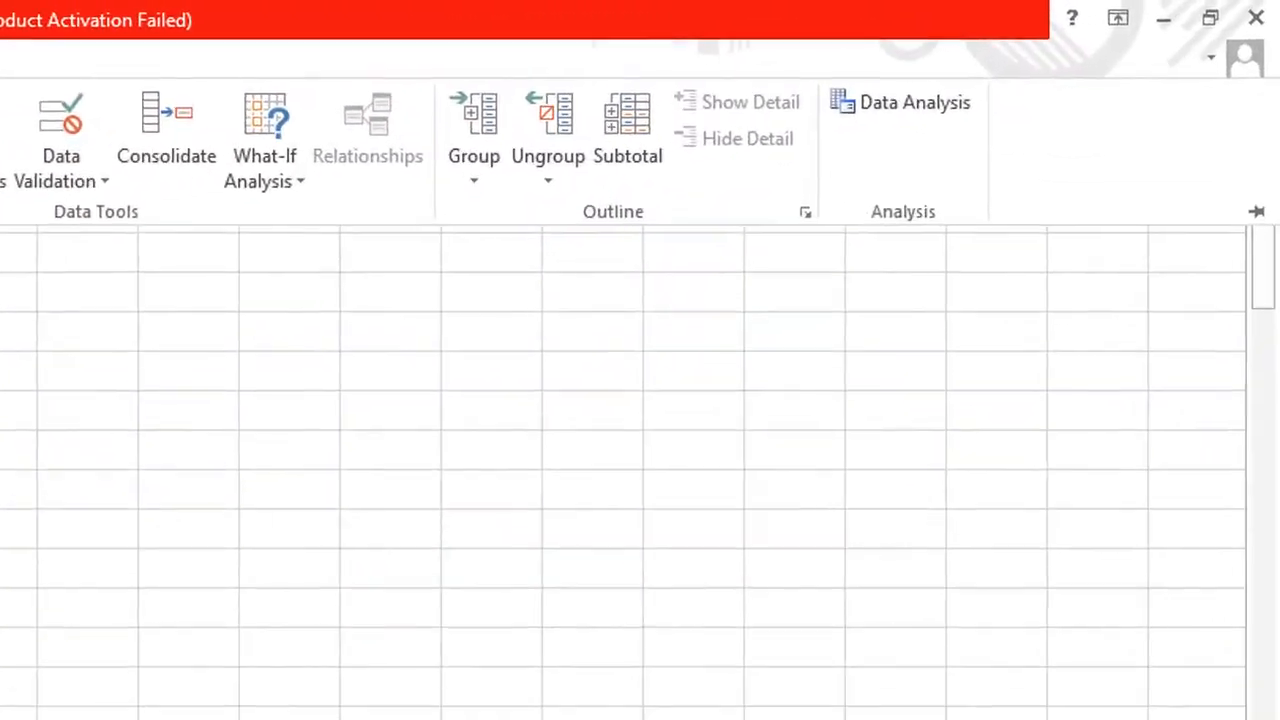
{"action": "left_click", "coordinate": [357, 270]}
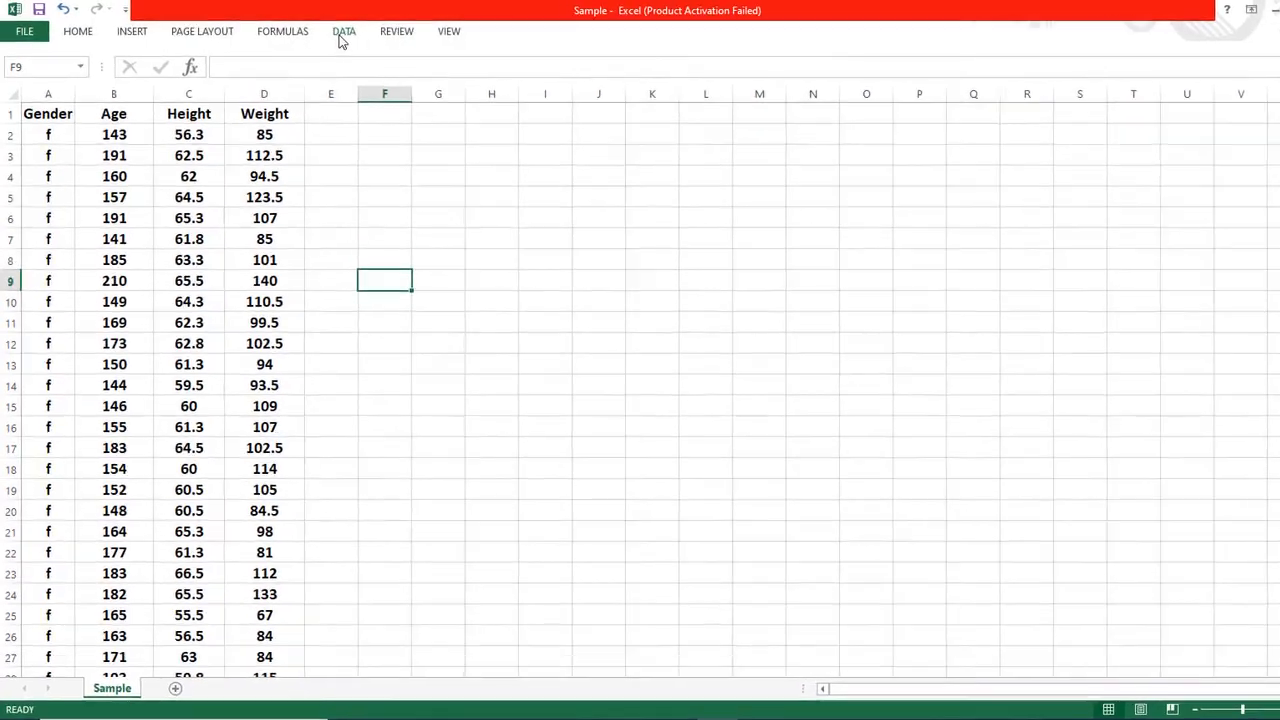
Step: Start the Regression tool from the Data Analysis tools
{"action": "left_click", "coordinate": [336, 32]}
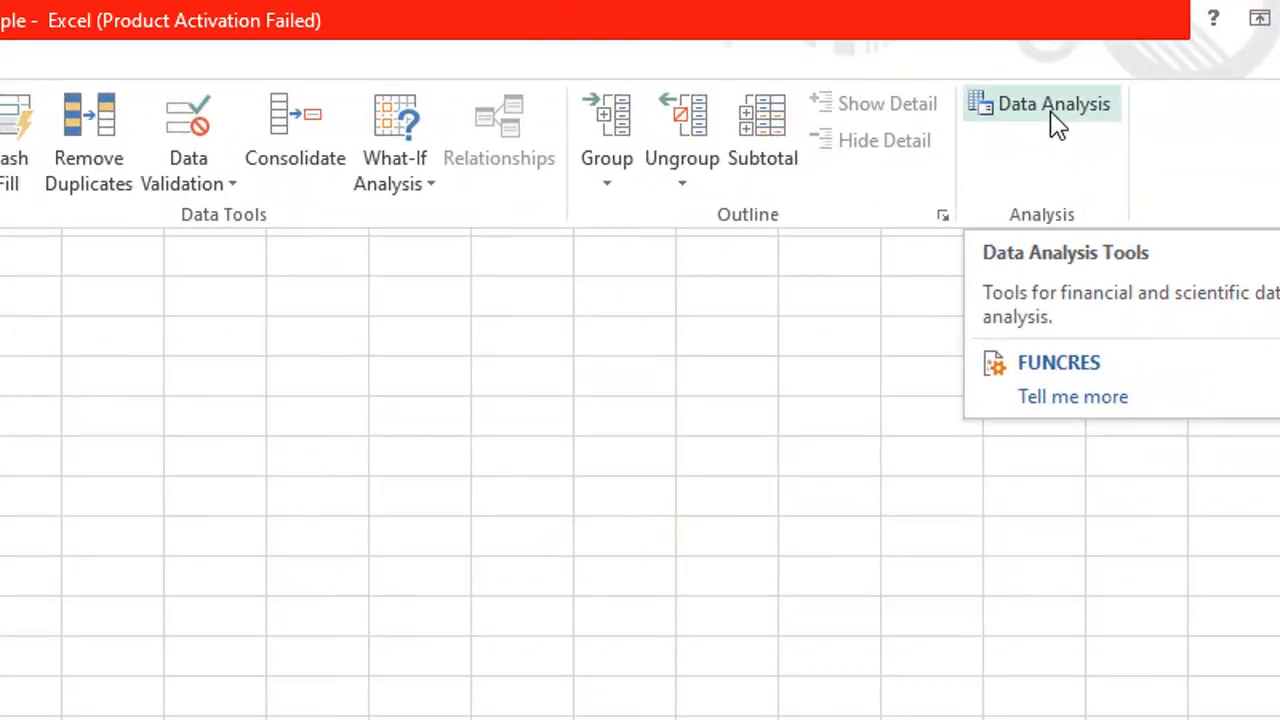
{"action": "left_click", "coordinate": [1058, 104]}
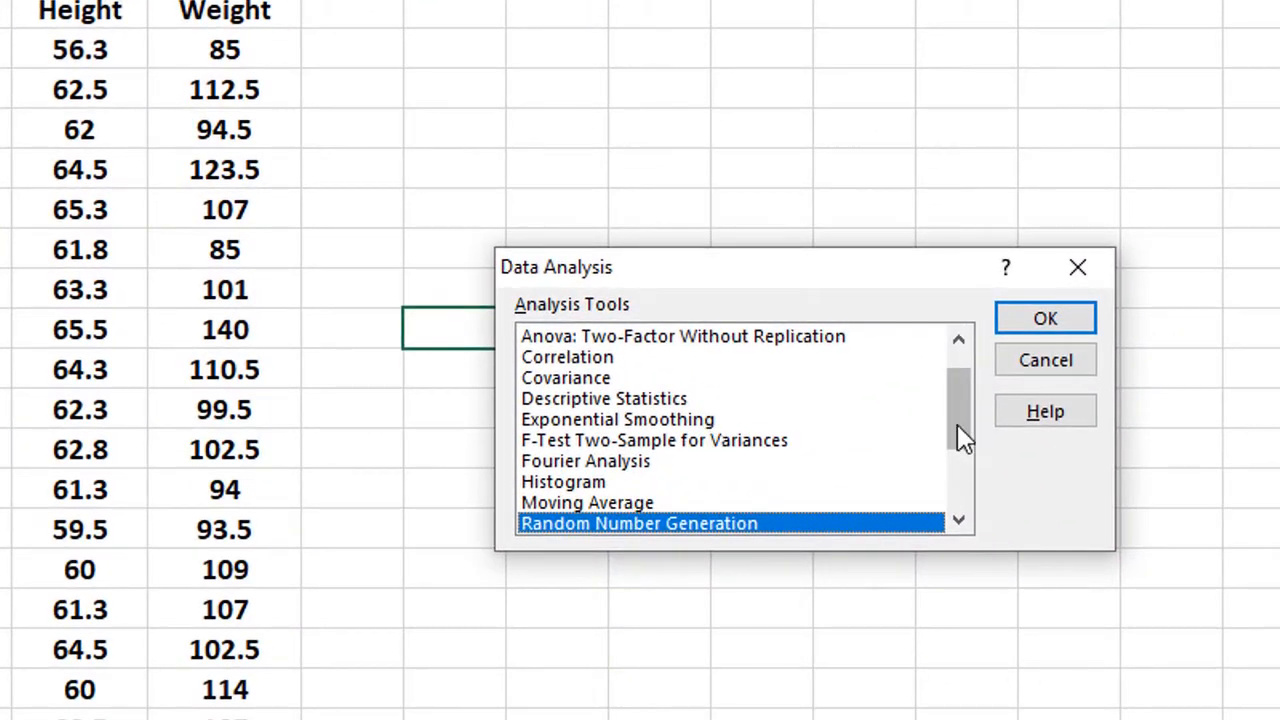
{"action": "left_click_drag", "start_coordinate": [966, 440], "coordinate": [963, 476]}
{"action": "left_click", "coordinate": [596, 464]}
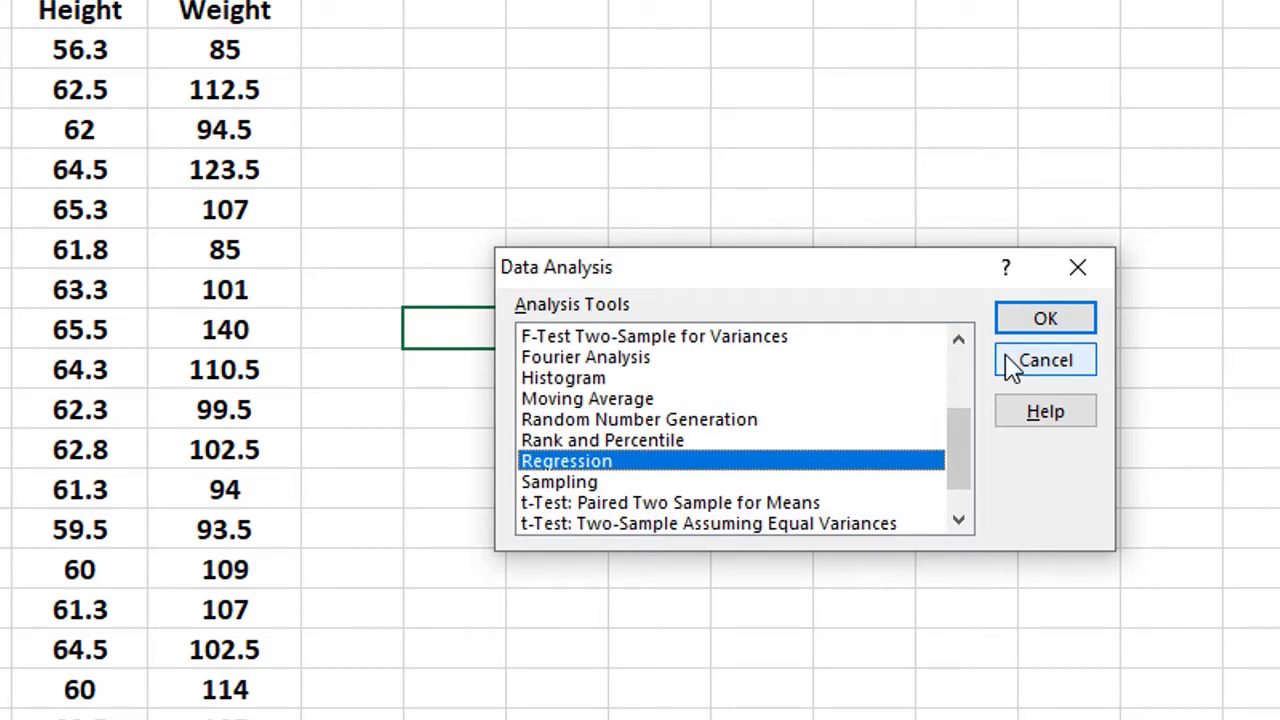
{"action": "left_click", "coordinate": [1035, 317]}
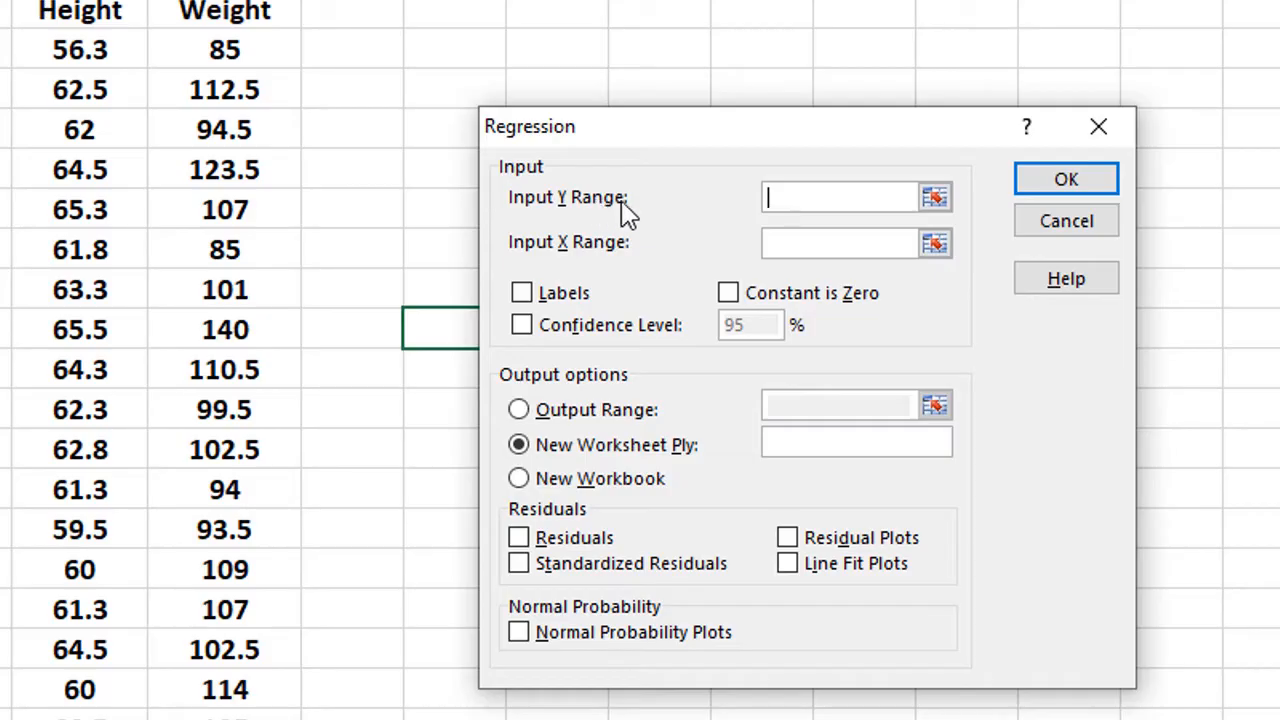
Step: Set the regression's Input Y Range to the Weight column with its header, $D$1:$D$238
{"action": "left_click", "coordinate": [935, 199]}
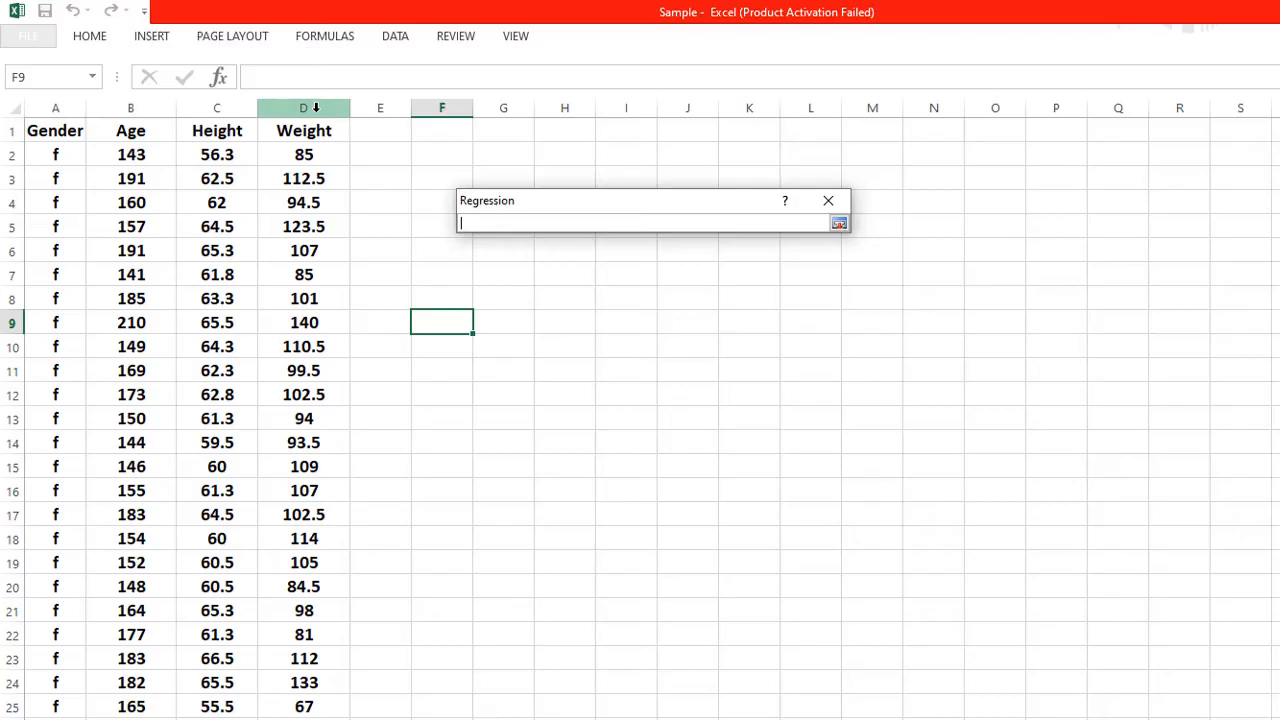
{"action": "left_click", "coordinate": [307, 134]}
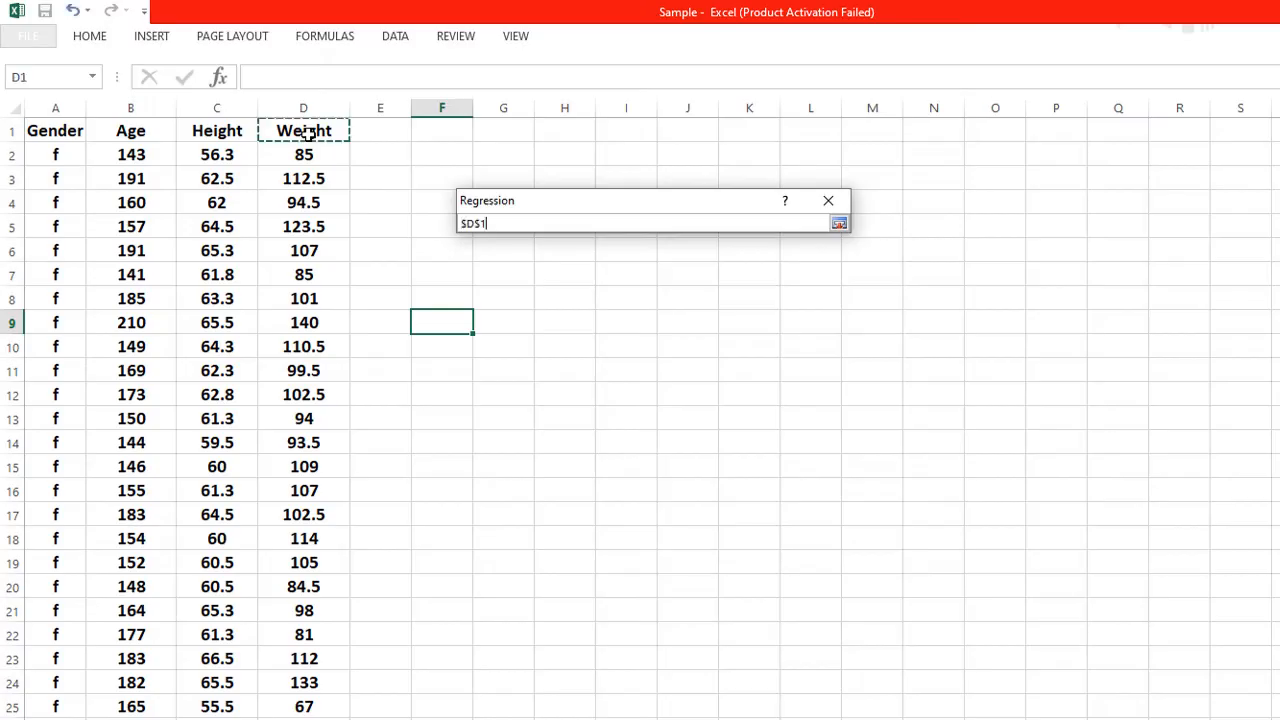
{"action": "left_click_drag", "start_coordinate": [307, 134], "coordinate": [323, 700]}
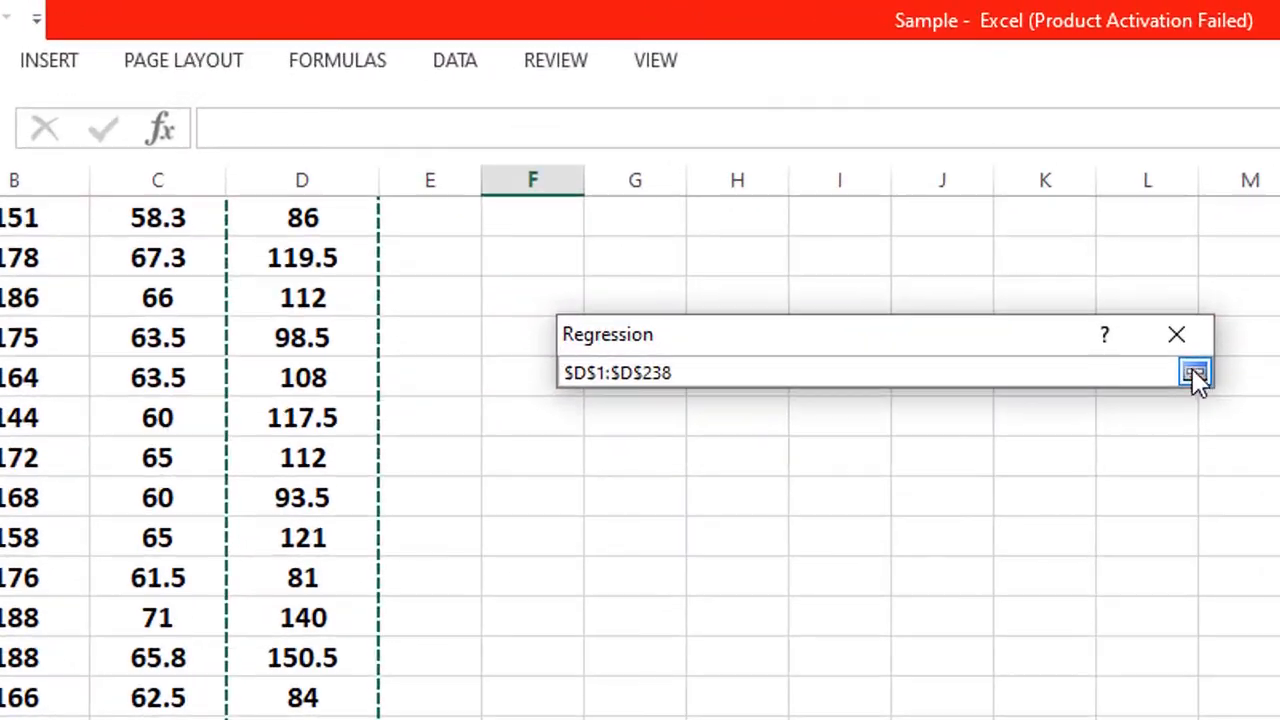
{"action": "left_click", "coordinate": [974, 280]}
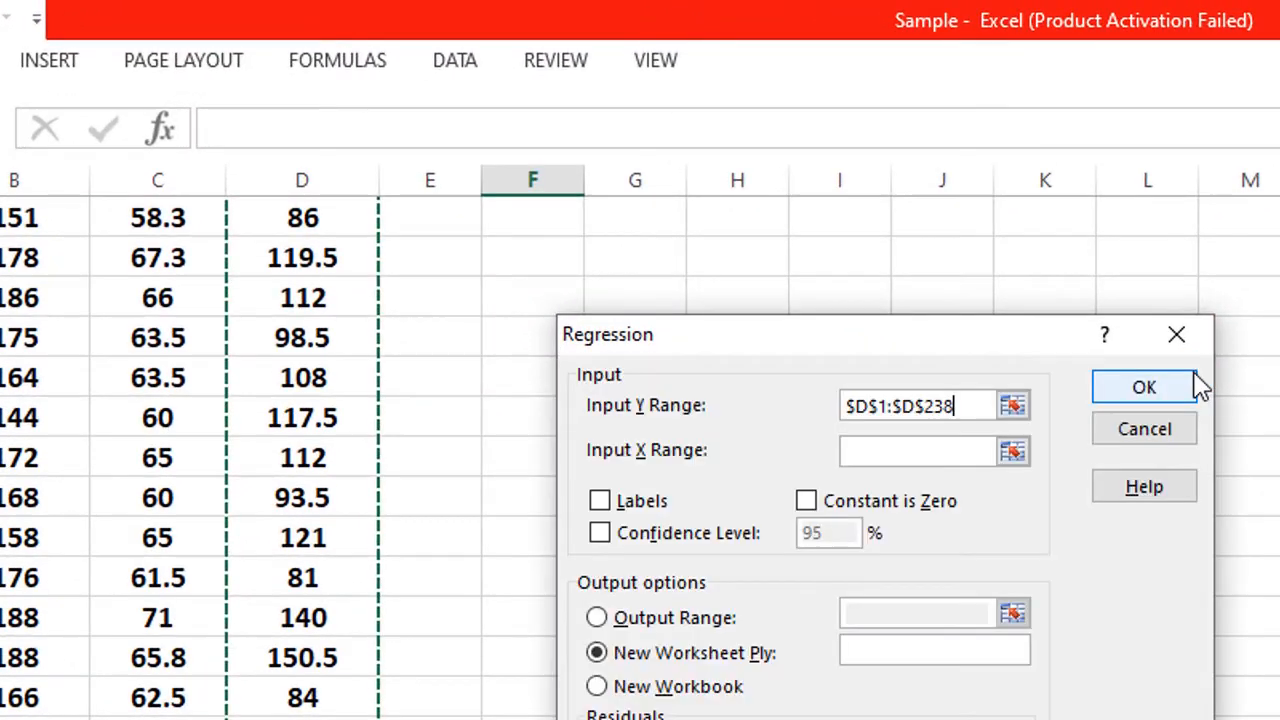
Step: Set the regression's Input X Range to the Height column with its header, $C$1:$C$238
{"action": "left_click", "coordinate": [1013, 455]}
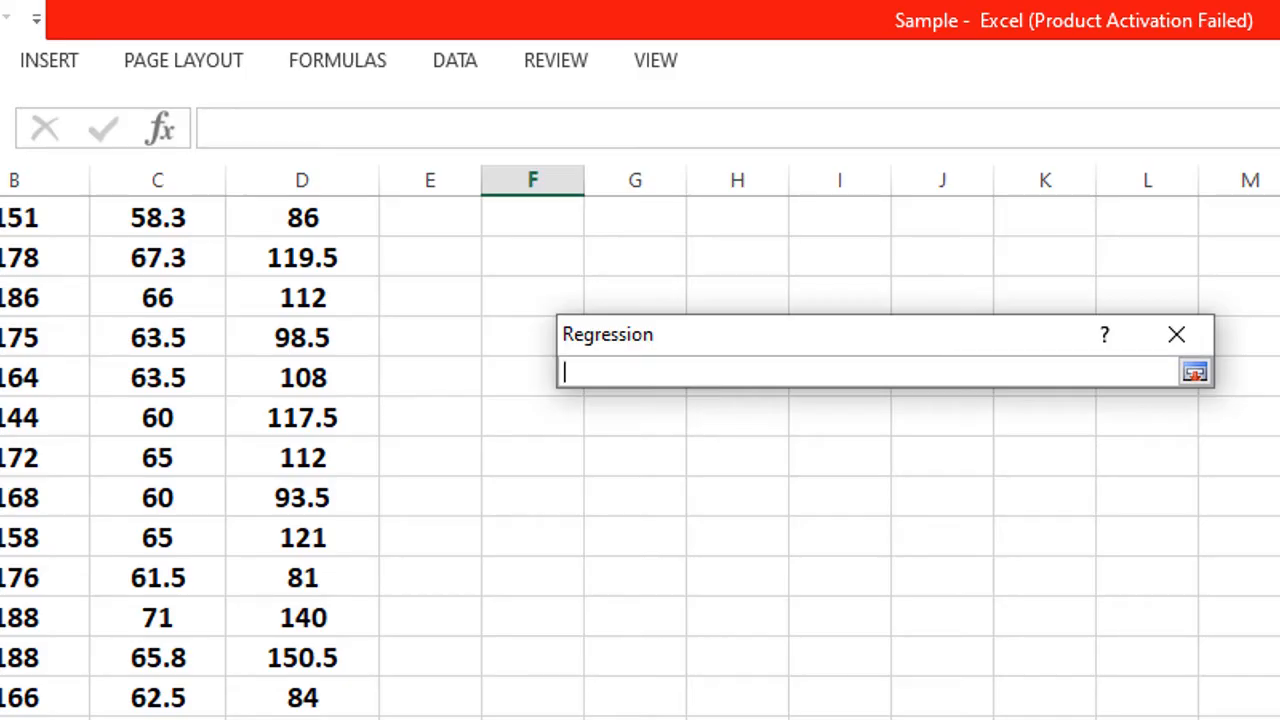
{"action": "scroll", "coordinate": [640, 457], "scroll_direction": "up", "scroll_amount": 15}
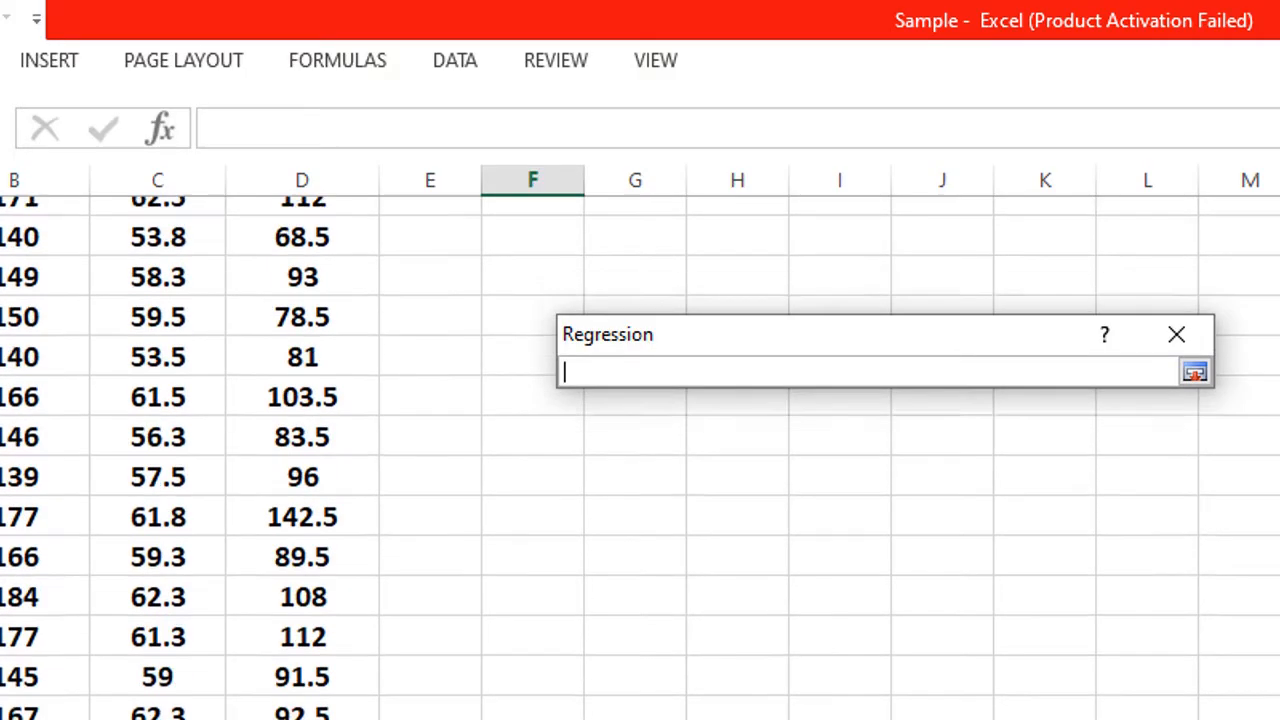
{"action": "scroll", "coordinate": [190, 457], "scroll_direction": "up", "scroll_amount": 3}
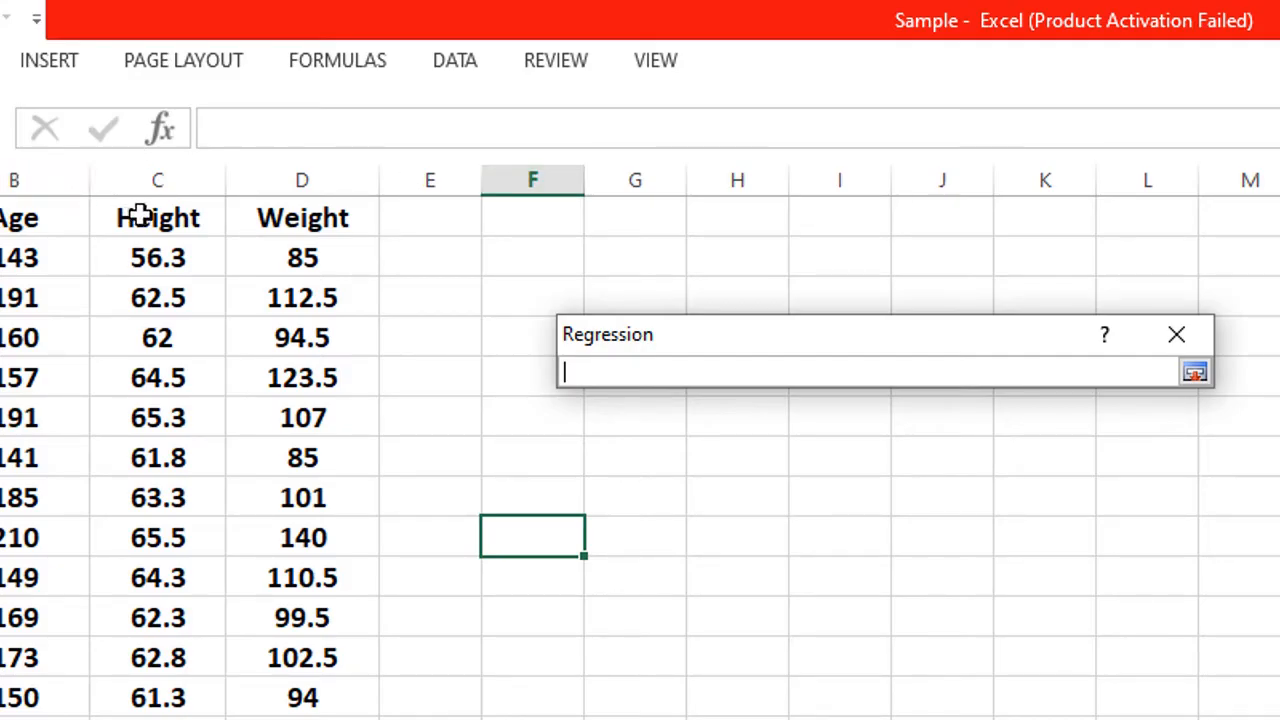
{"action": "left_click_drag", "start_coordinate": [138, 213], "coordinate": [157, 715]}
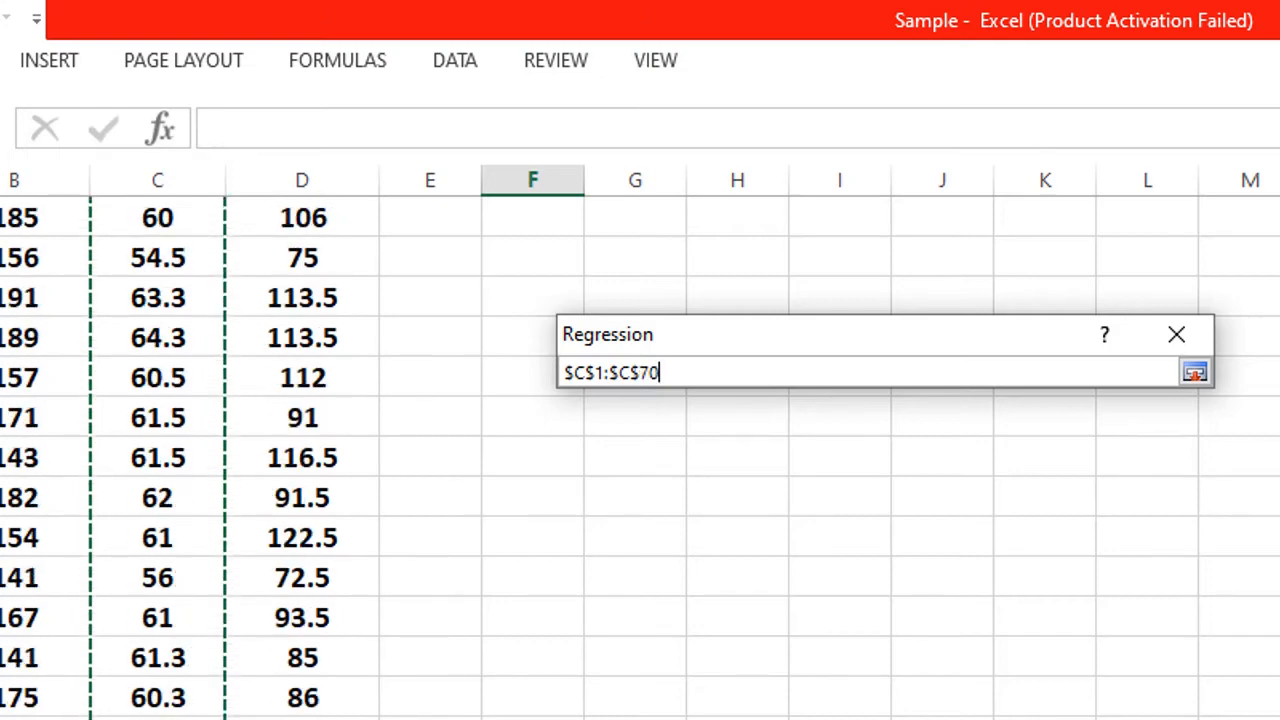
{"action": "left_click_drag", "start_coordinate": [157, 715], "coordinate": [232, 641]}
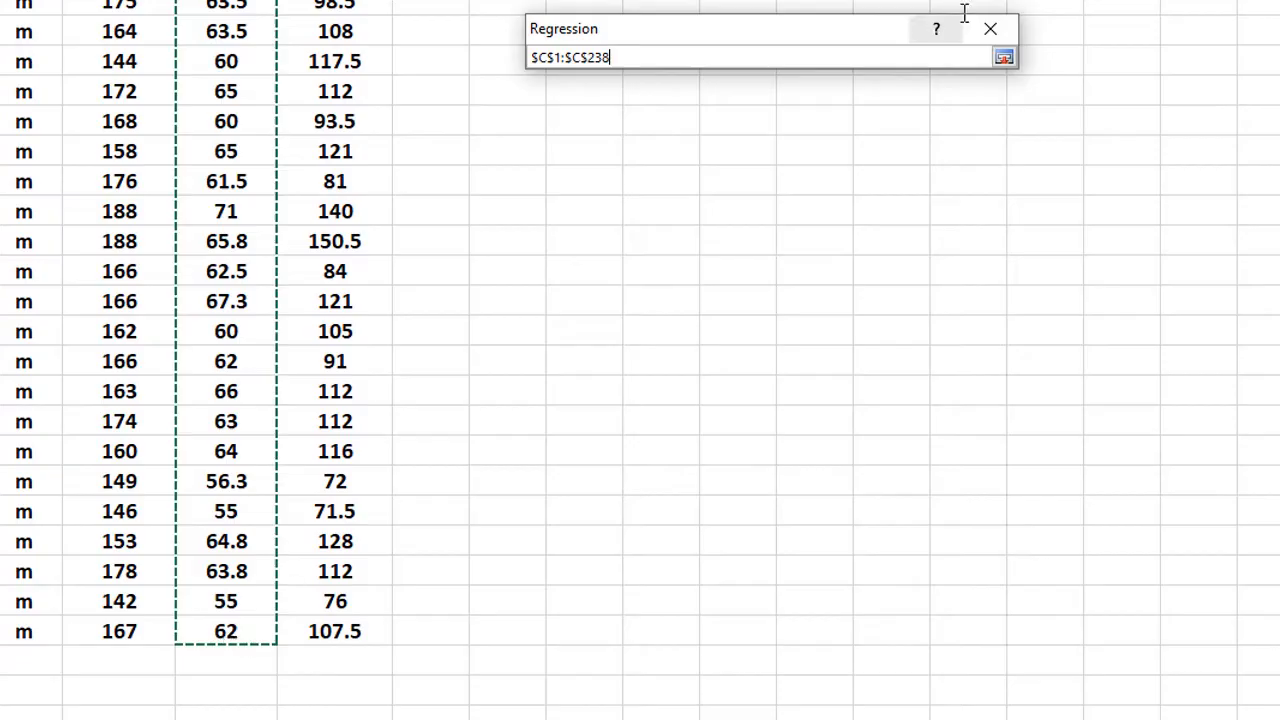
{"action": "left_click", "coordinate": [1003, 57]}
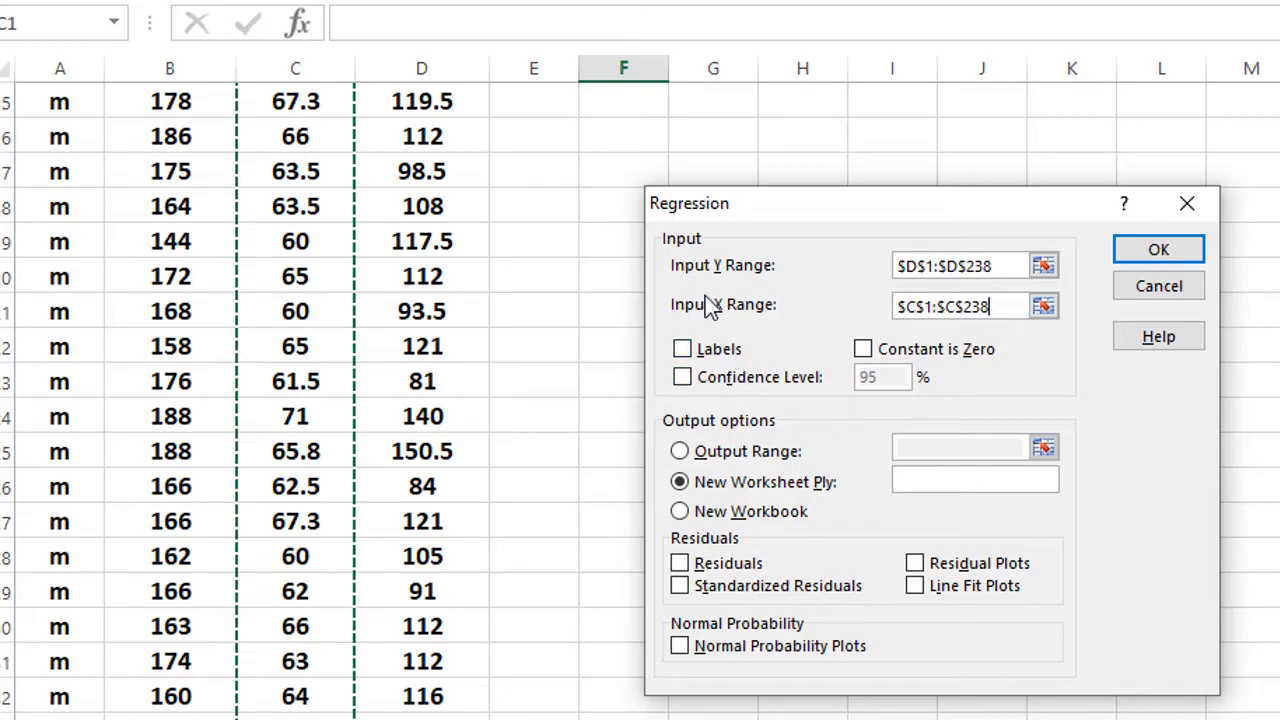
Step: Enable Labels and the 95% Confidence Level for the regression, and choose Output Range as the output destination
{"action": "left_click", "coordinate": [683, 352]}
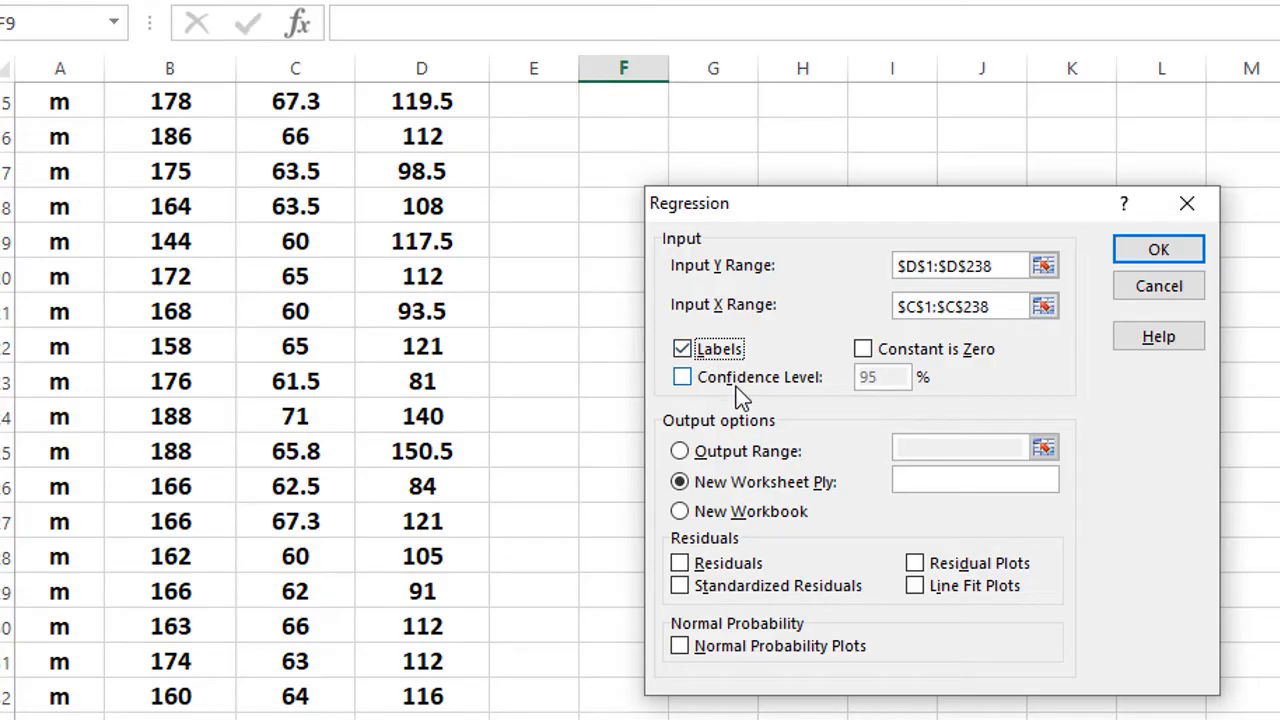
{"action": "left_click", "coordinate": [683, 378]}
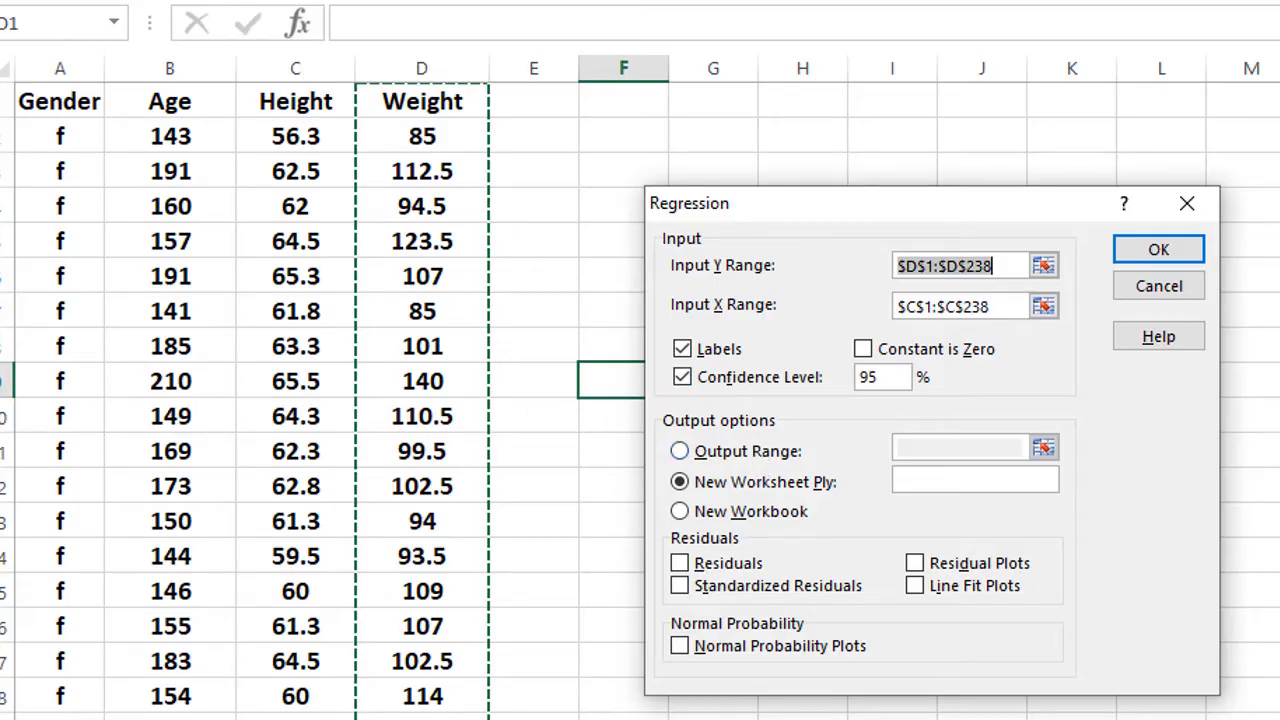
{"action": "left_click", "coordinate": [679, 512]}
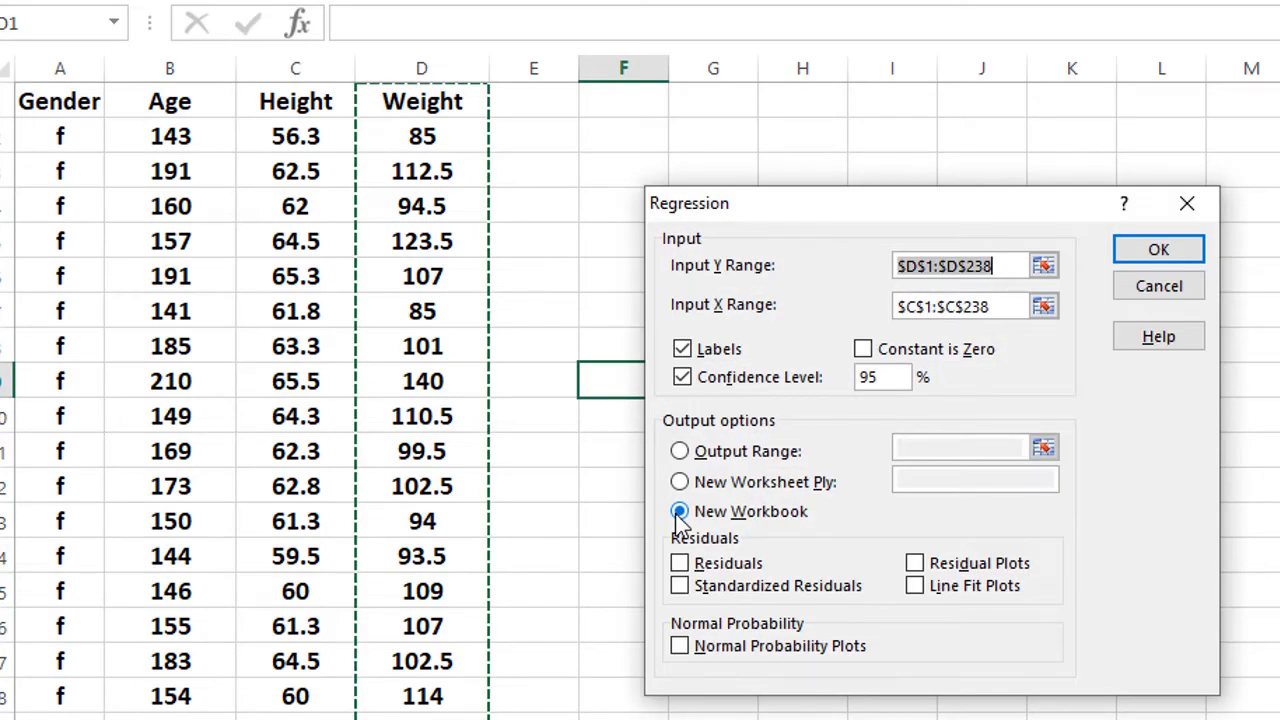
{"action": "left_click", "coordinate": [680, 451]}
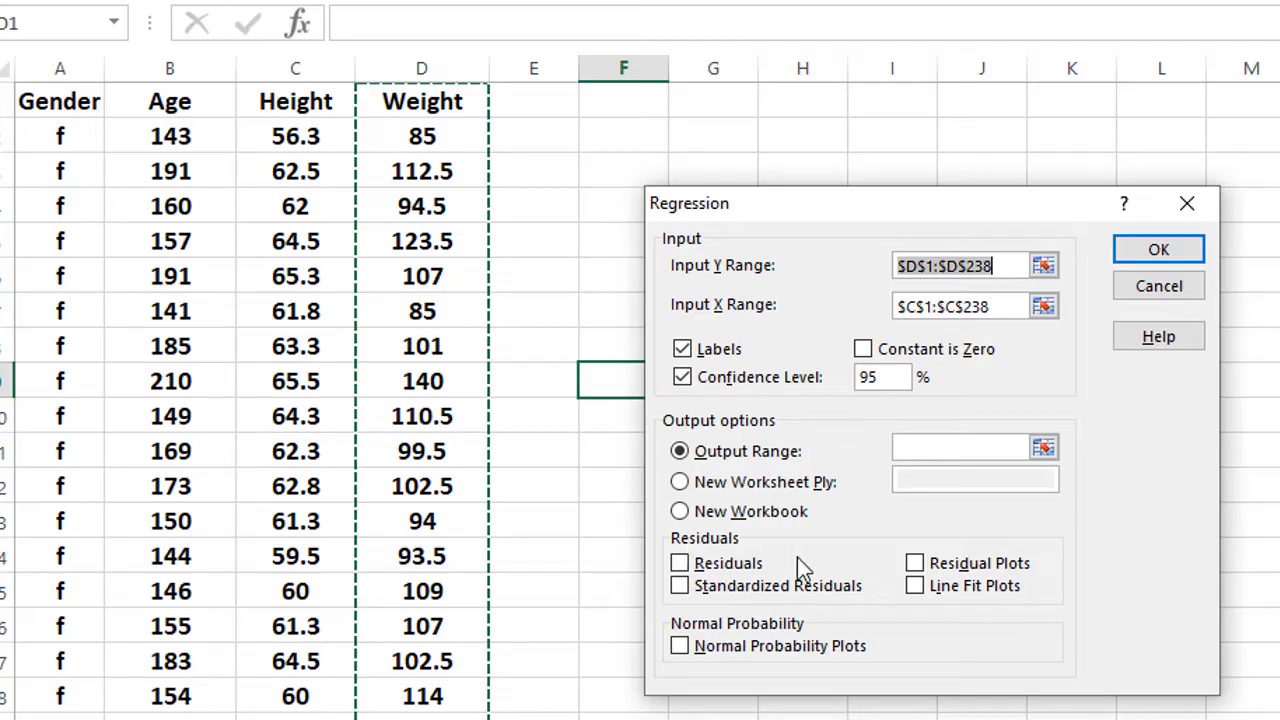
Step: Include Residuals, Standardized Residuals, Residual Plots, Line Fit Plots and Normal Probability Plots in the regression output
{"action": "left_click", "coordinate": [679, 564]}
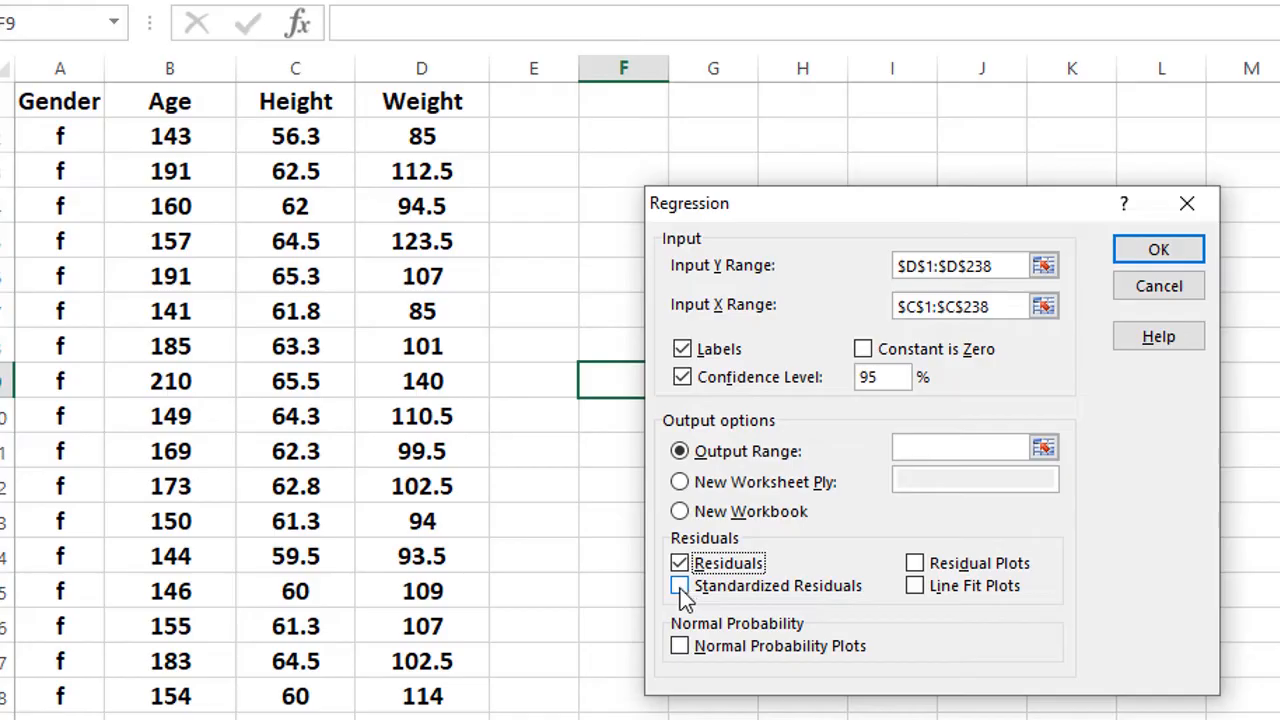
{"action": "left_click", "coordinate": [680, 587]}
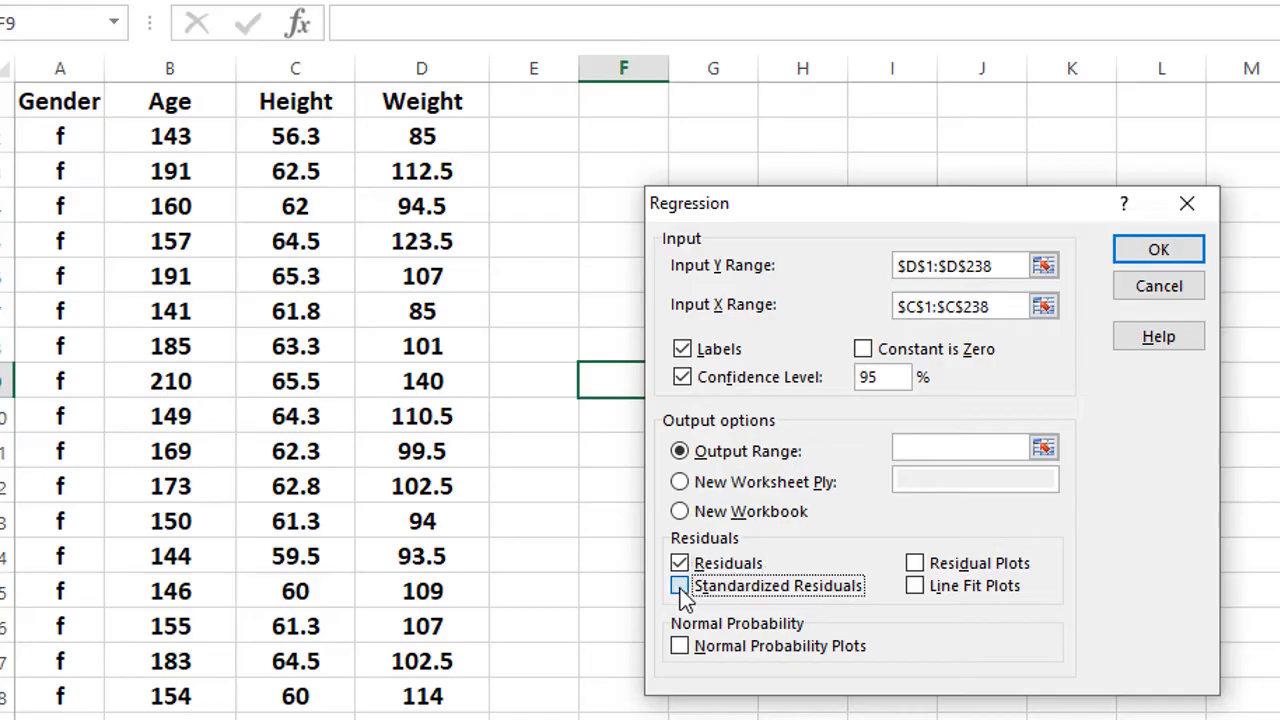
{"action": "left_click", "coordinate": [915, 565]}
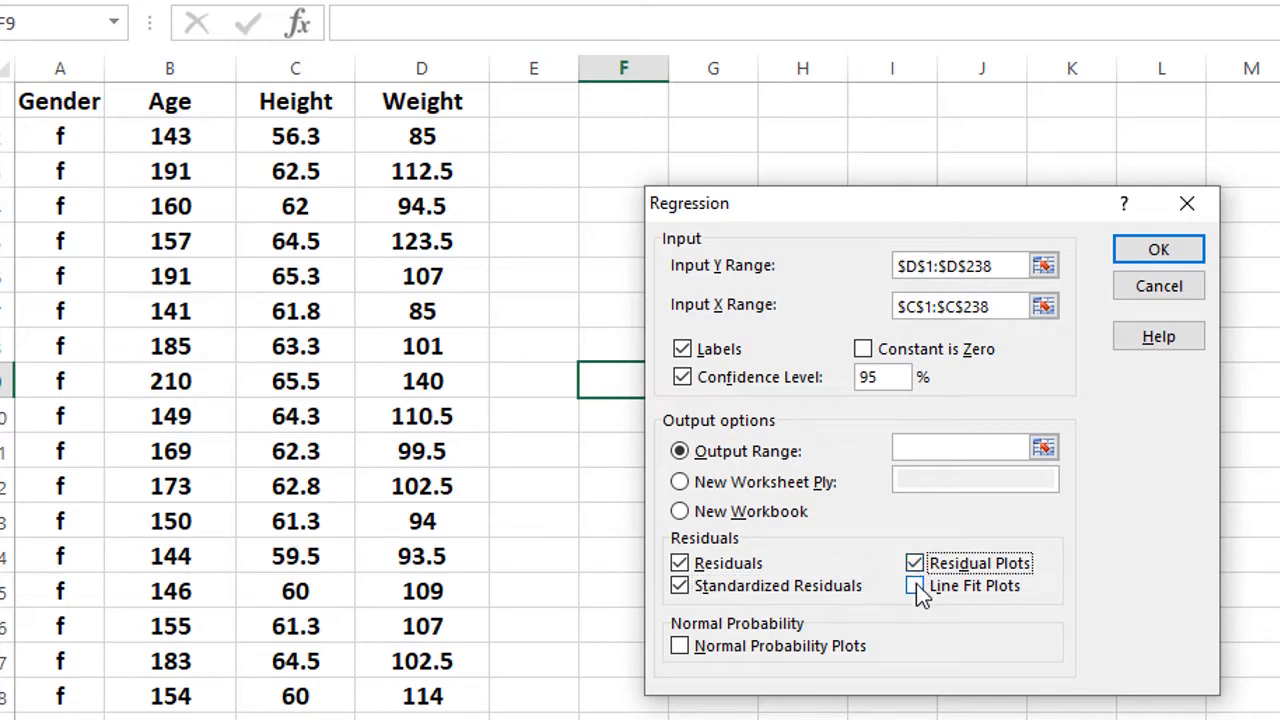
{"action": "left_click", "coordinate": [915, 587]}
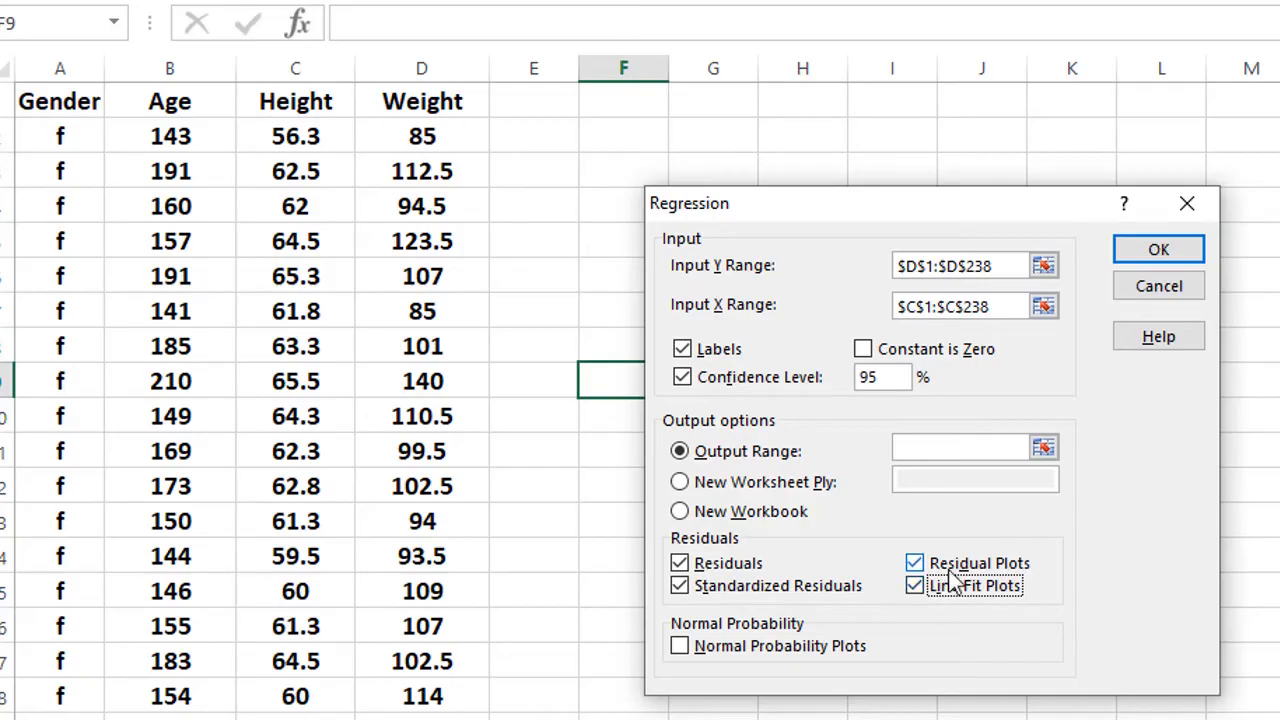
{"action": "left_click", "coordinate": [679, 647]}
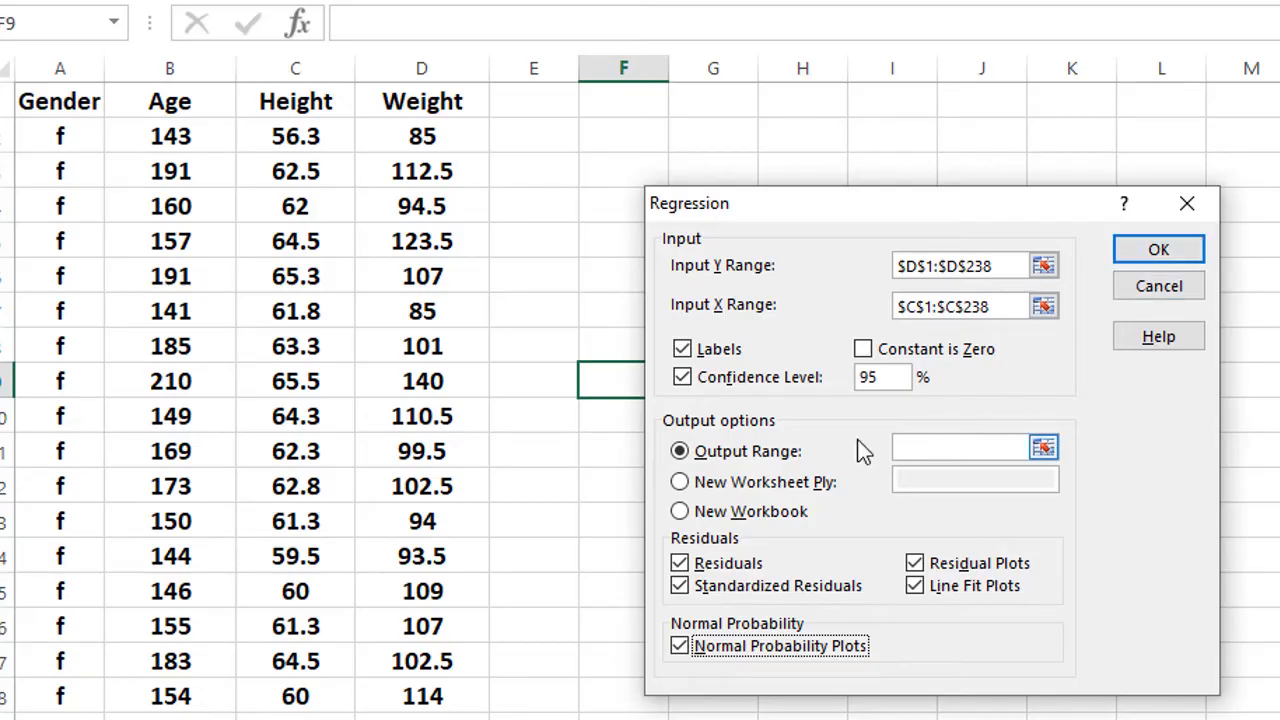
Step: Set the regression's Output Range to cell $G$1 on the current sheet and run the regression
{"action": "left_click", "coordinate": [680, 451]}
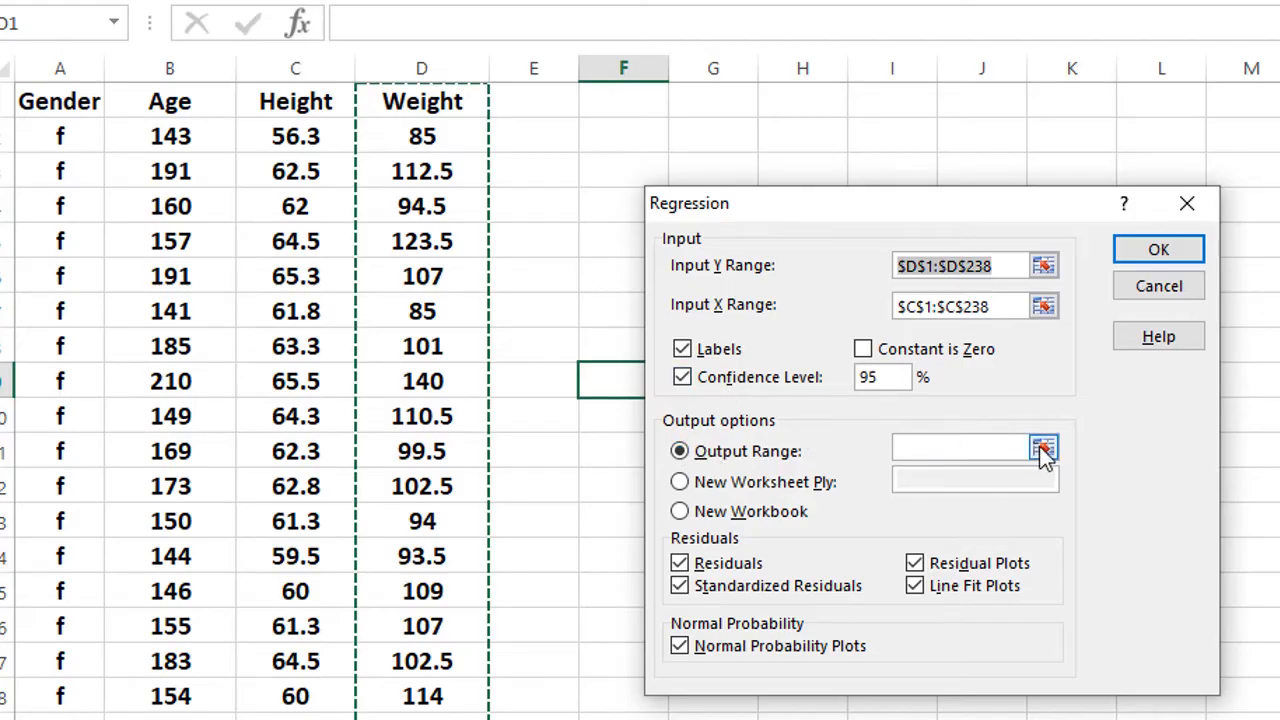
{"action": "left_click", "coordinate": [679, 484]}
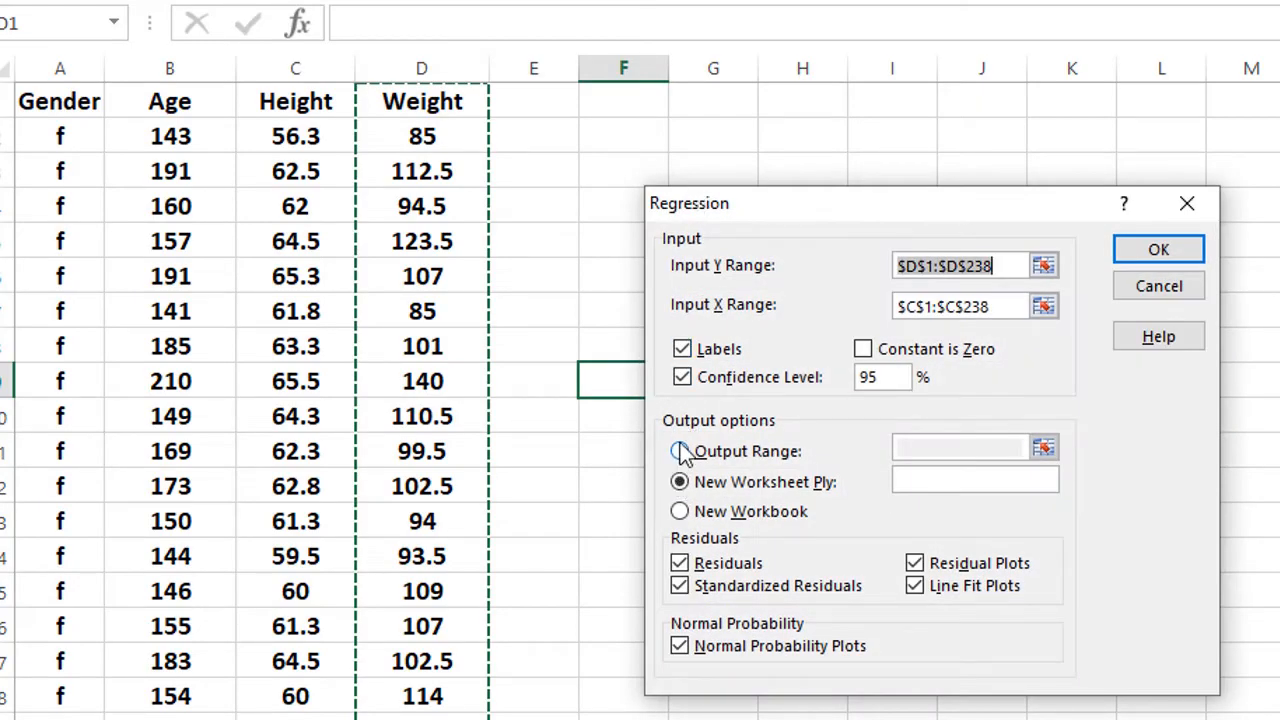
{"action": "left_click", "coordinate": [680, 452]}
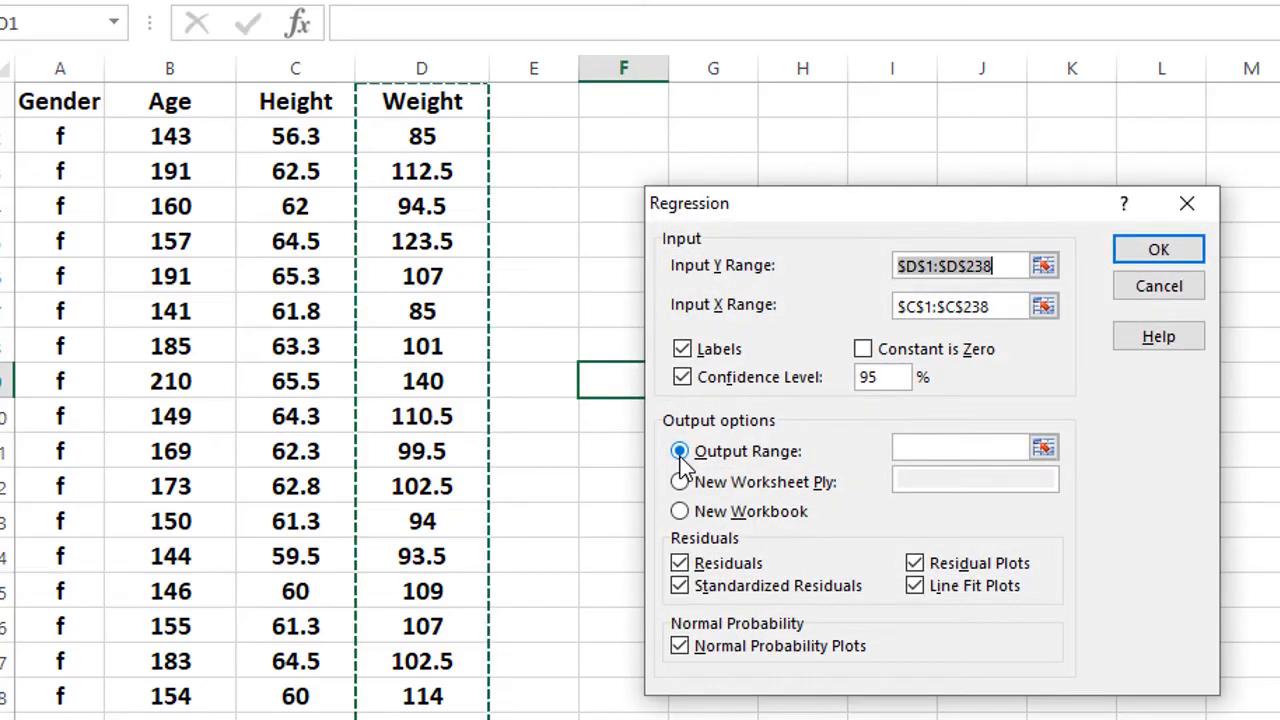
{"action": "left_click", "coordinate": [1043, 447]}
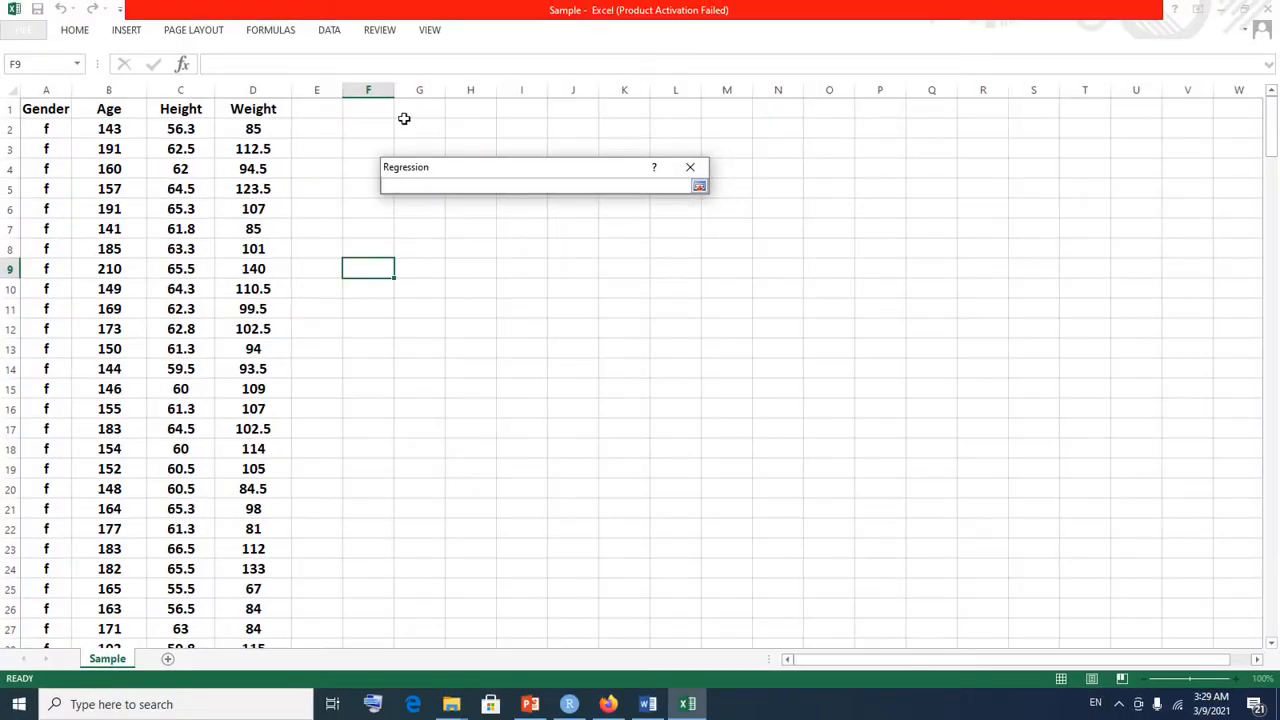
{"action": "left_click", "coordinate": [423, 112]}
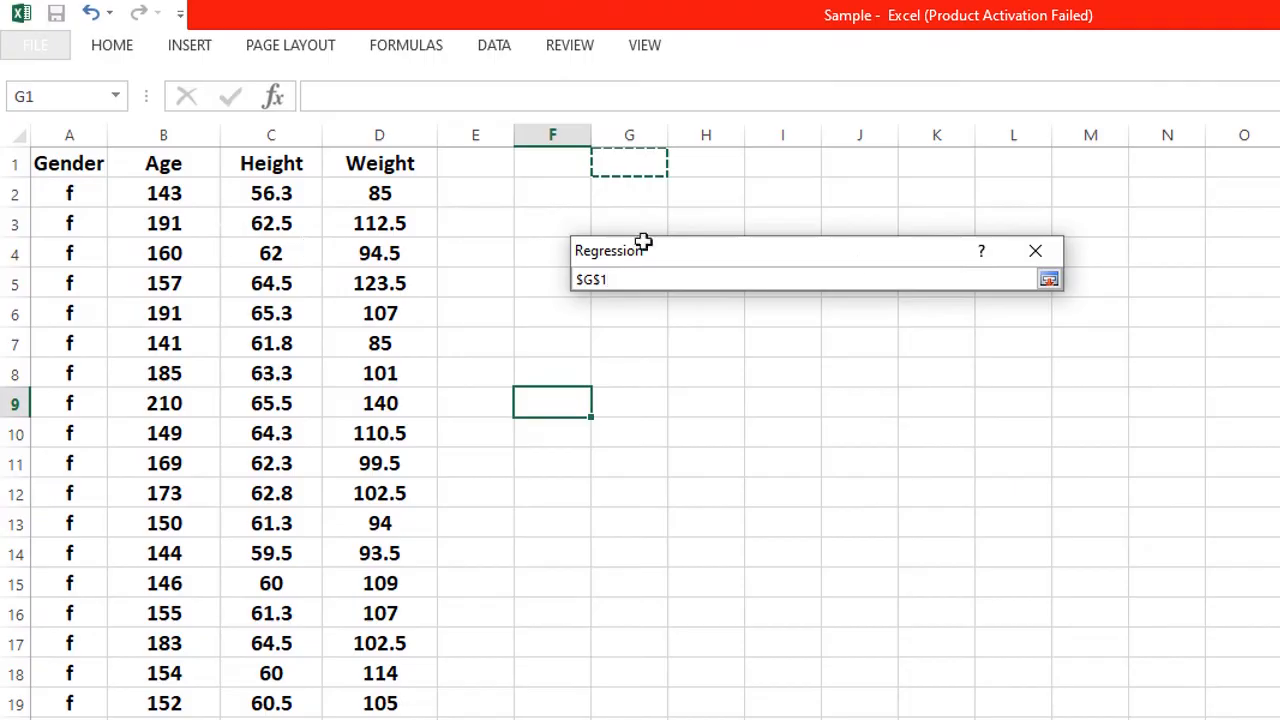
{"action": "left_click", "coordinate": [1049, 280]}
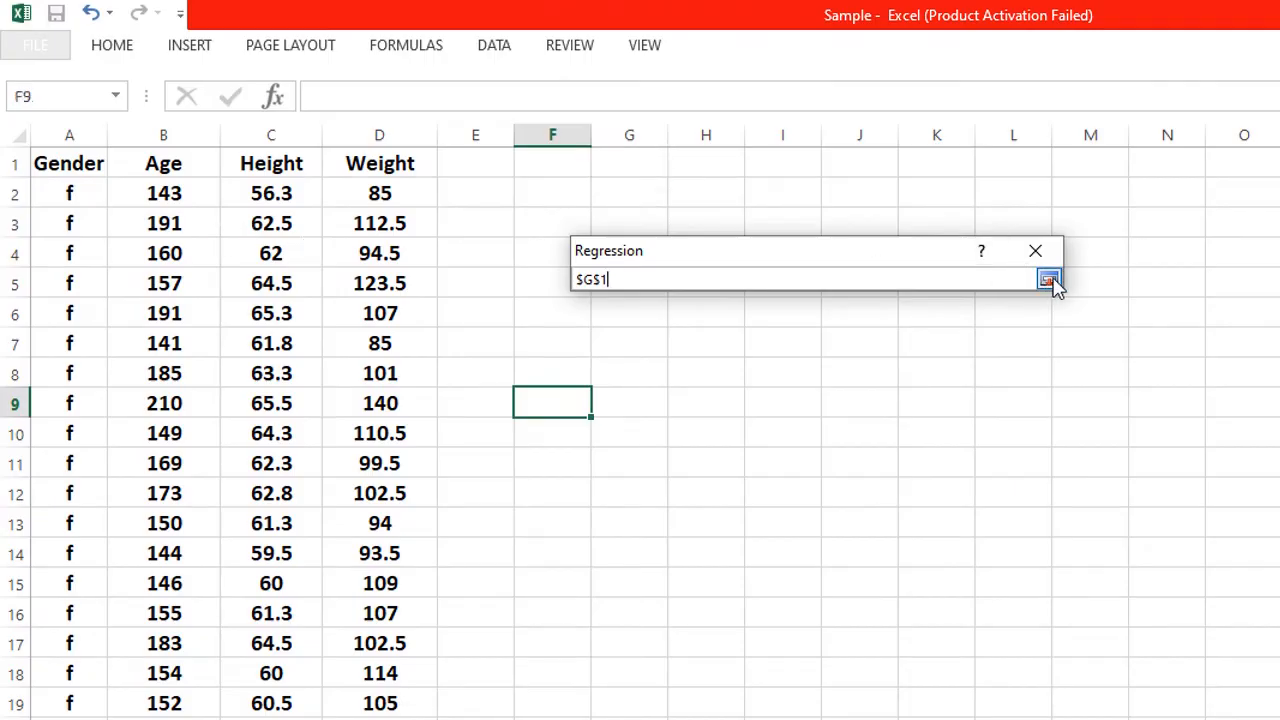
{"action": "left_click", "coordinate": [1005, 290]}
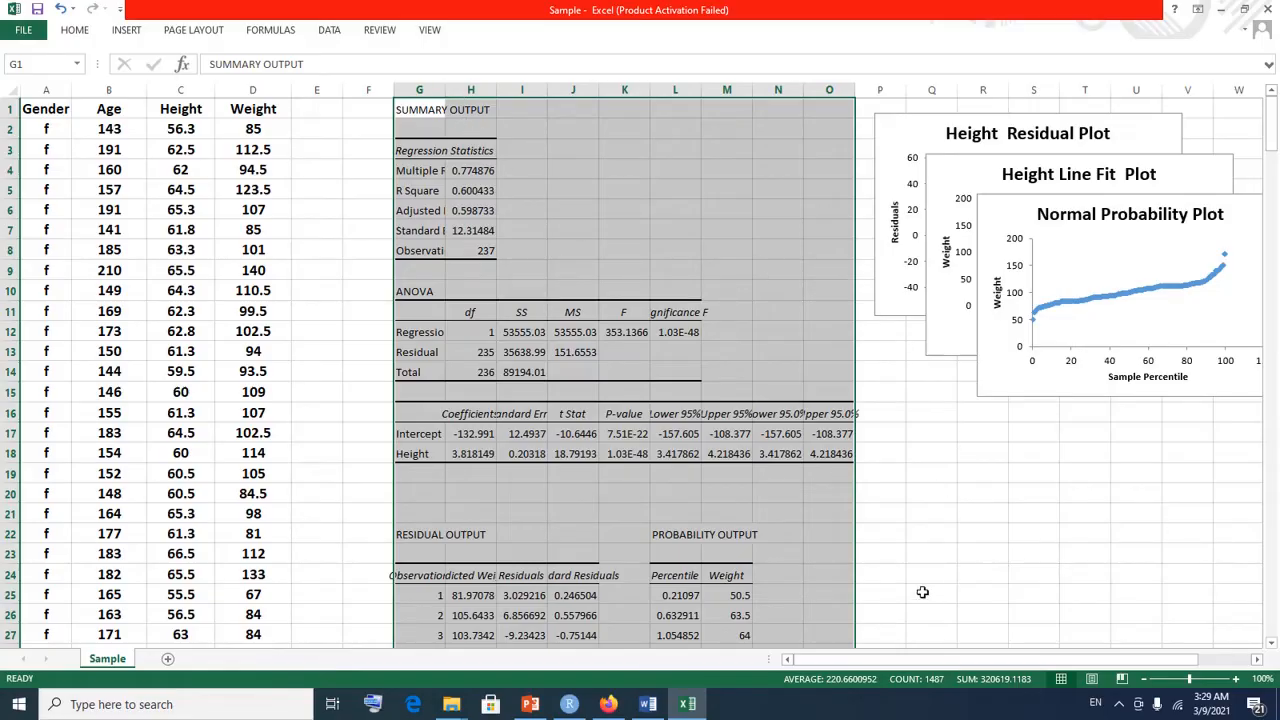
Step: Widen columns G through O of the regression output so that their labels and values fit
{"action": "left_click_drag", "start_coordinate": [886, 660], "coordinate": [967, 663]}
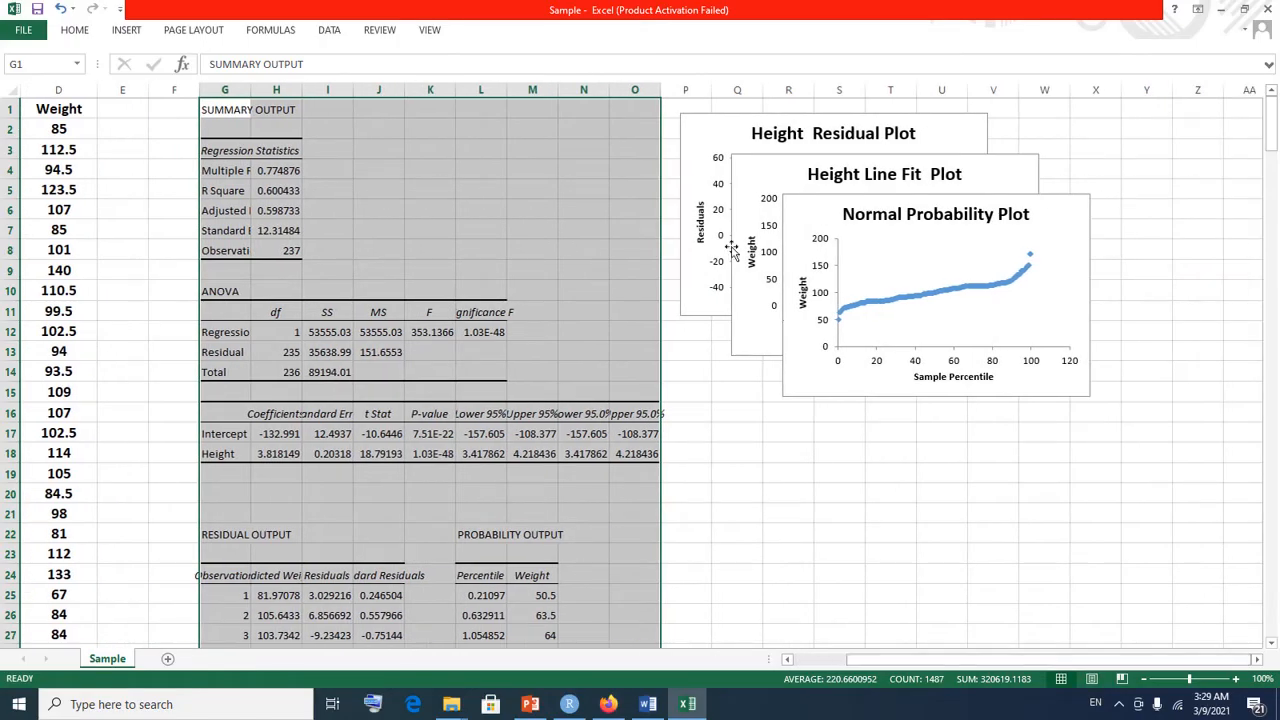
{"action": "double_click", "coordinate": [300, 90]}
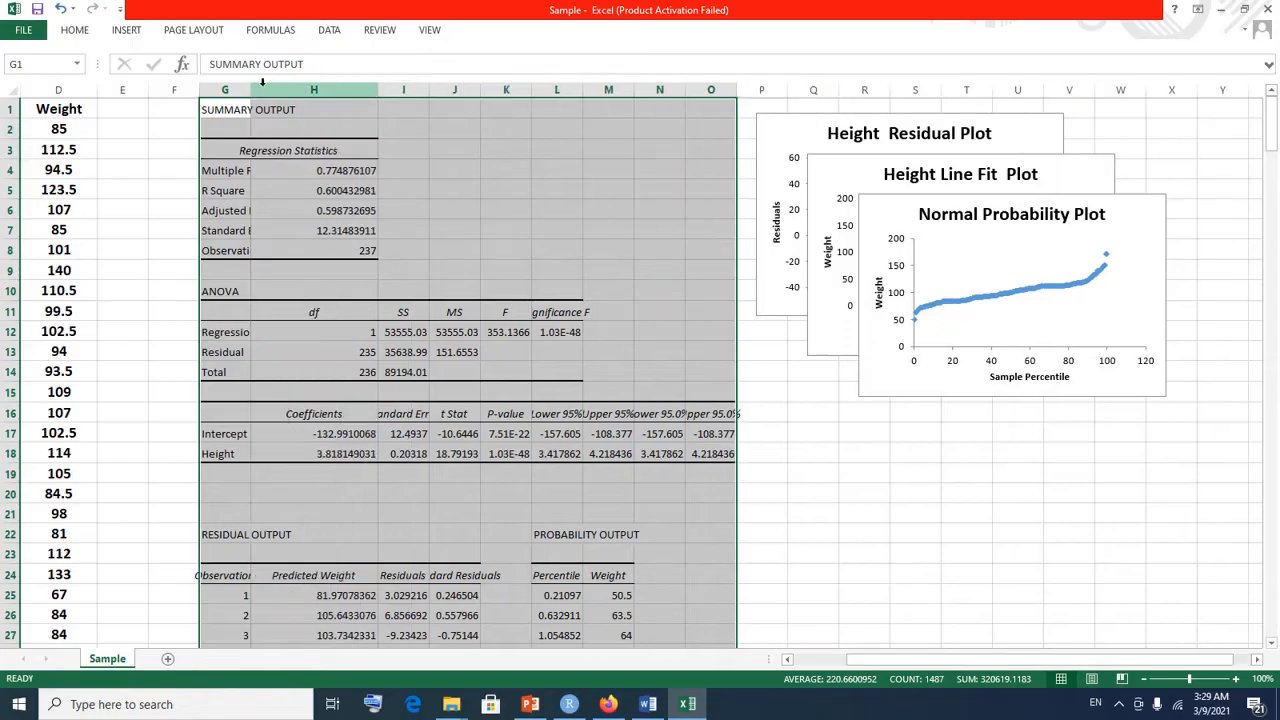
{"action": "double_click", "coordinate": [251, 90]}
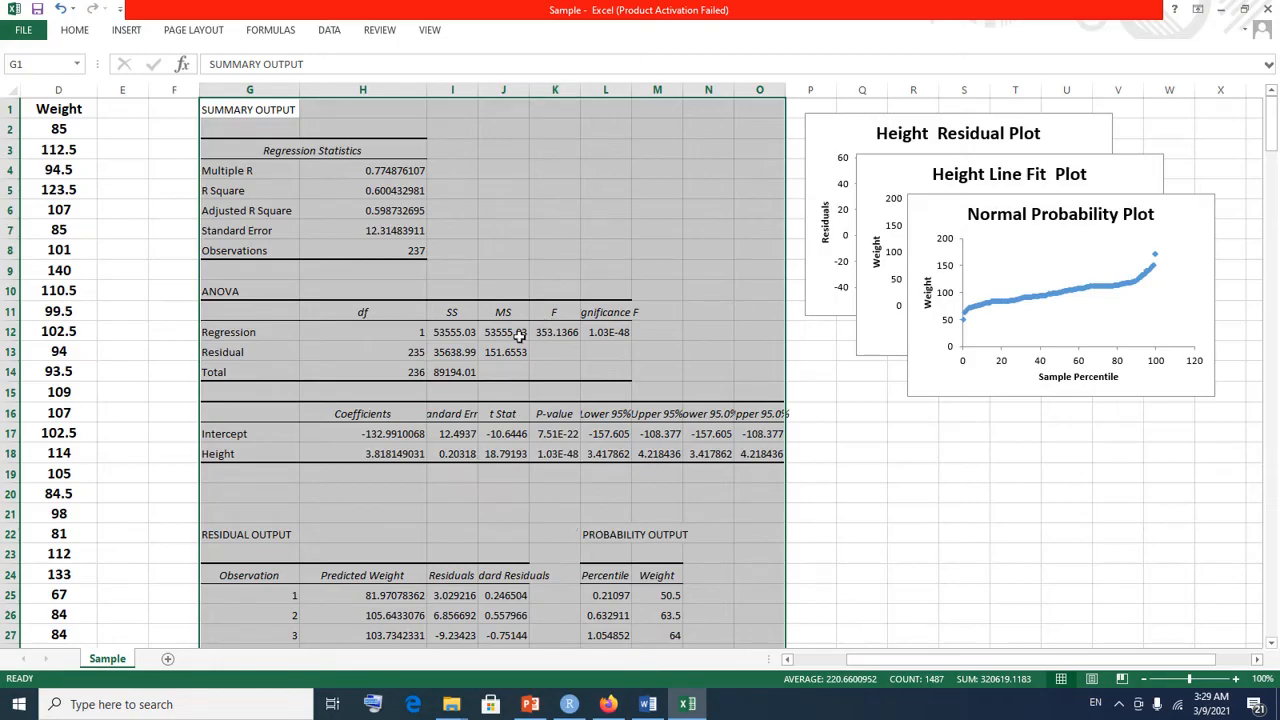
{"action": "left_click_drag", "start_coordinate": [480, 91], "coordinate": [511, 94]}
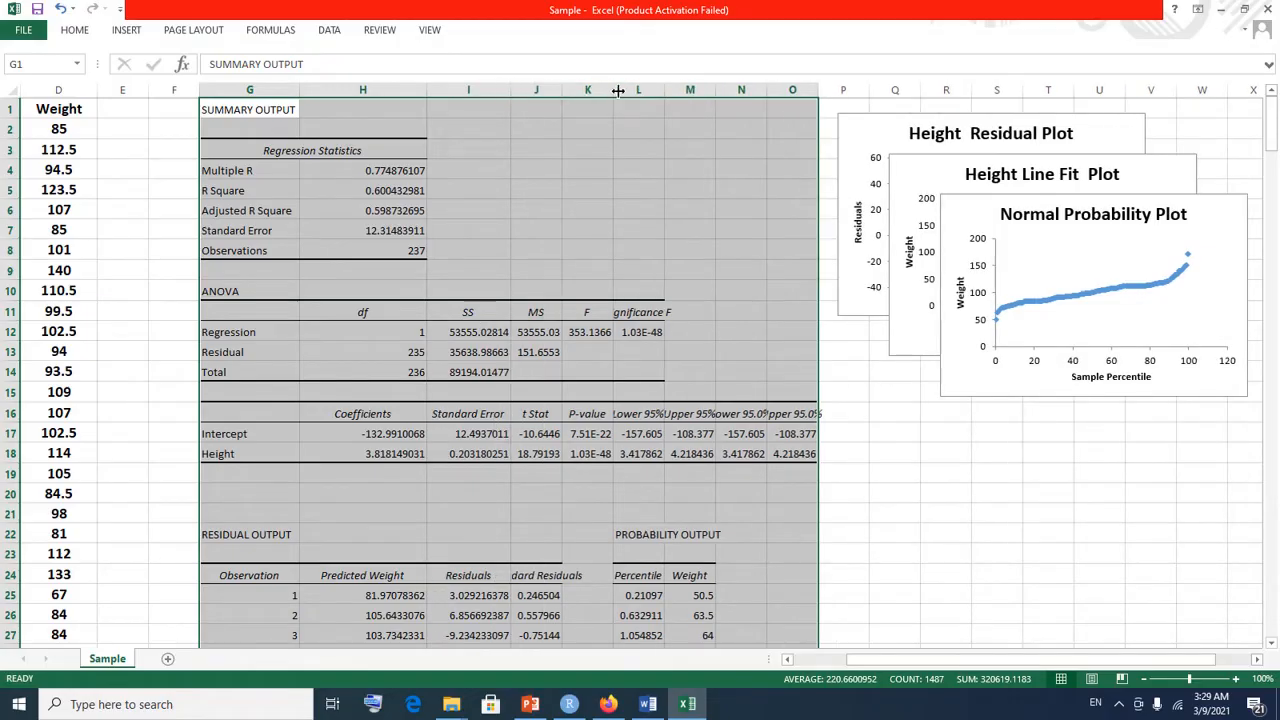
{"action": "left_click_drag", "start_coordinate": [613, 90], "coordinate": [657, 90]}
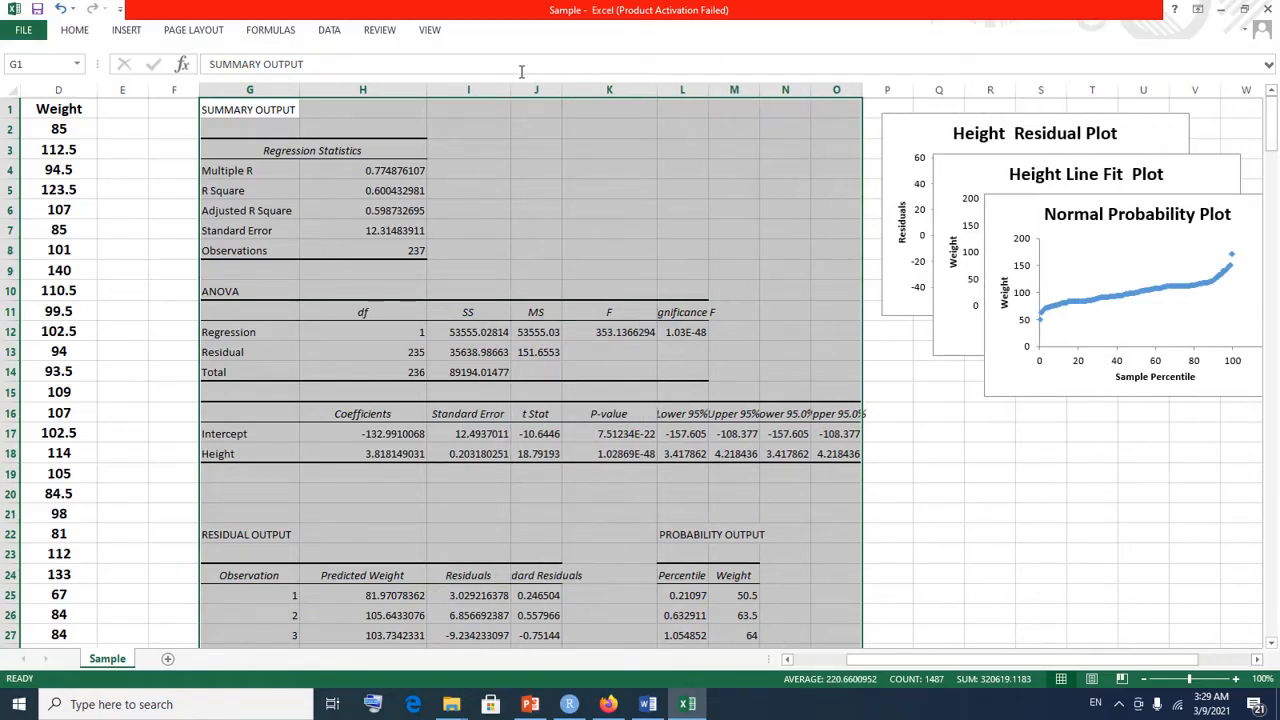
{"action": "left_click_drag", "start_coordinate": [561, 89], "coordinate": [600, 89]}
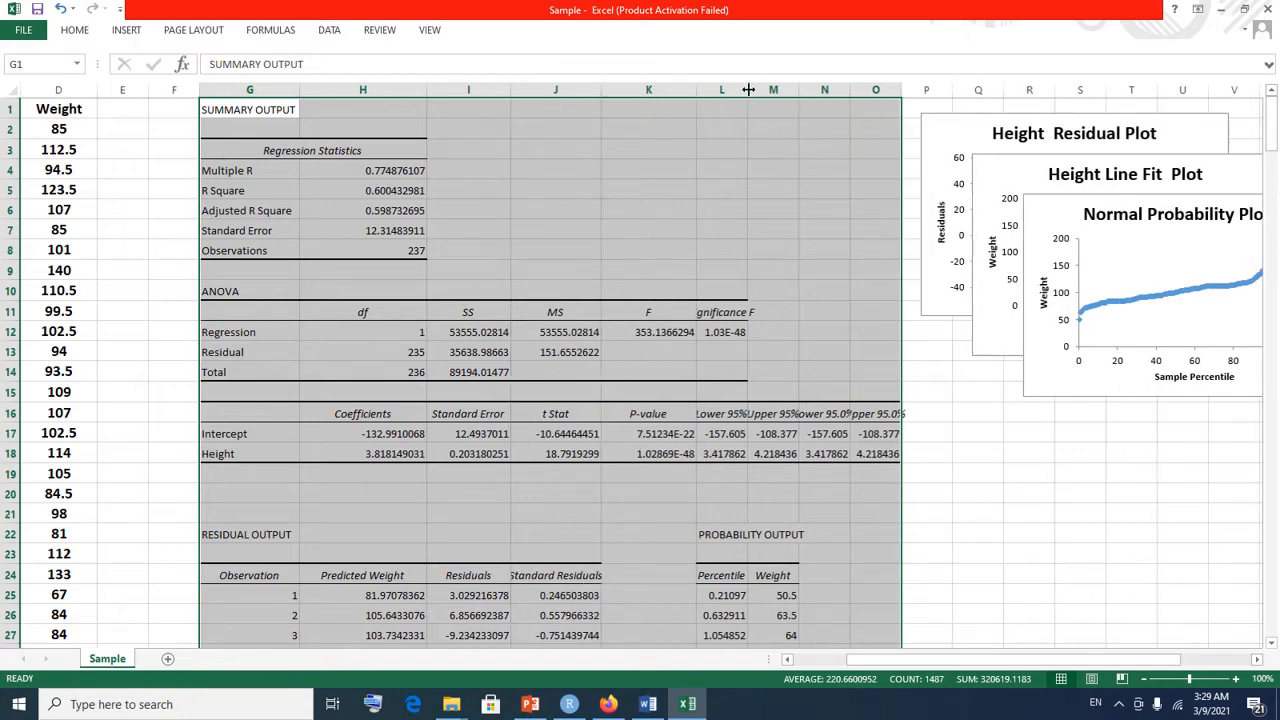
{"action": "left_click_drag", "start_coordinate": [761, 90], "coordinate": [806, 90]}
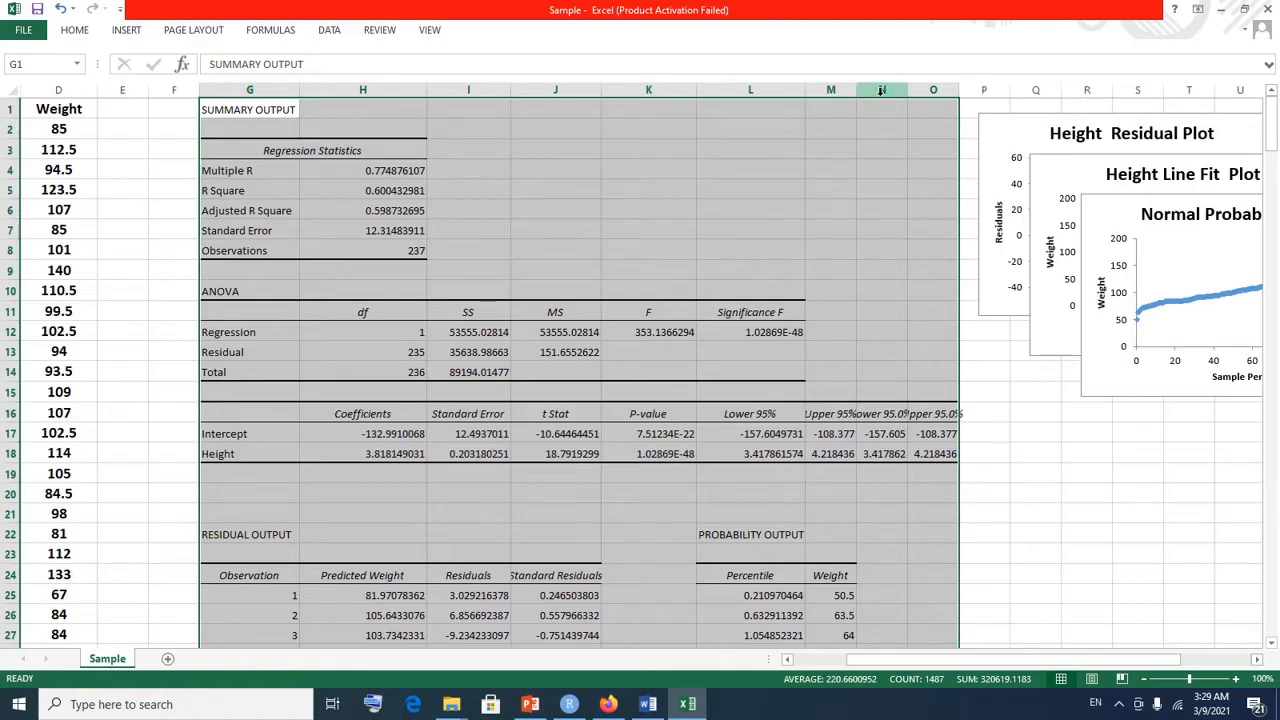
{"action": "left_click_drag", "start_coordinate": [856, 90], "coordinate": [1059, 90]}
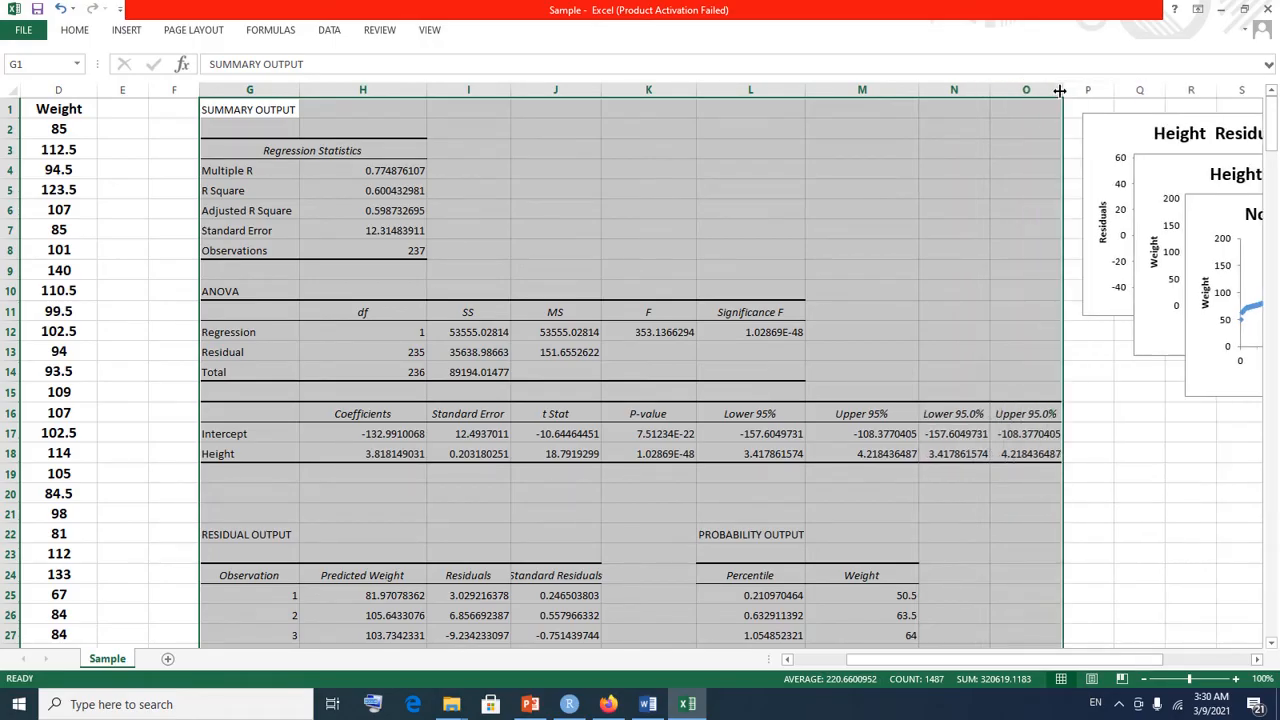
Step: Centre the contents of columns G through O and widen column J to fit its Standard Residuals heading
{"action": "left_click", "coordinate": [78, 31]}
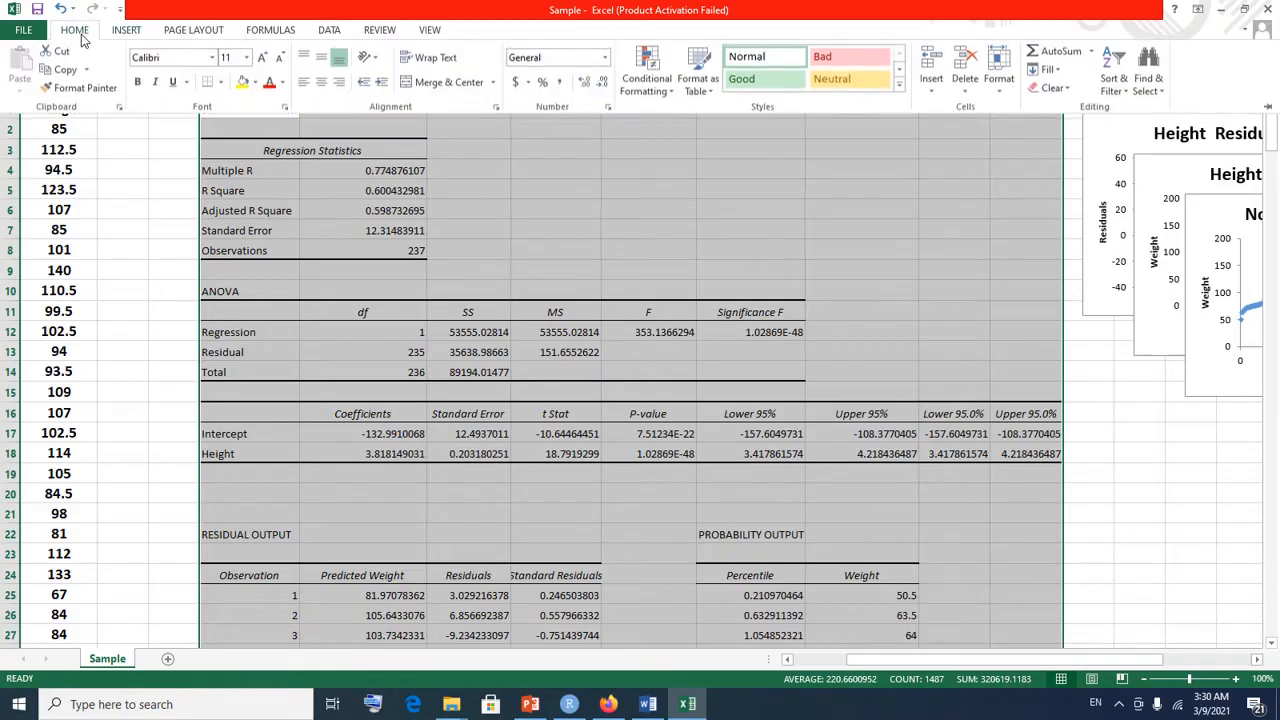
{"action": "left_click", "coordinate": [319, 86]}
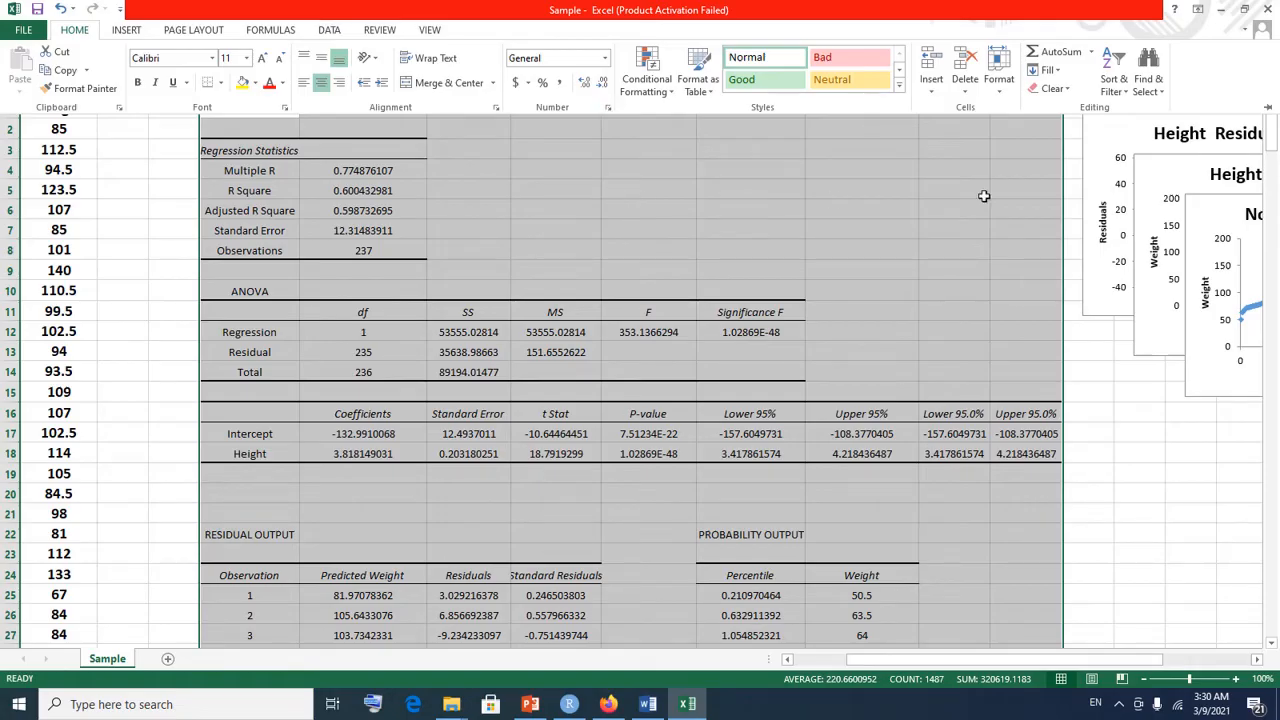
{"action": "left_click", "coordinate": [422, 213]}
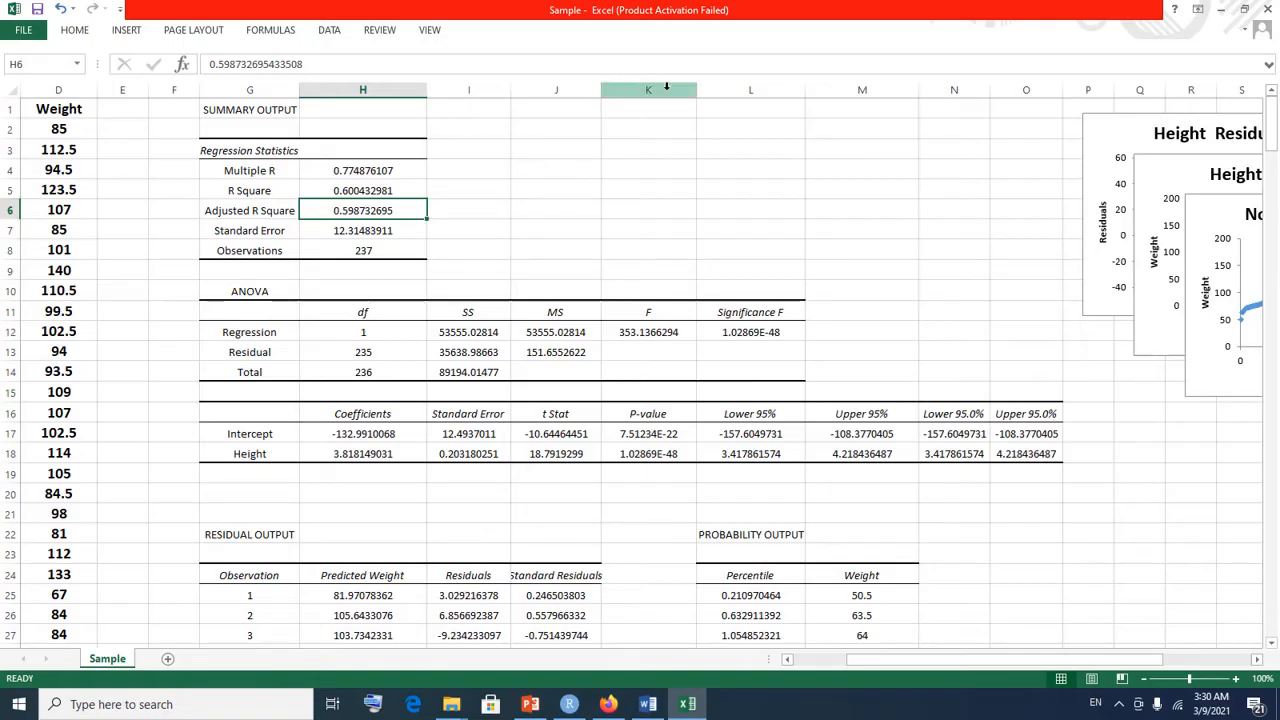
{"action": "left_click_drag", "start_coordinate": [601, 90], "coordinate": [618, 90]}
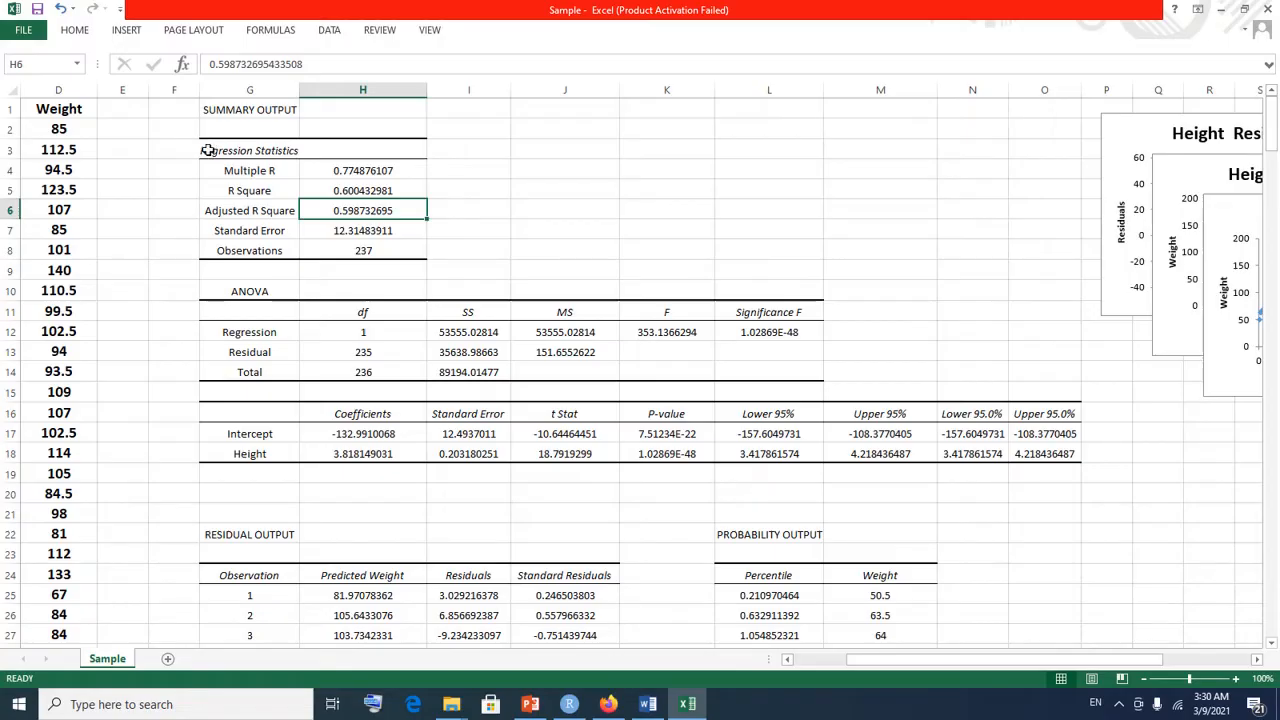
Step: Make the regression output in cells G3 through N261 bold
{"action": "left_click_drag", "start_coordinate": [207, 150], "coordinate": [949, 569]}
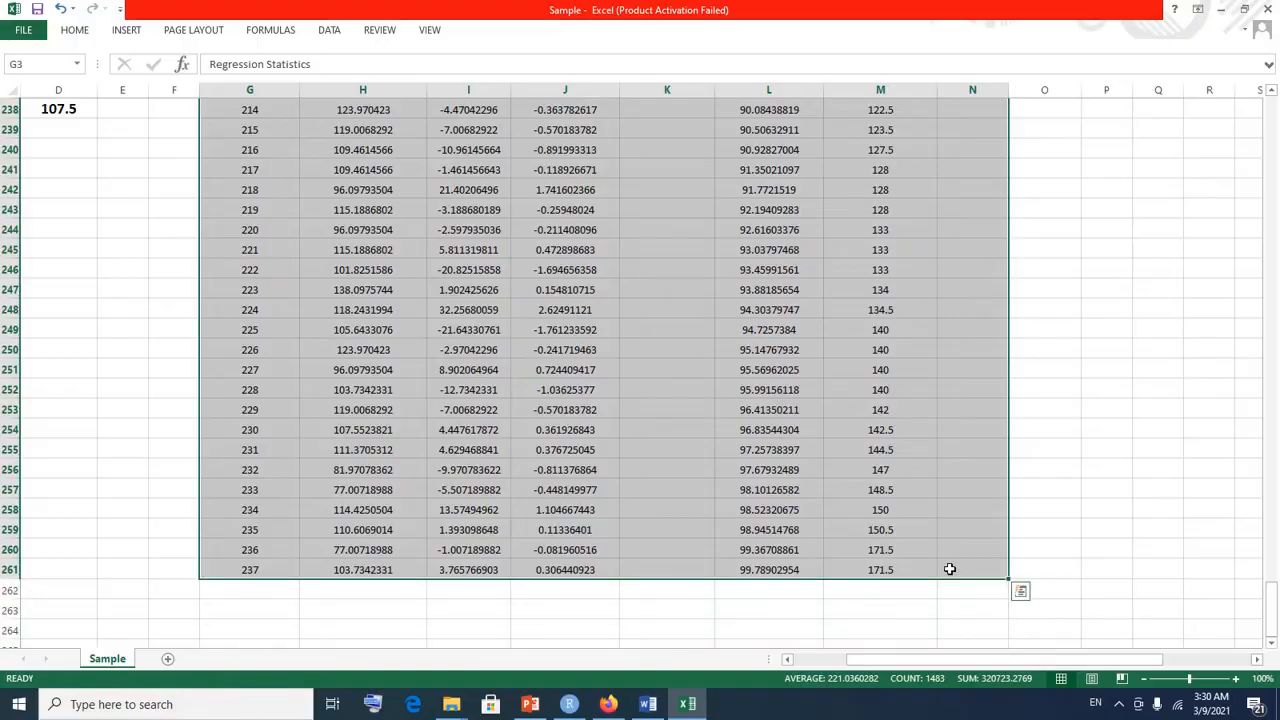
{"action": "left_click", "coordinate": [78, 30]}
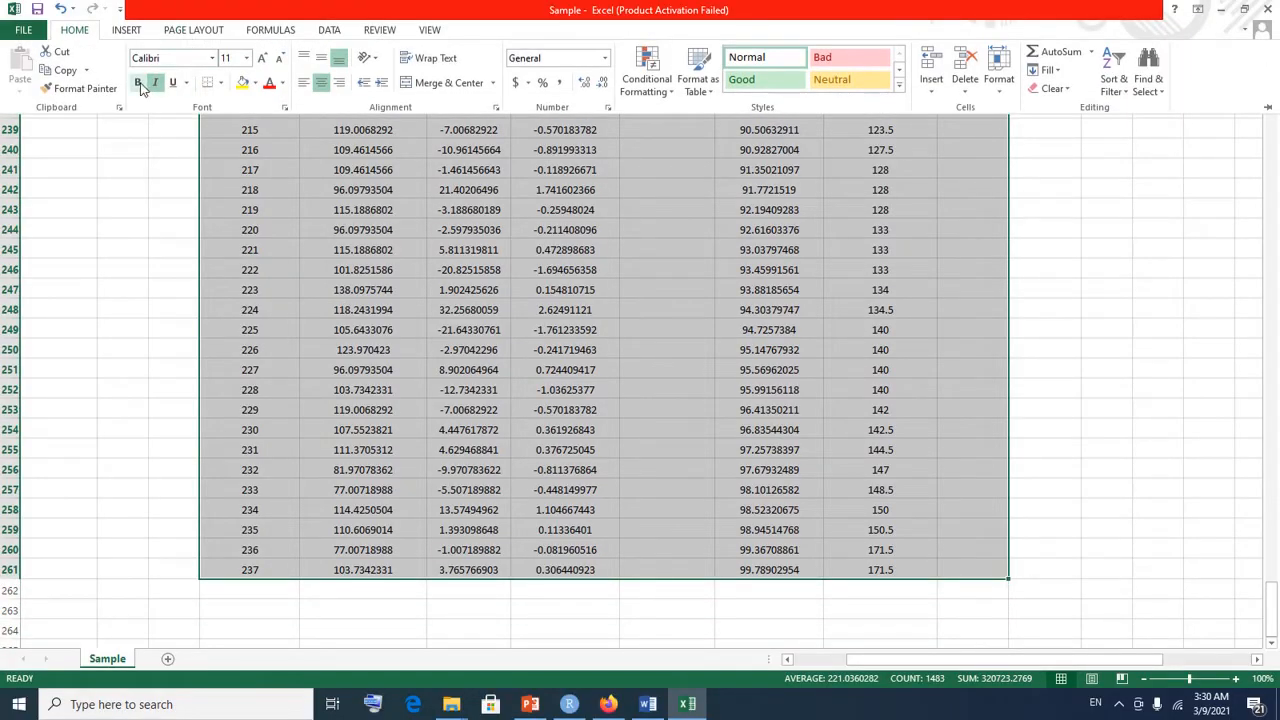
{"action": "left_click", "coordinate": [140, 84]}
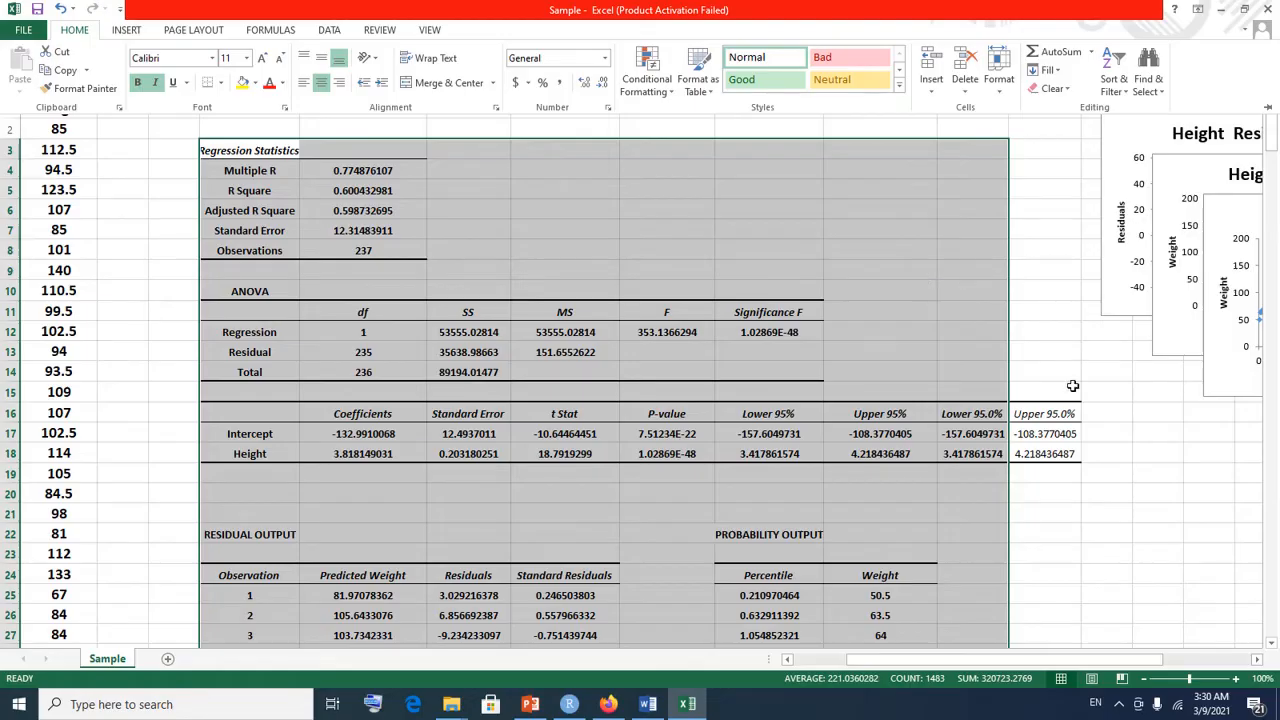
Step: Make the Upper 95.0% heading and its two values in cells O16:O18 bold
{"action": "left_click", "coordinate": [1048, 411]}
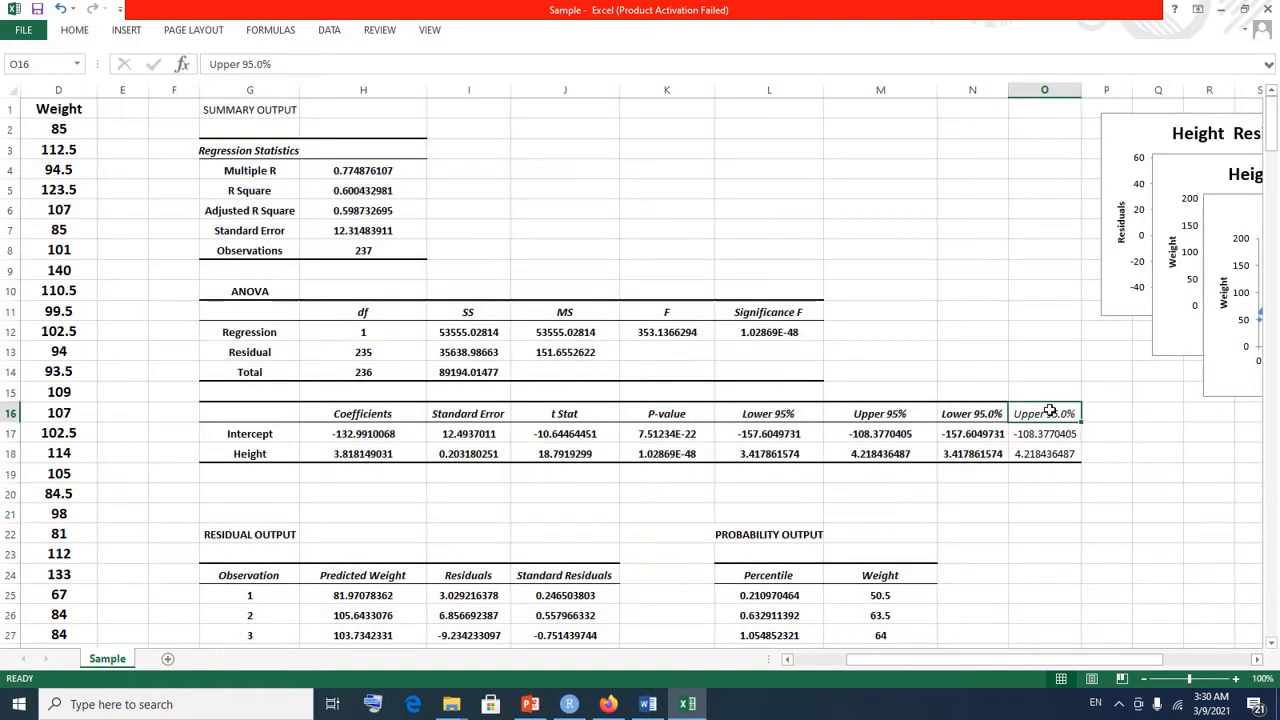
{"action": "left_click_drag", "start_coordinate": [1048, 411], "coordinate": [1050, 455]}
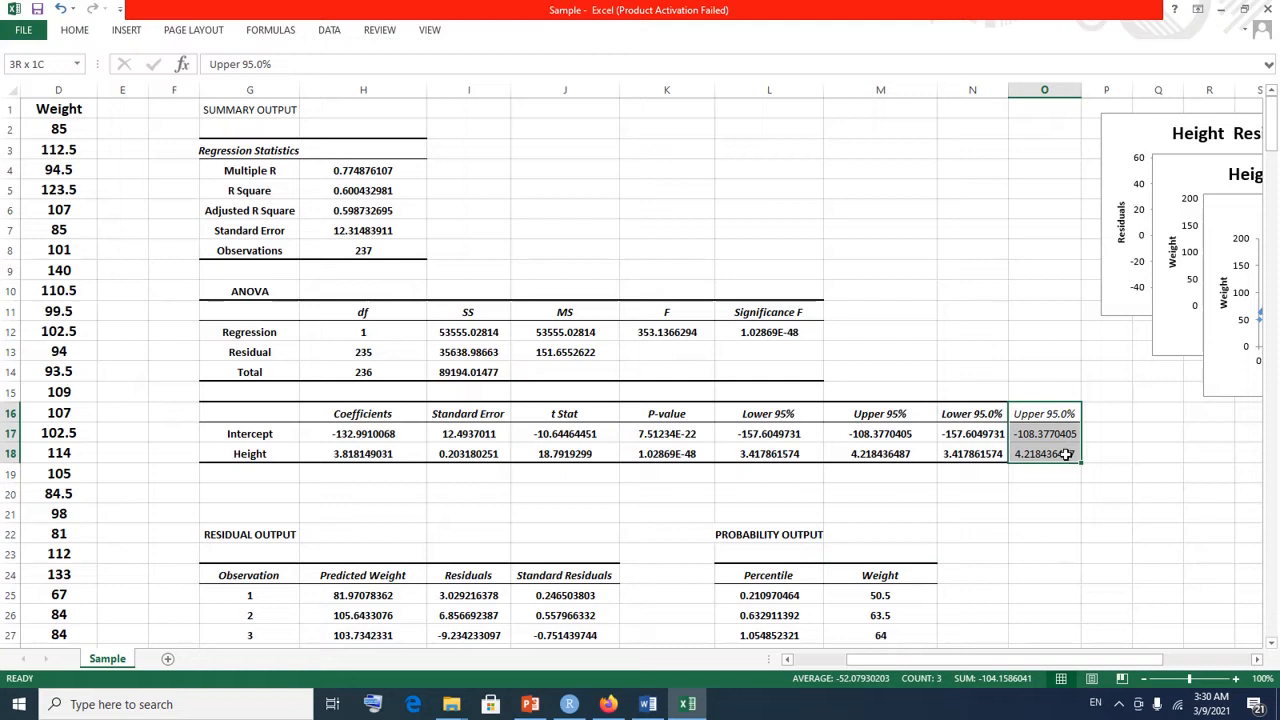
{"action": "left_click", "coordinate": [84, 30]}
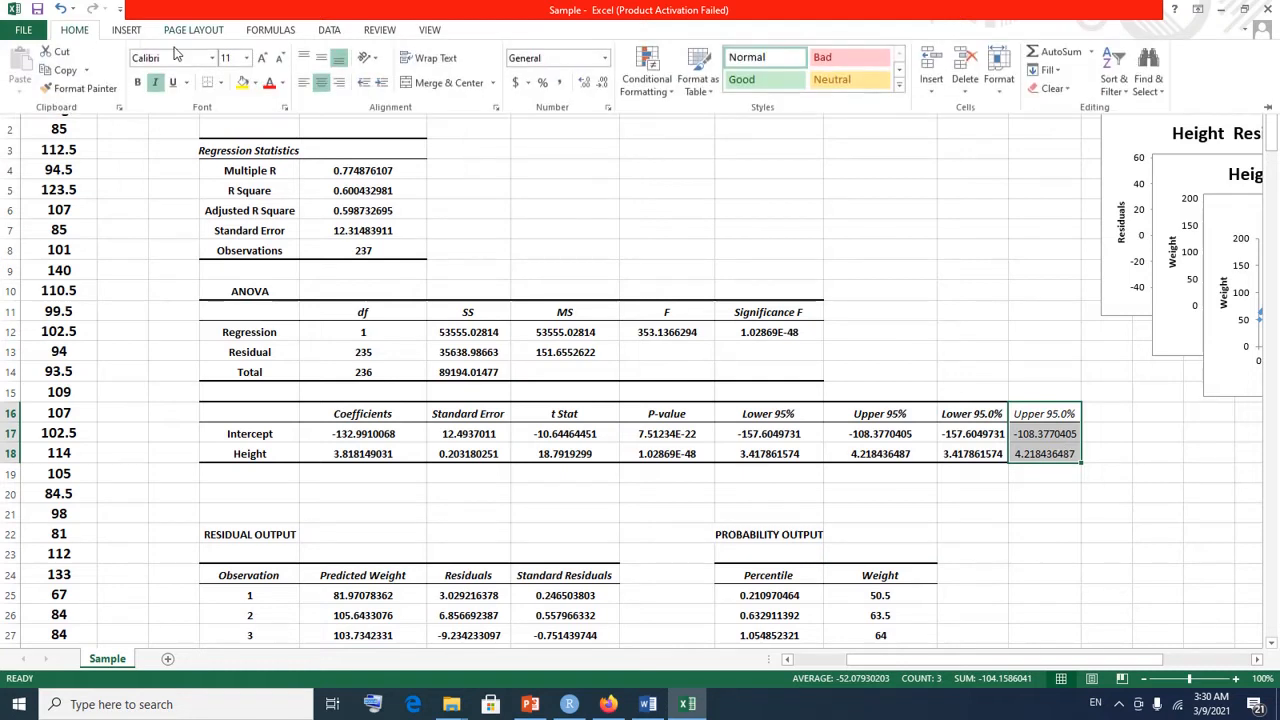
{"action": "left_click", "coordinate": [138, 82]}
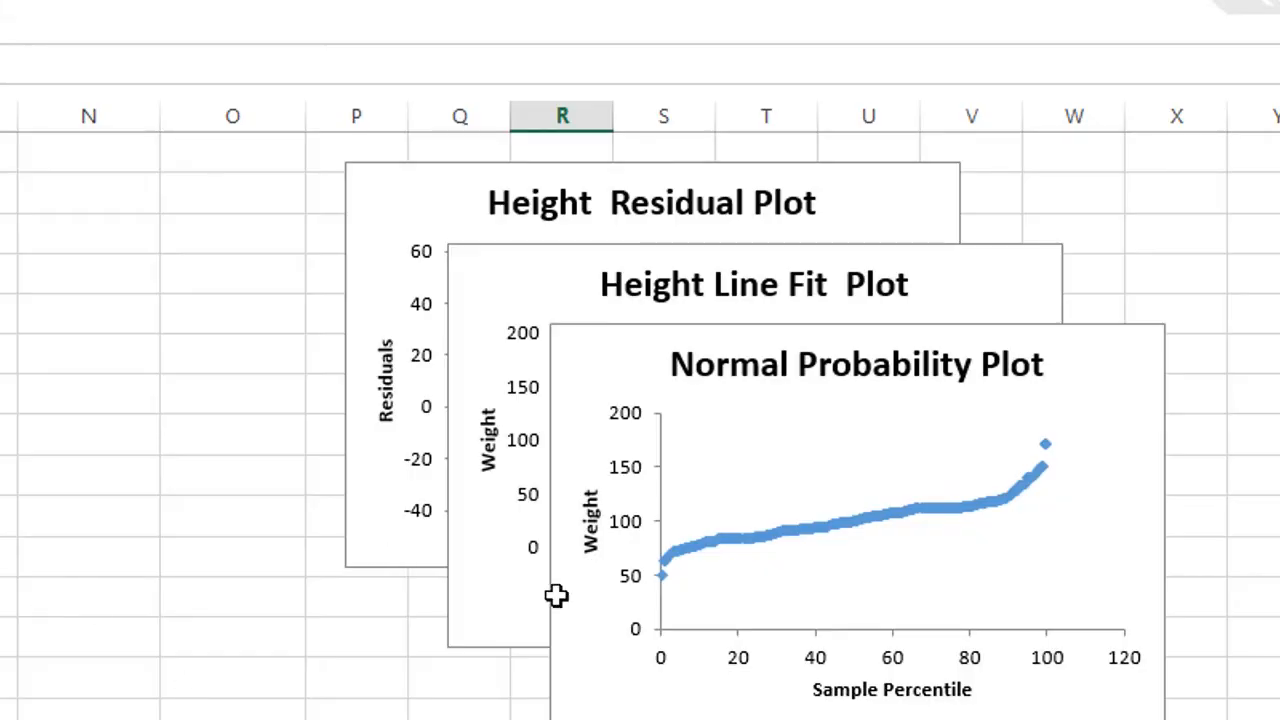
Step: Move the Normal Probability Plot down to about row 17, clear of the other two charts, and deselect it
{"action": "left_click", "coordinate": [1150, 405]}
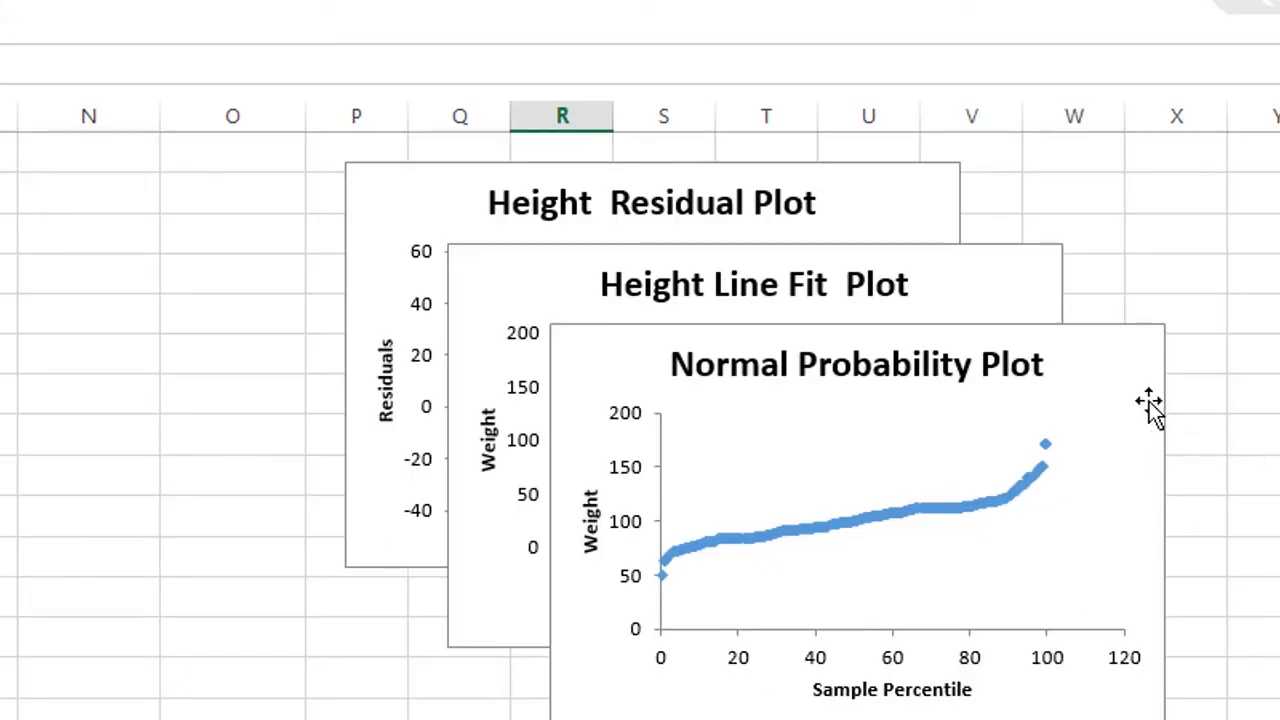
{"action": "key", "text": "Delete"}
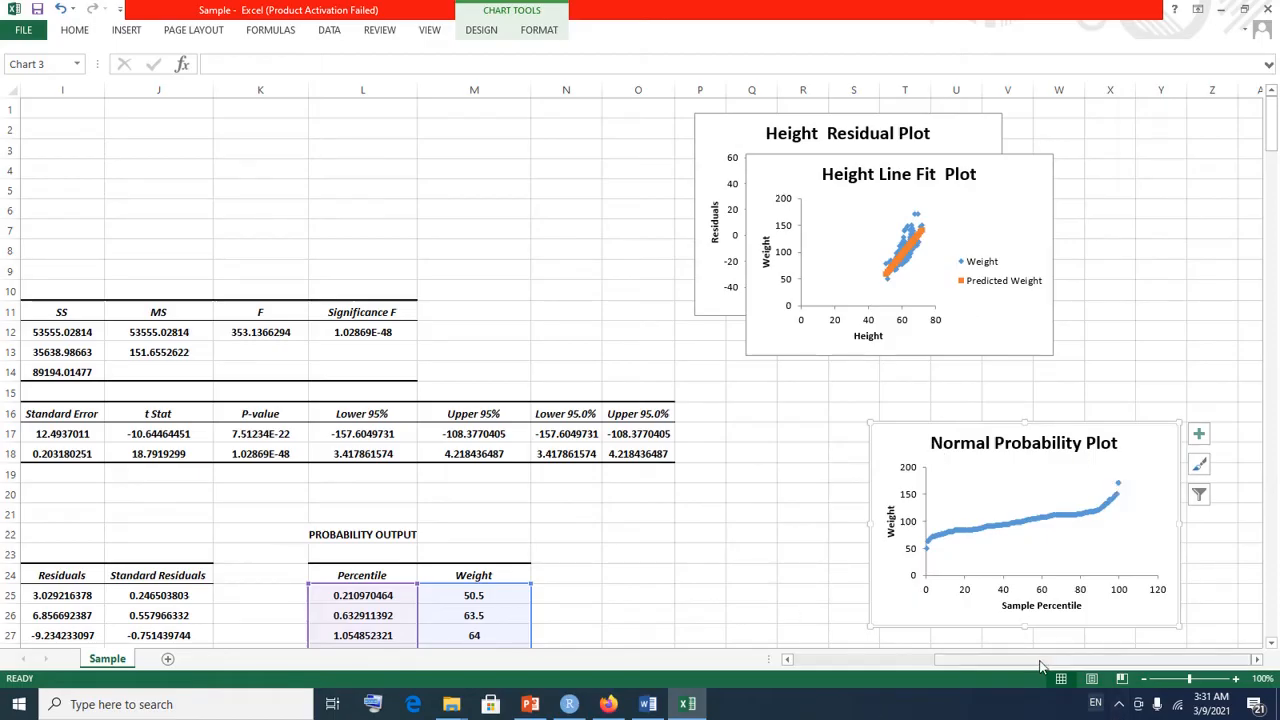
{"action": "left_click_drag", "start_coordinate": [1038, 667], "coordinate": [865, 663]}
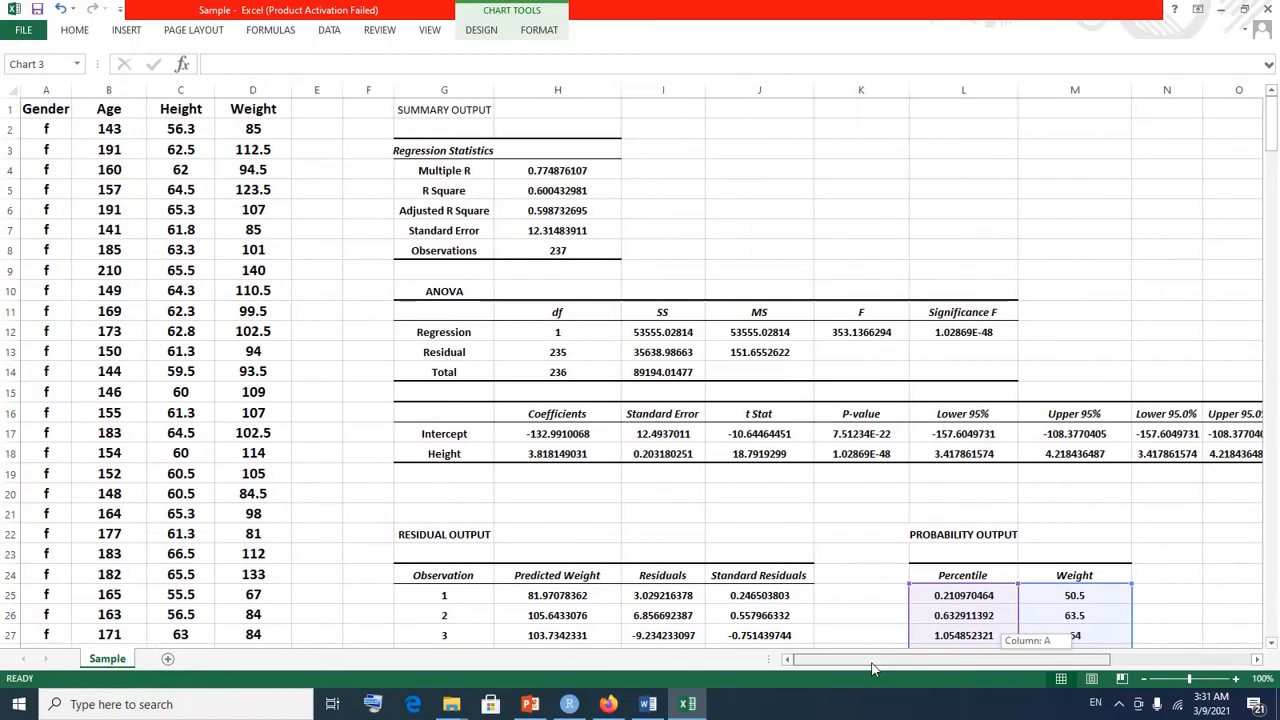
{"action": "left_click", "coordinate": [727, 291]}
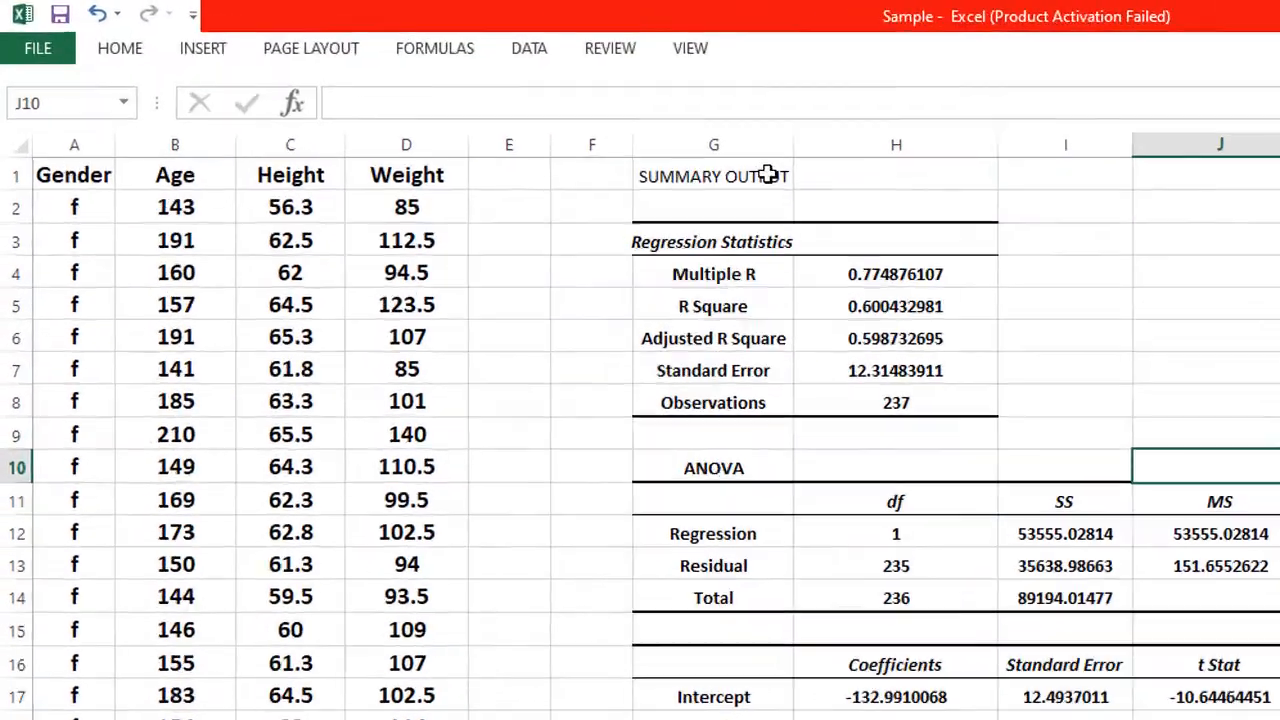
Step: Make the SUMMARY OUTPUT heading in cell G1 bold
{"action": "left_click", "coordinate": [488, 113]}
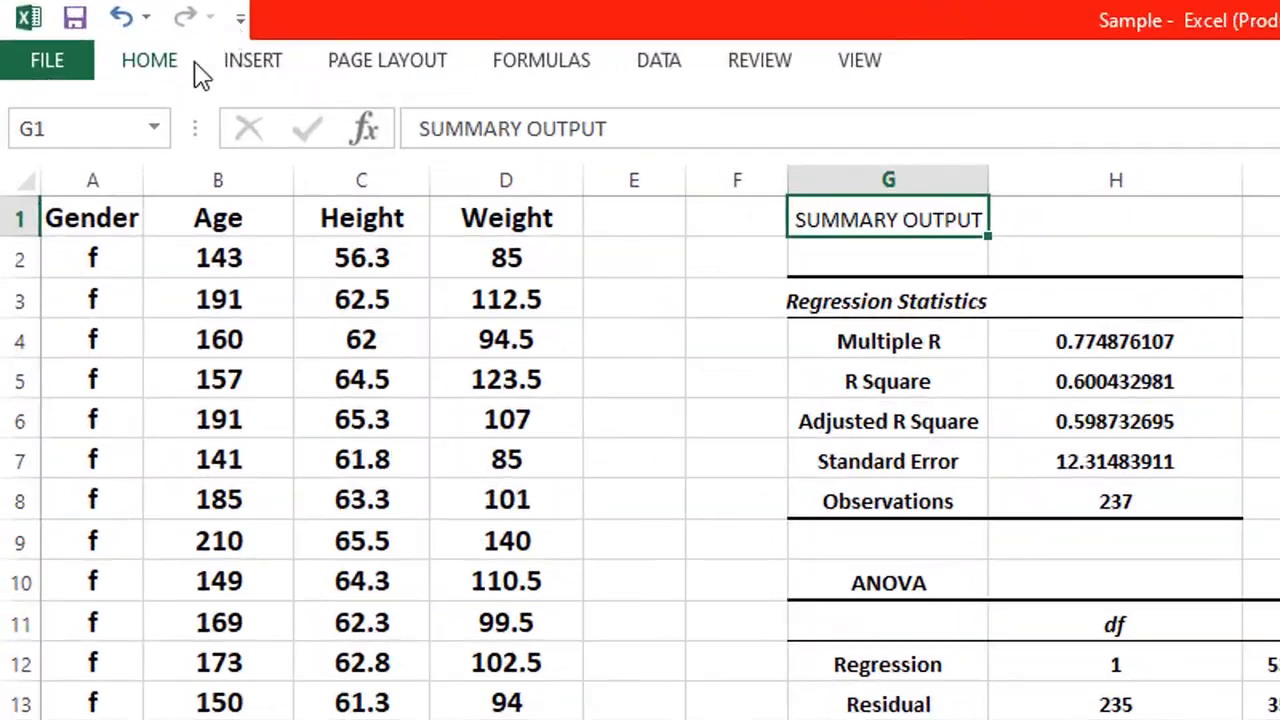
{"action": "left_click", "coordinate": [160, 62]}
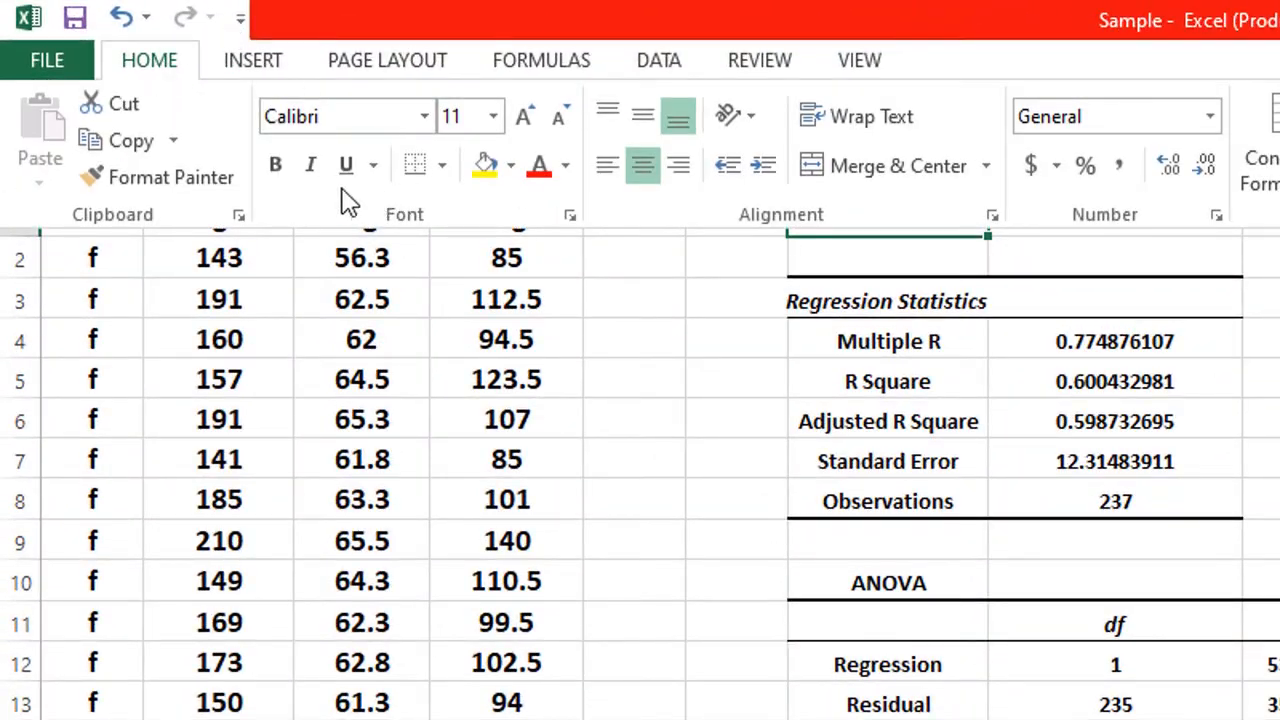
{"action": "left_click", "coordinate": [280, 168]}
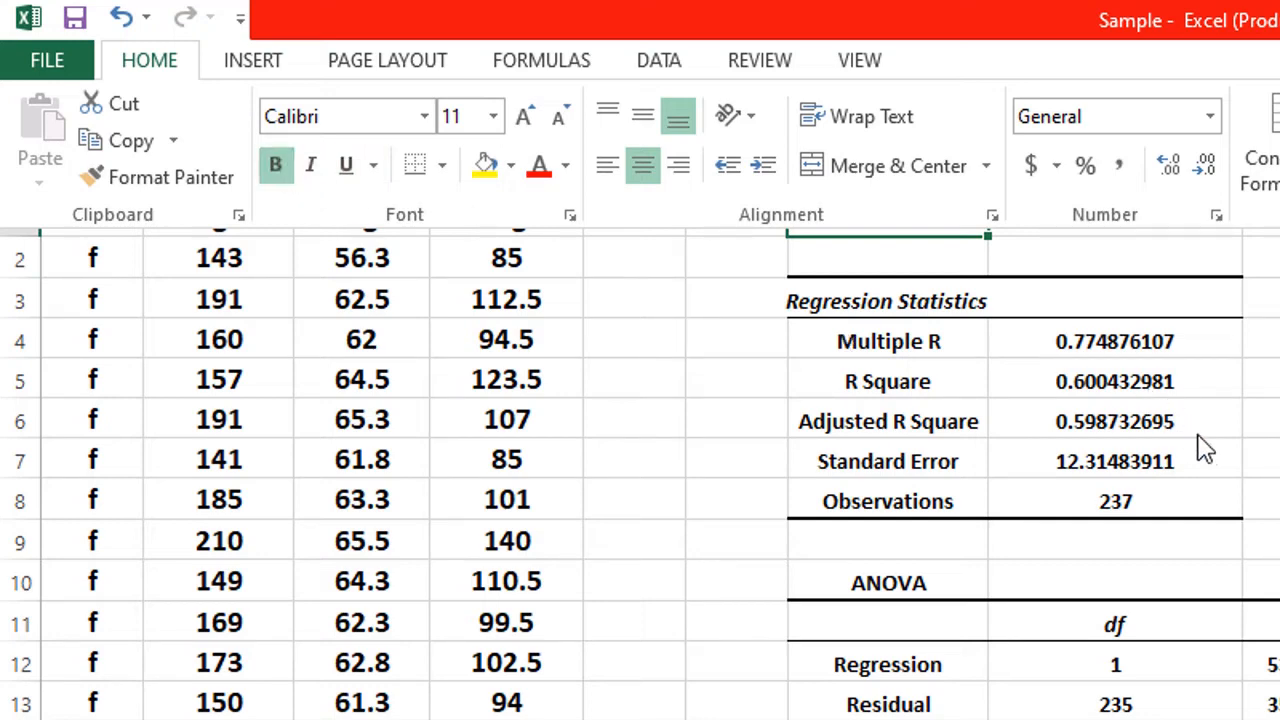
{"action": "left_click", "coordinate": [1267, 370]}
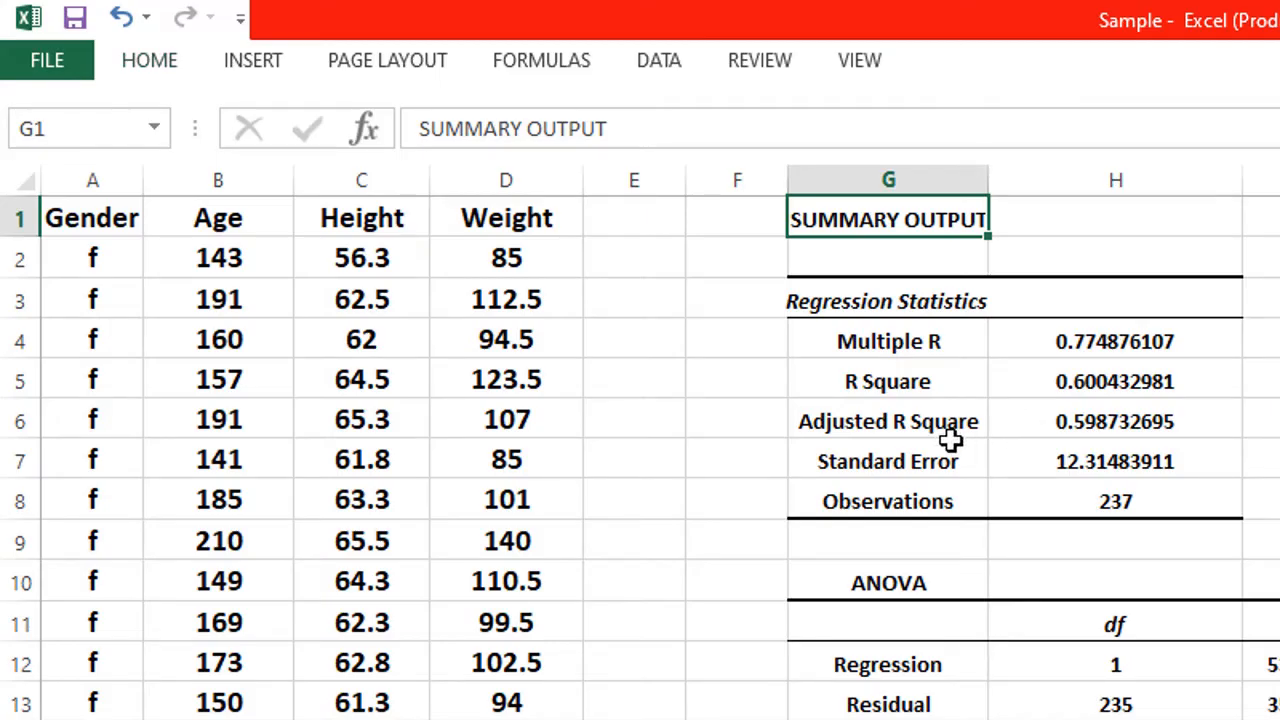
Step: Examine the Multiple R, R Square and Observations values in the Regression Statistics table
{"action": "left_click", "coordinate": [1093, 377]}
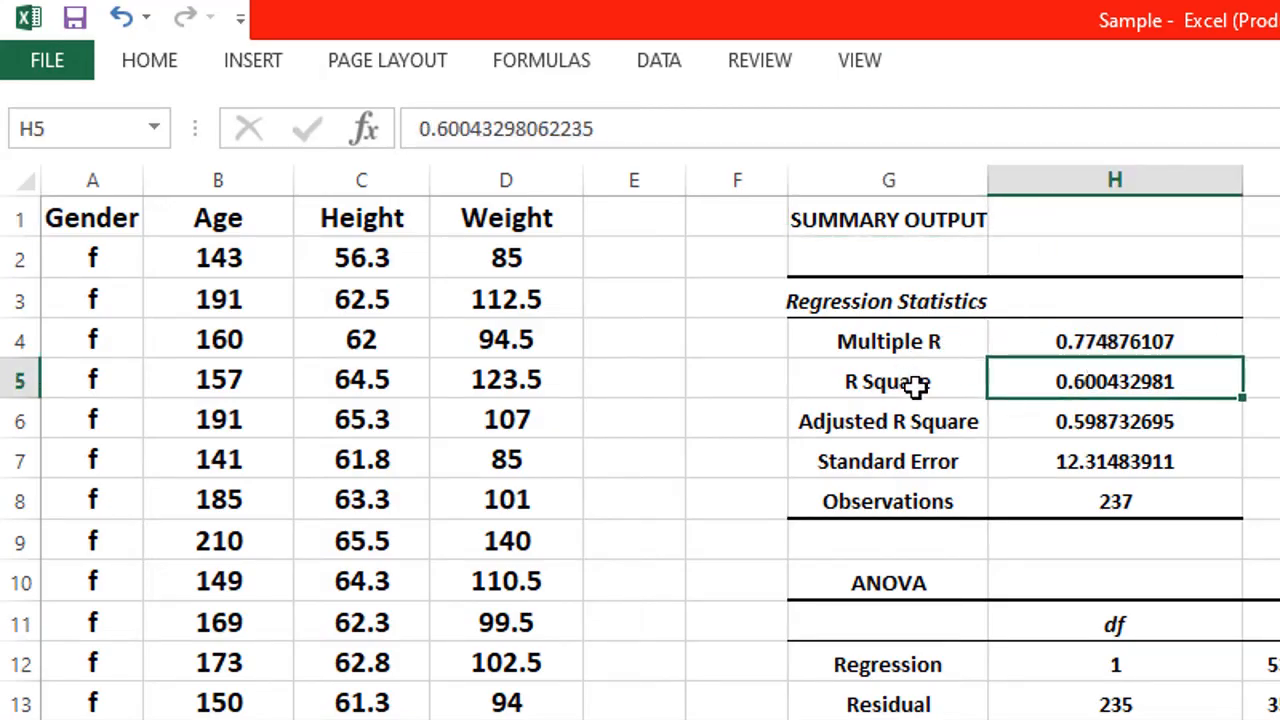
{"action": "left_click", "coordinate": [1062, 342]}
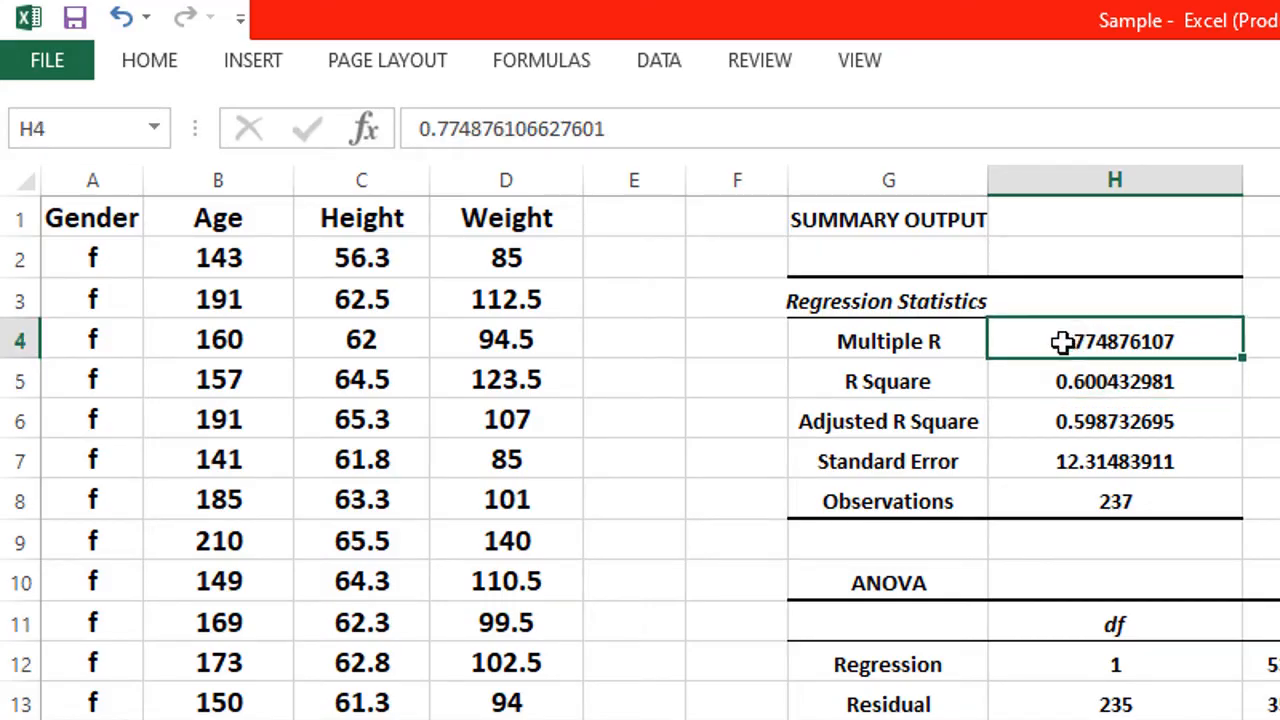
{"action": "left_click", "coordinate": [1080, 393]}
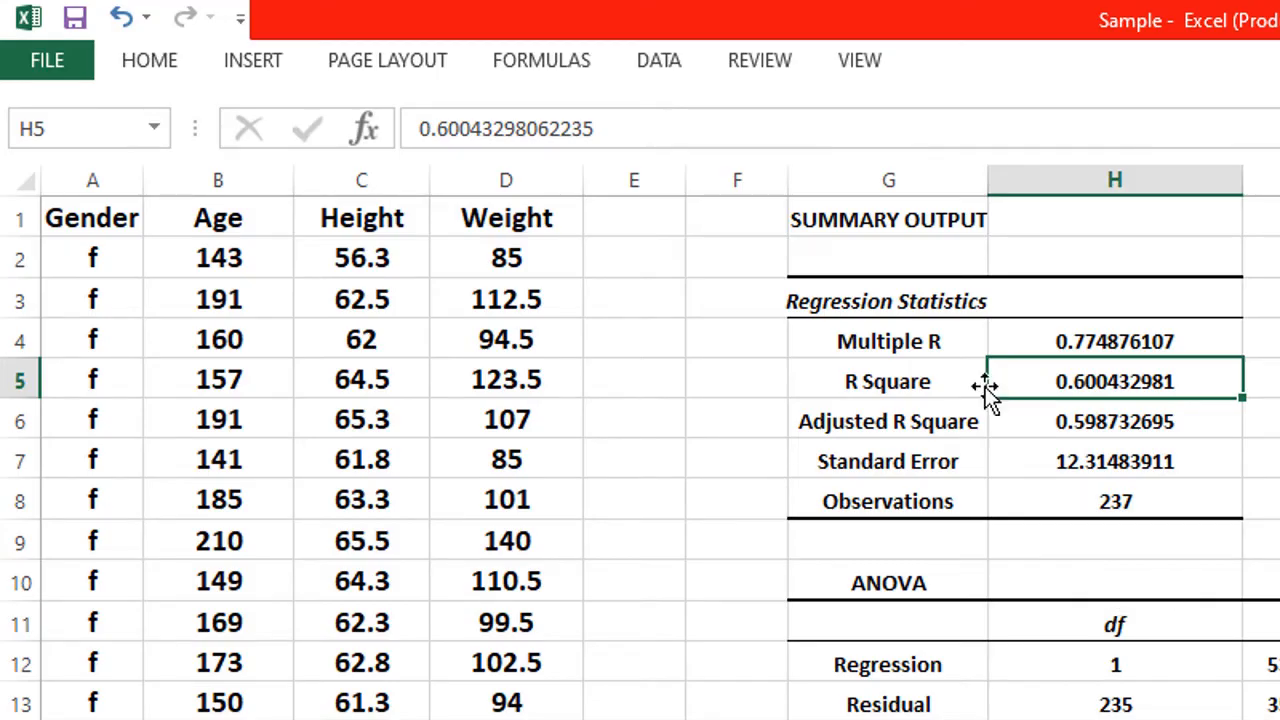
{"action": "left_click", "coordinate": [1108, 500]}
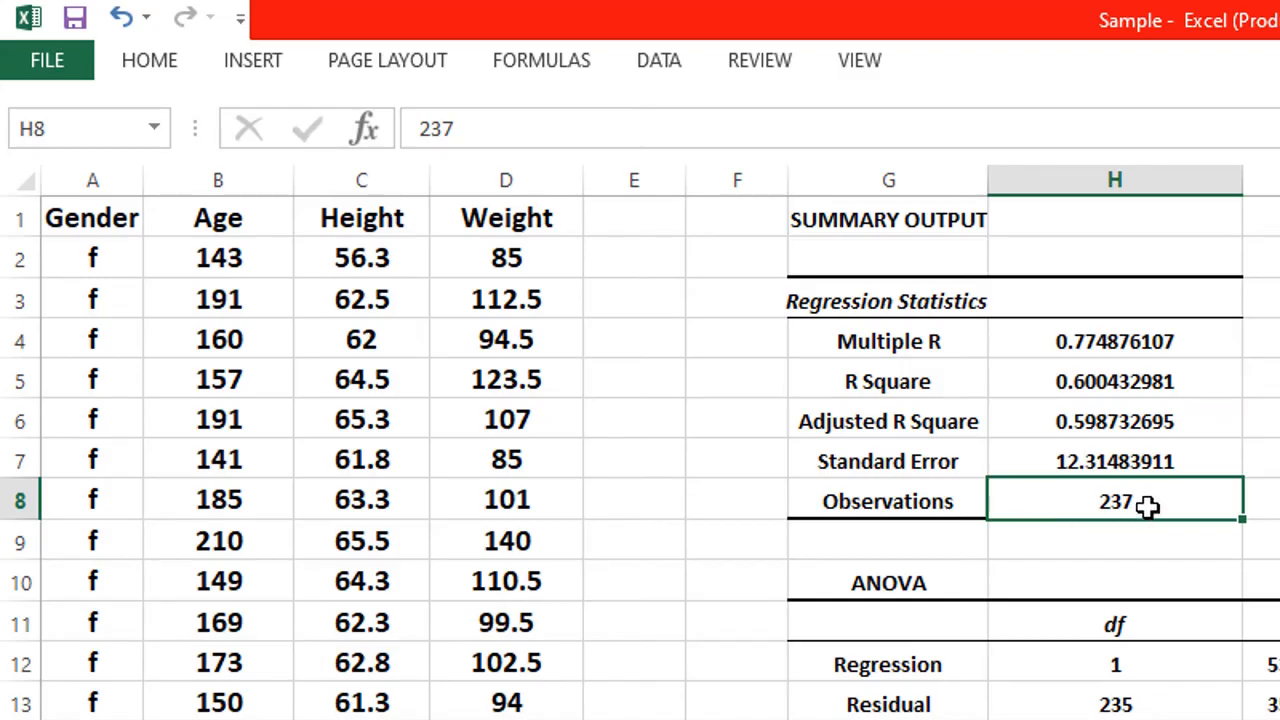
Step: Examine the ANOVA table, including the residual sum of squares and the Significance F value
{"action": "scroll", "coordinate": [1147, 507], "scroll_direction": "down", "scroll_amount": 2}
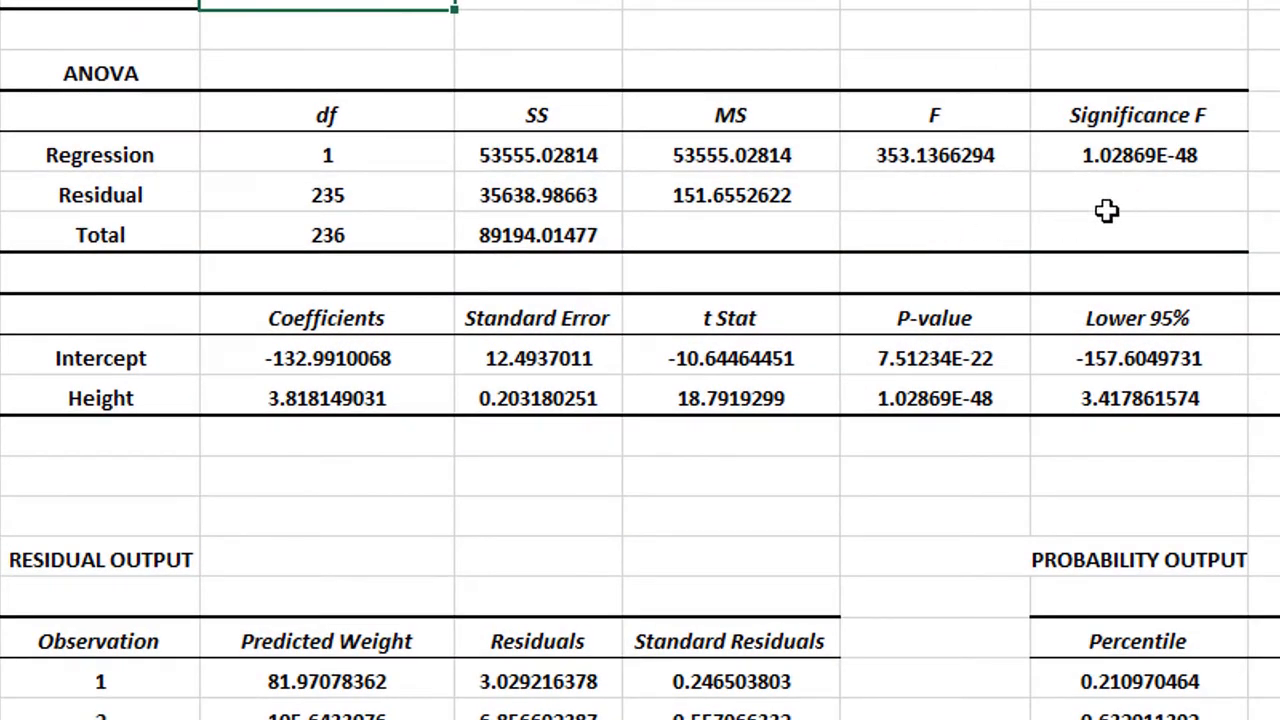
{"action": "left_click", "coordinate": [1163, 195]}
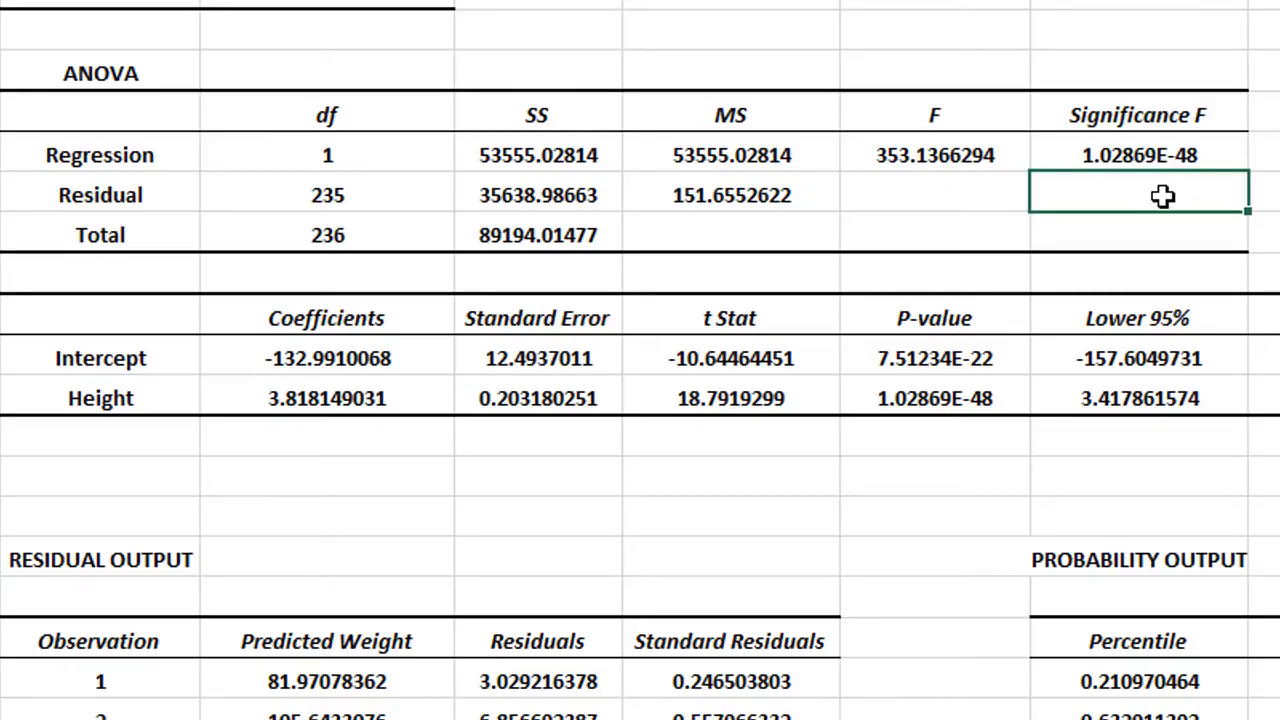
{"action": "left_click", "coordinate": [95, 78]}
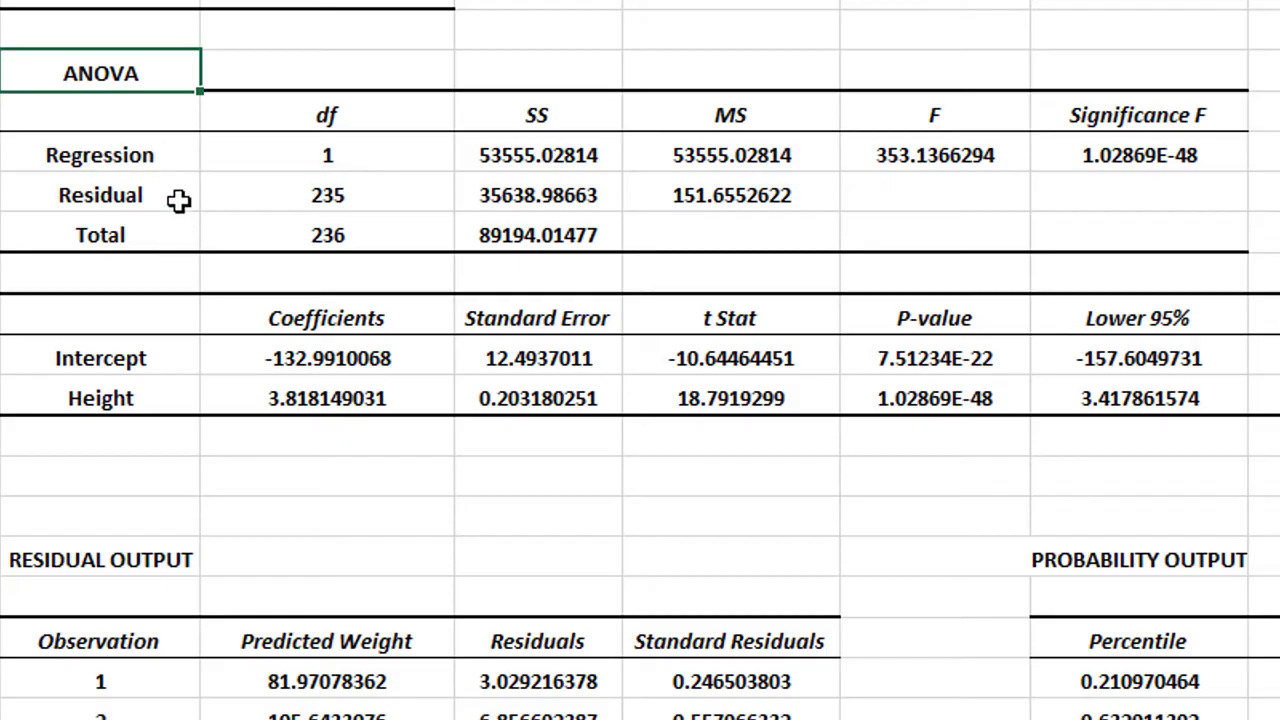
{"action": "left_click", "coordinate": [501, 198]}
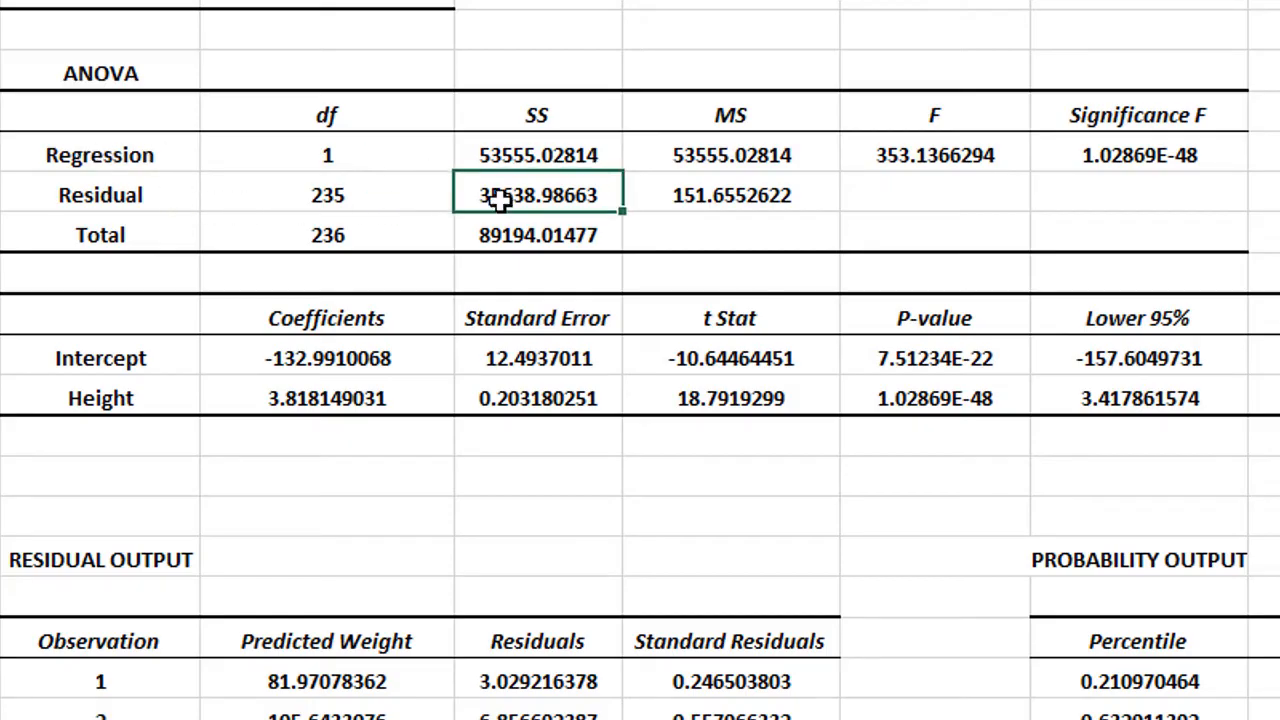
{"action": "left_click", "coordinate": [1113, 155]}
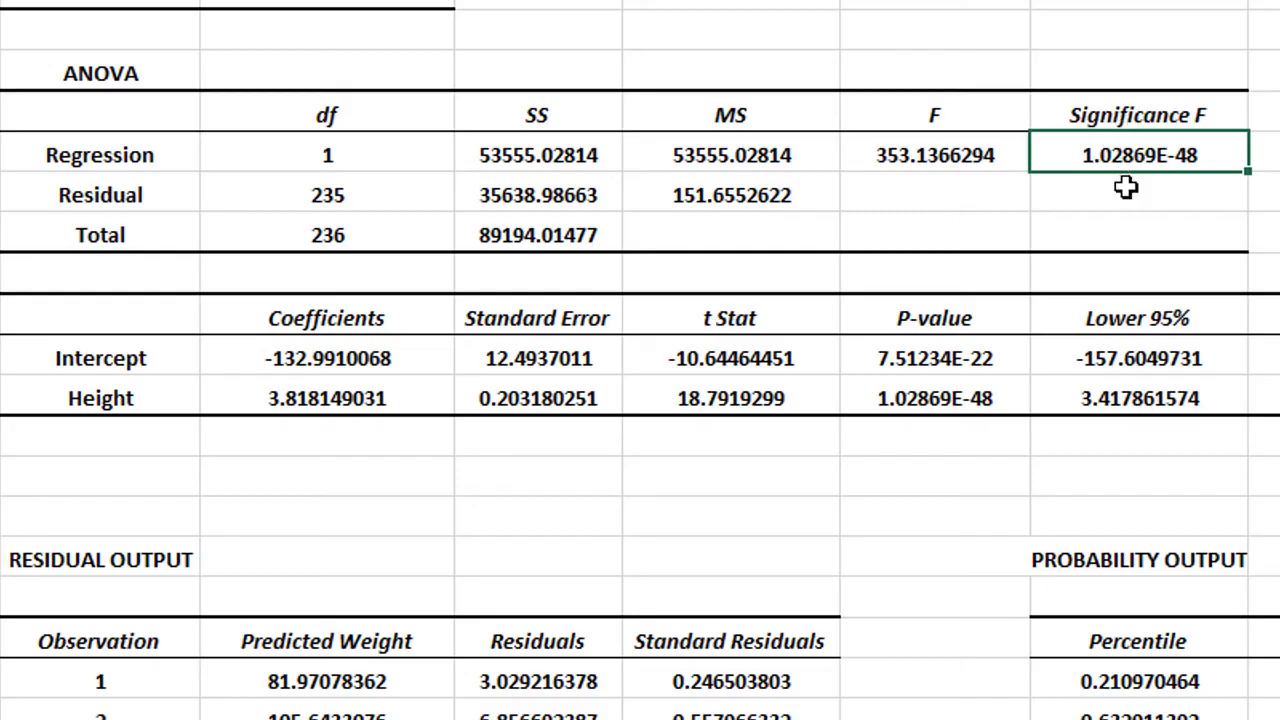
Step: Examine the Intercept and Height coefficients, plus Height's t Stat, P-value and Lower 95% bound, in the coefficients table
{"action": "left_click", "coordinate": [729, 390]}
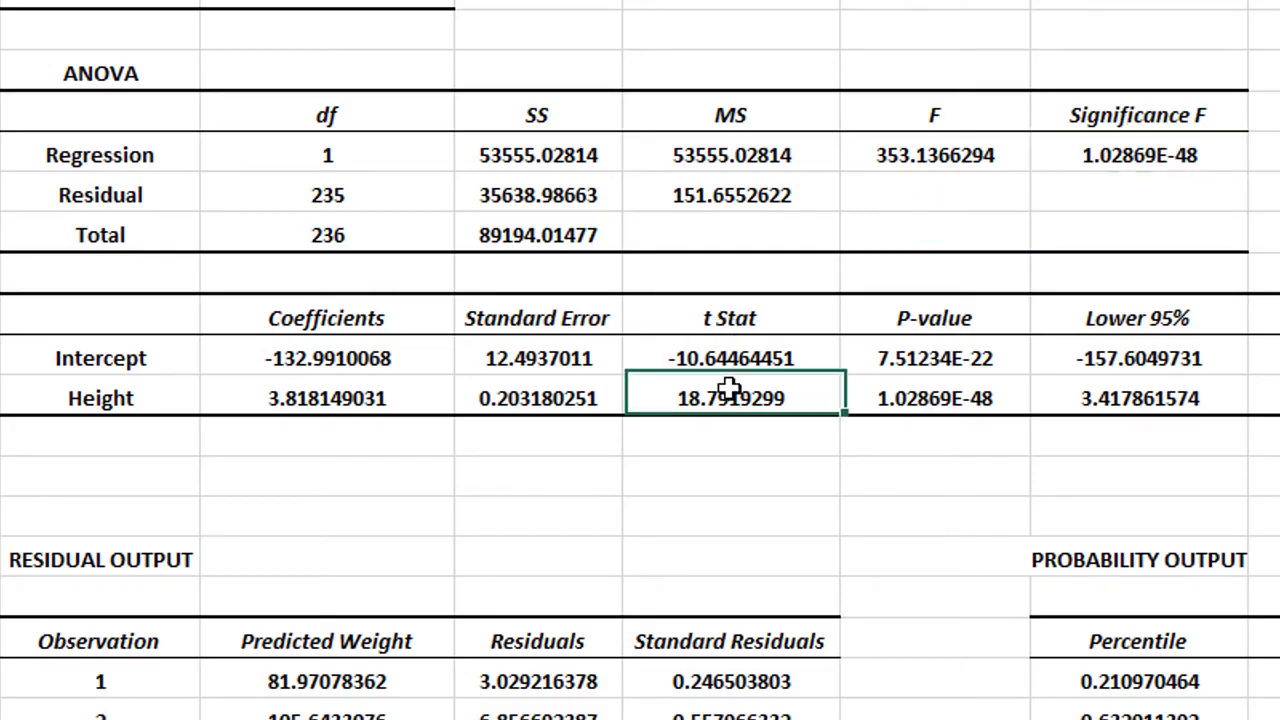
{"action": "left_click", "coordinate": [398, 442]}
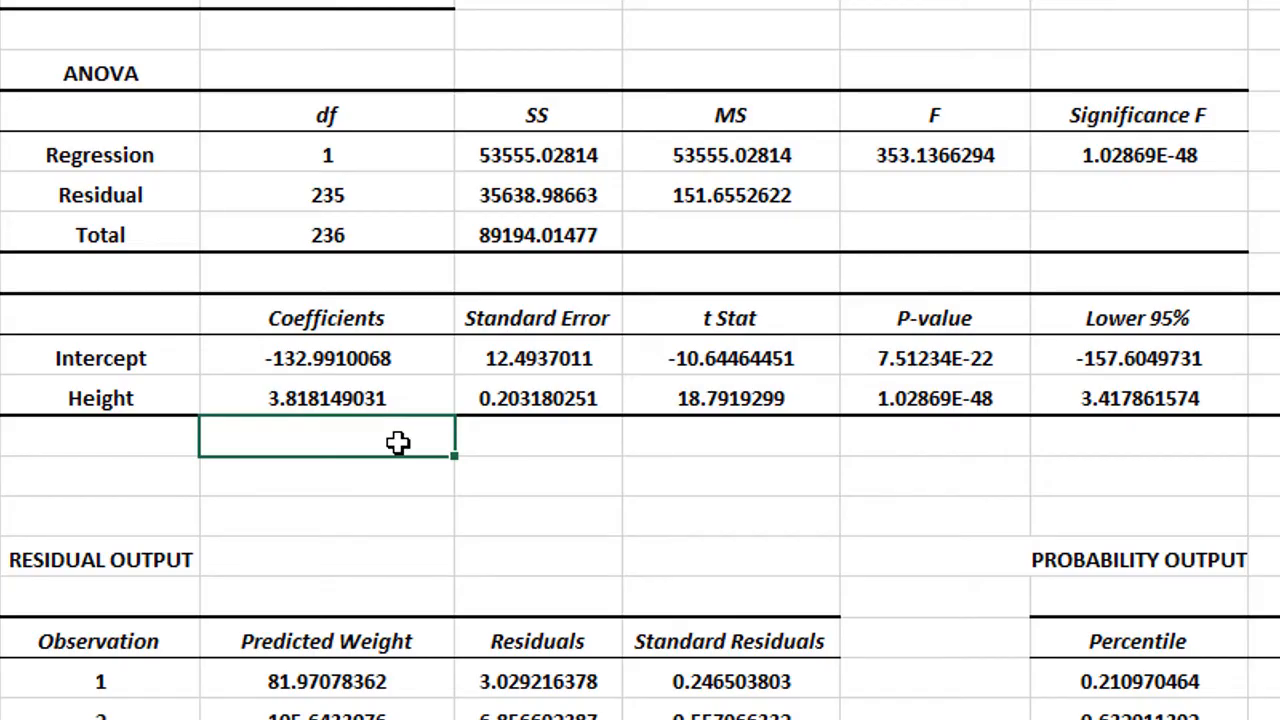
{"action": "left_click", "coordinate": [367, 362]}
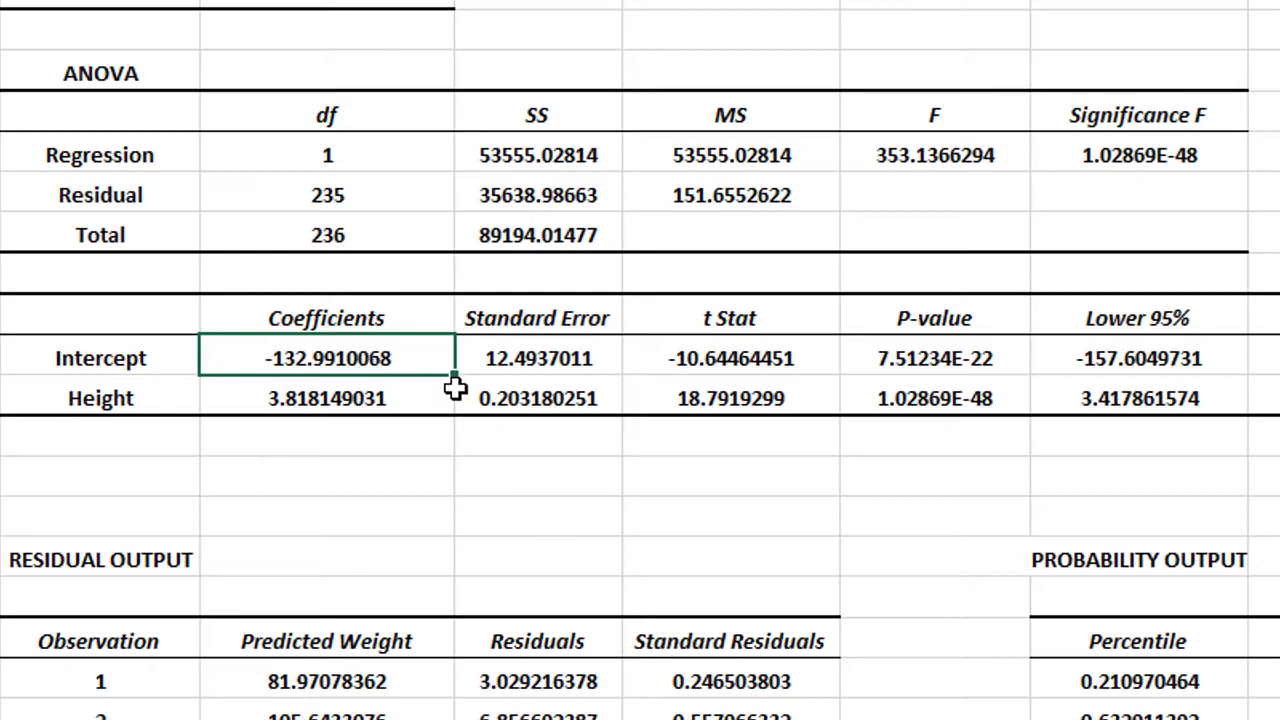
{"action": "left_click", "coordinate": [340, 403]}
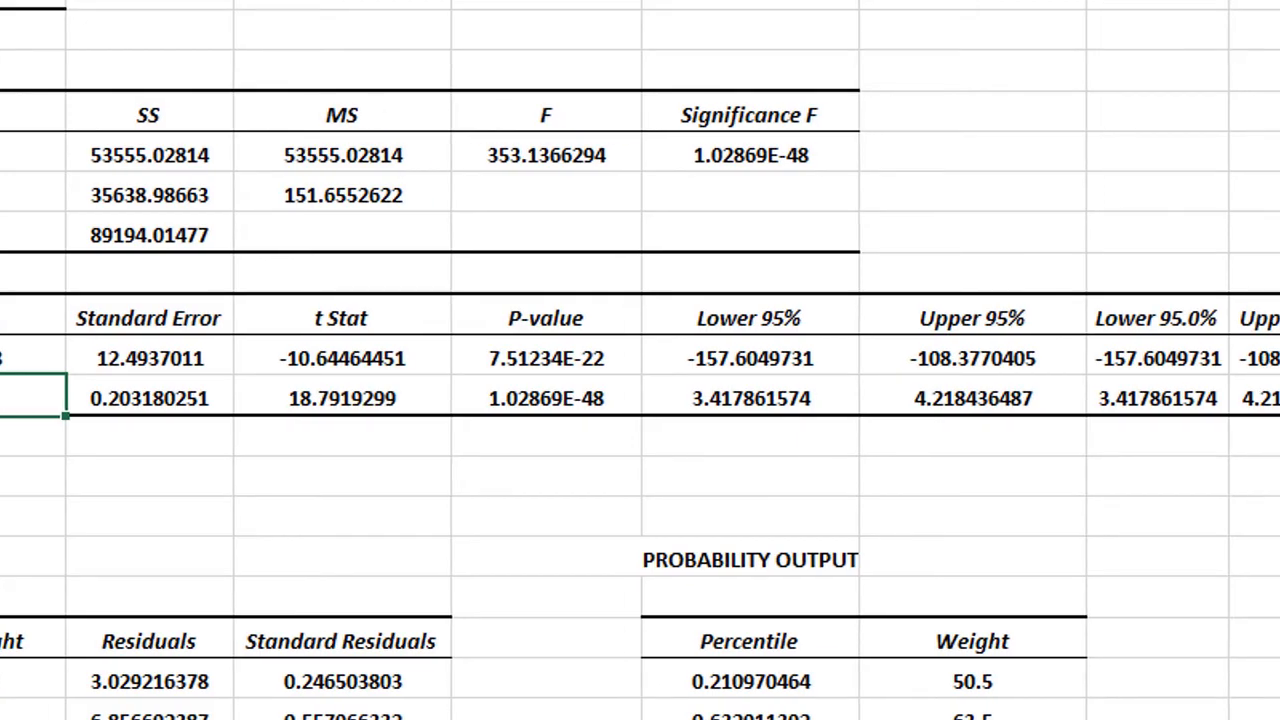
{"action": "left_click", "coordinate": [566, 410]}
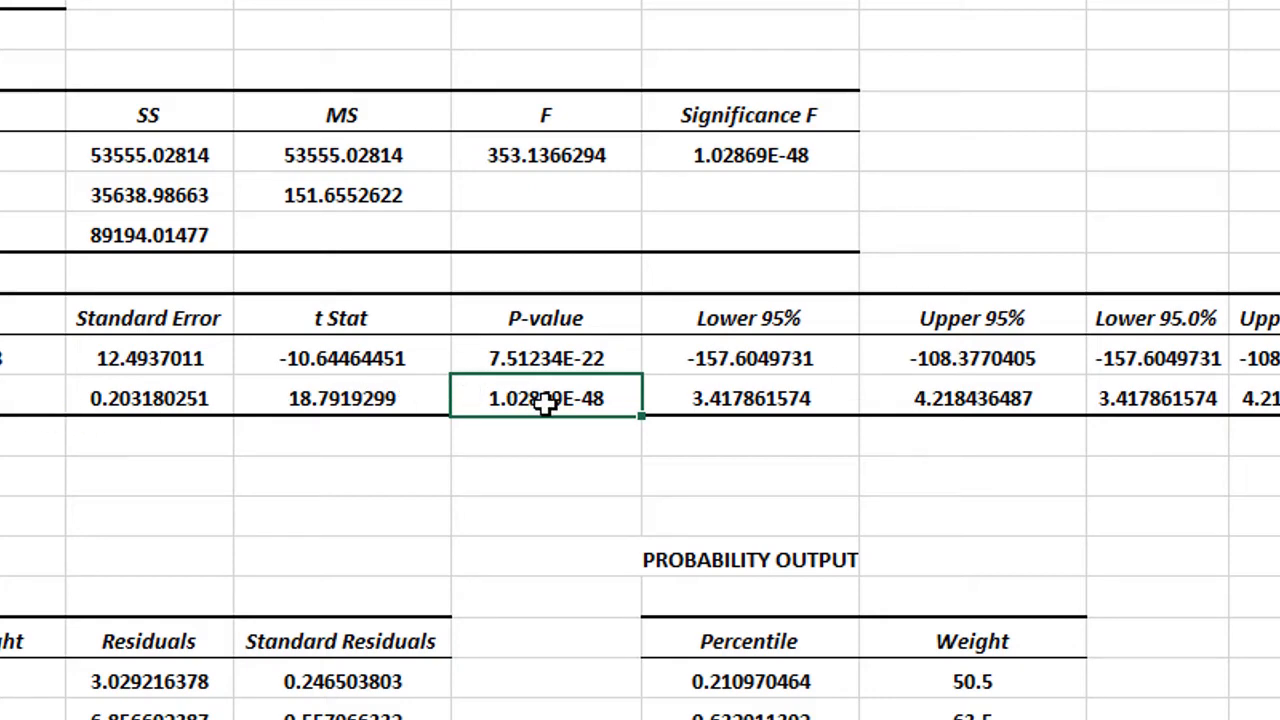
{"action": "left_click", "coordinate": [780, 400]}
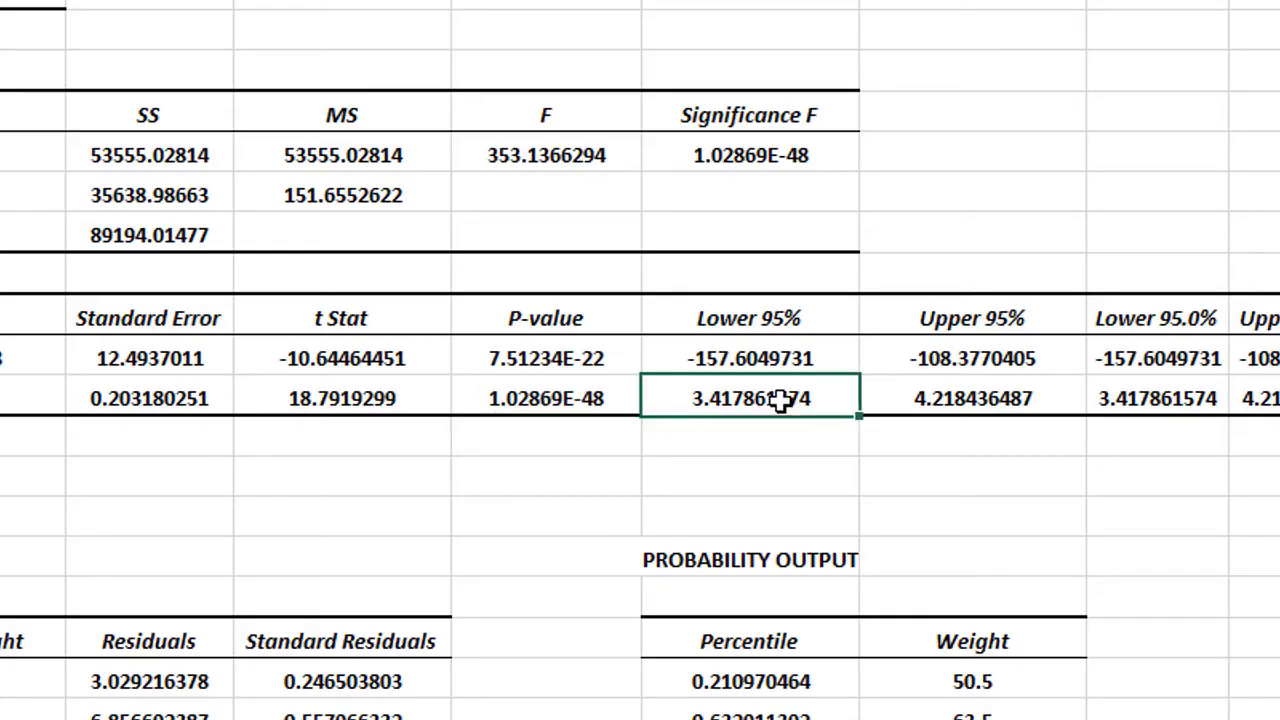
{"action": "left_click", "coordinate": [513, 399]}
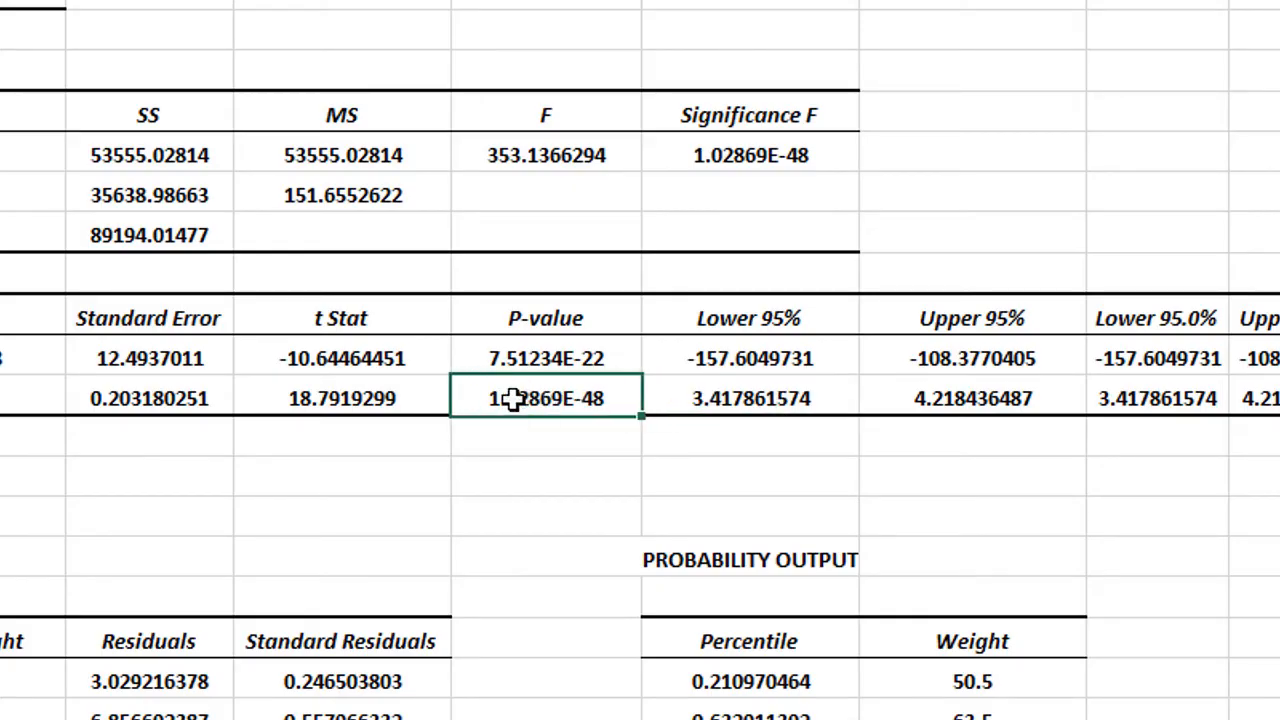
Step: Examine Height's P-value together with its Lower 95% and Upper 95% confidence bounds in the coefficients table
{"action": "left_click", "coordinate": [800, 401]}
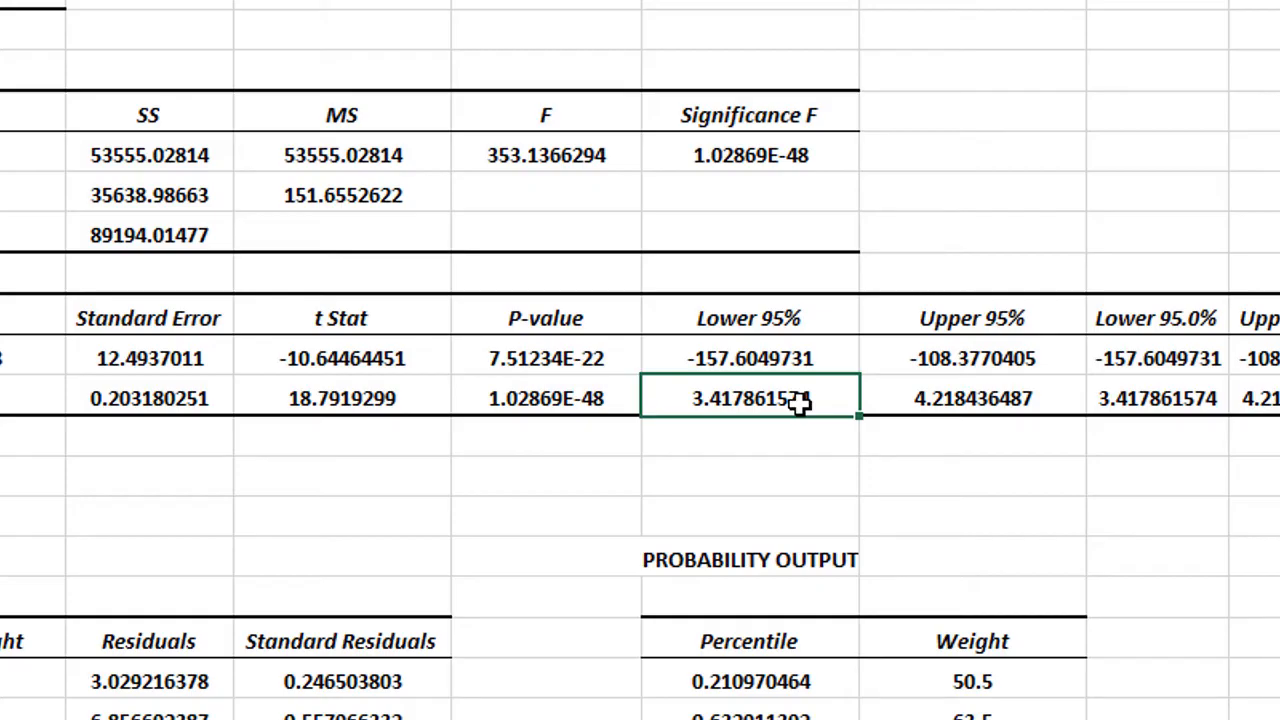
{"action": "left_click", "coordinate": [973, 398]}
{"action": "left_click", "coordinate": [566, 398]}
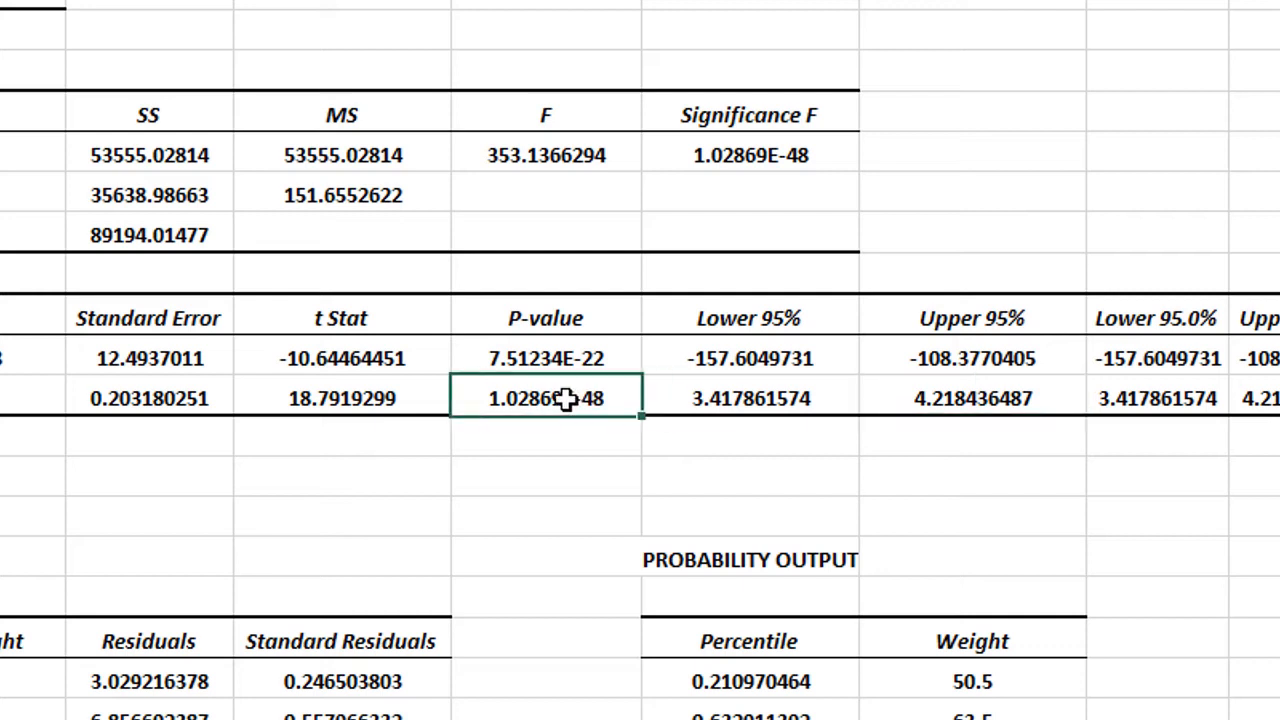
{"action": "left_click_drag", "start_coordinate": [943, 397], "coordinate": [770, 397]}
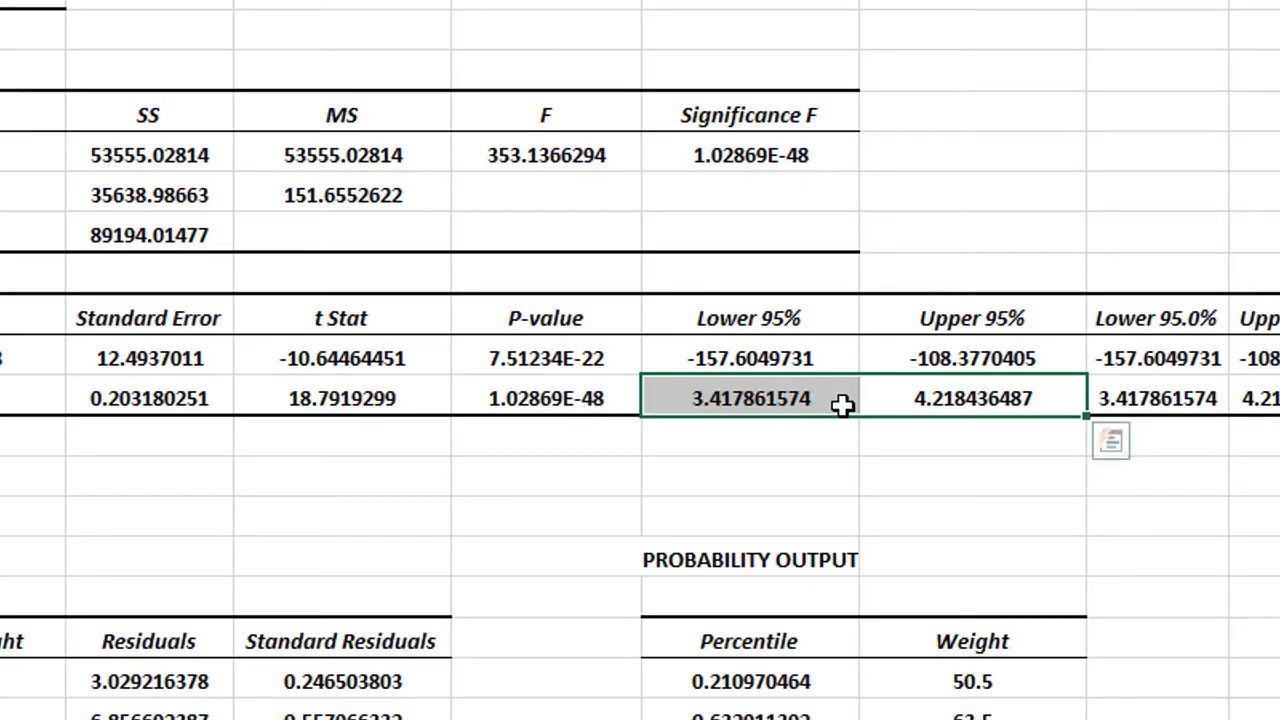
{"action": "left_click", "coordinate": [735, 399]}
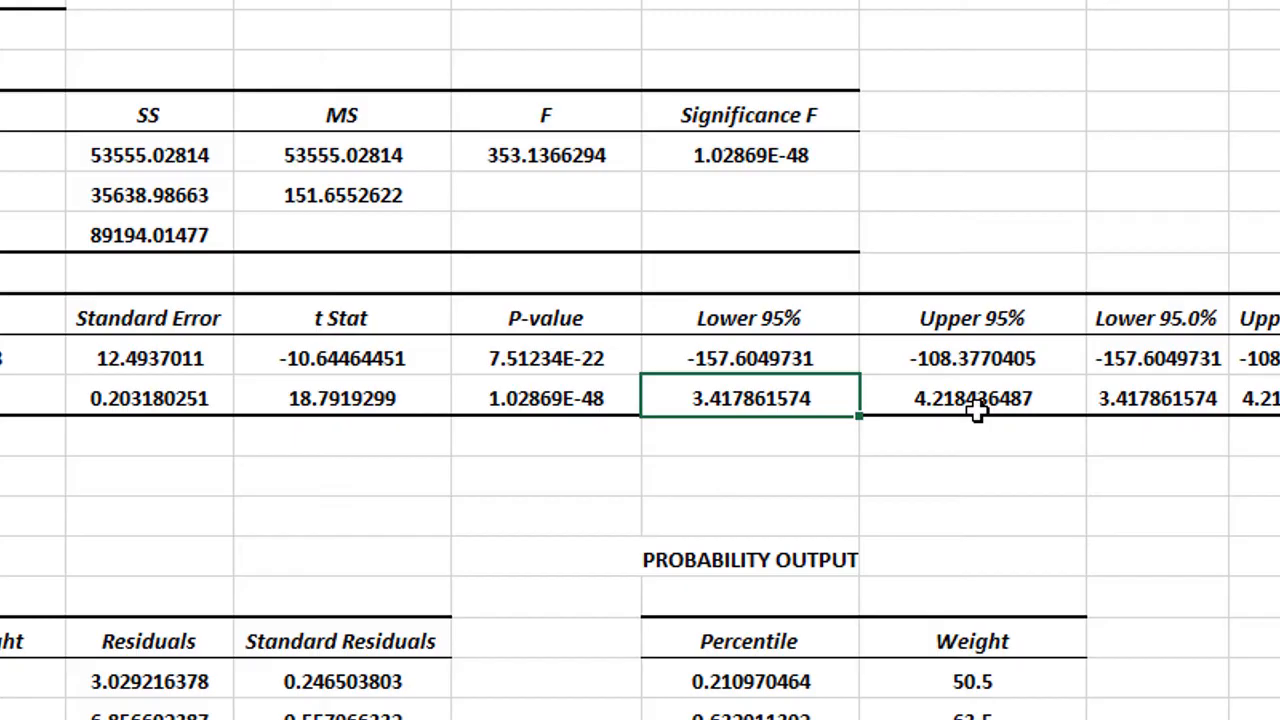
Step: Examine the Predicted Weight, Residuals and Standard Residuals columns in the residual output table
{"action": "scroll", "coordinate": [497, 443], "scroll_direction": "down", "scroll_amount": 2}
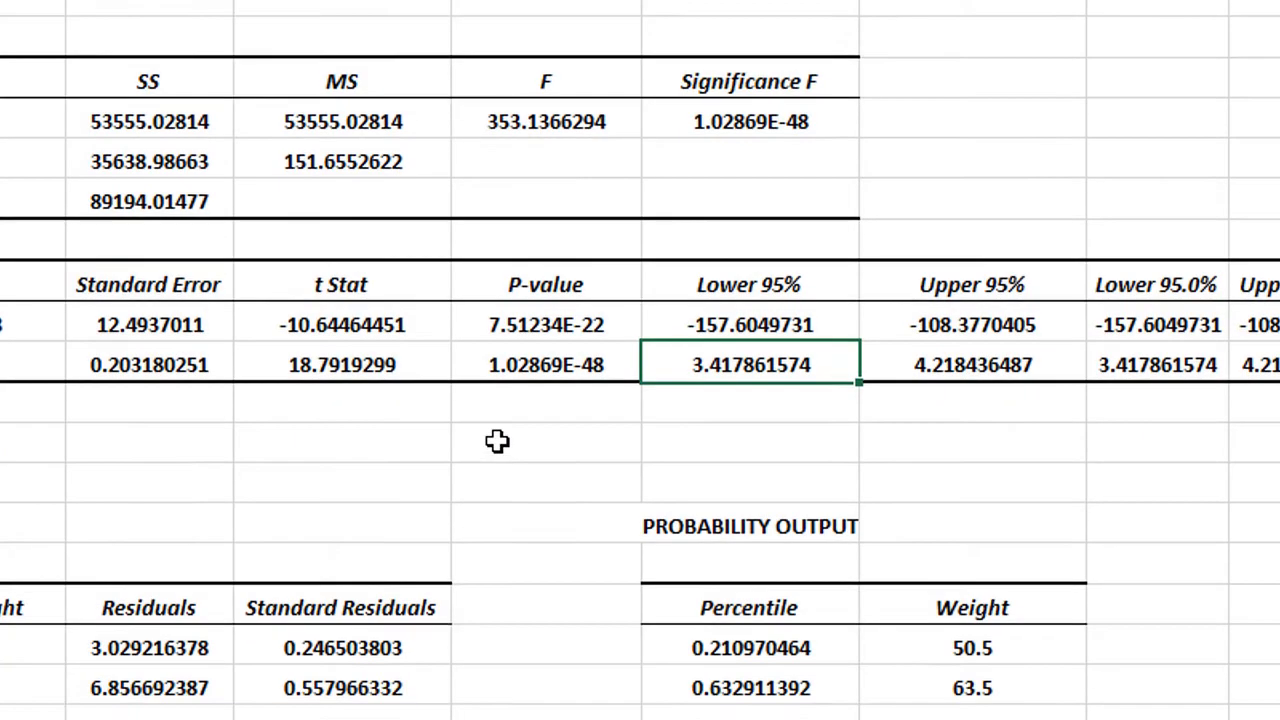
{"action": "scroll", "coordinate": [497, 443], "scroll_direction": "down", "scroll_amount": 1}
{"action": "scroll", "coordinate": [497, 443], "scroll_direction": "down", "scroll_amount": 3}
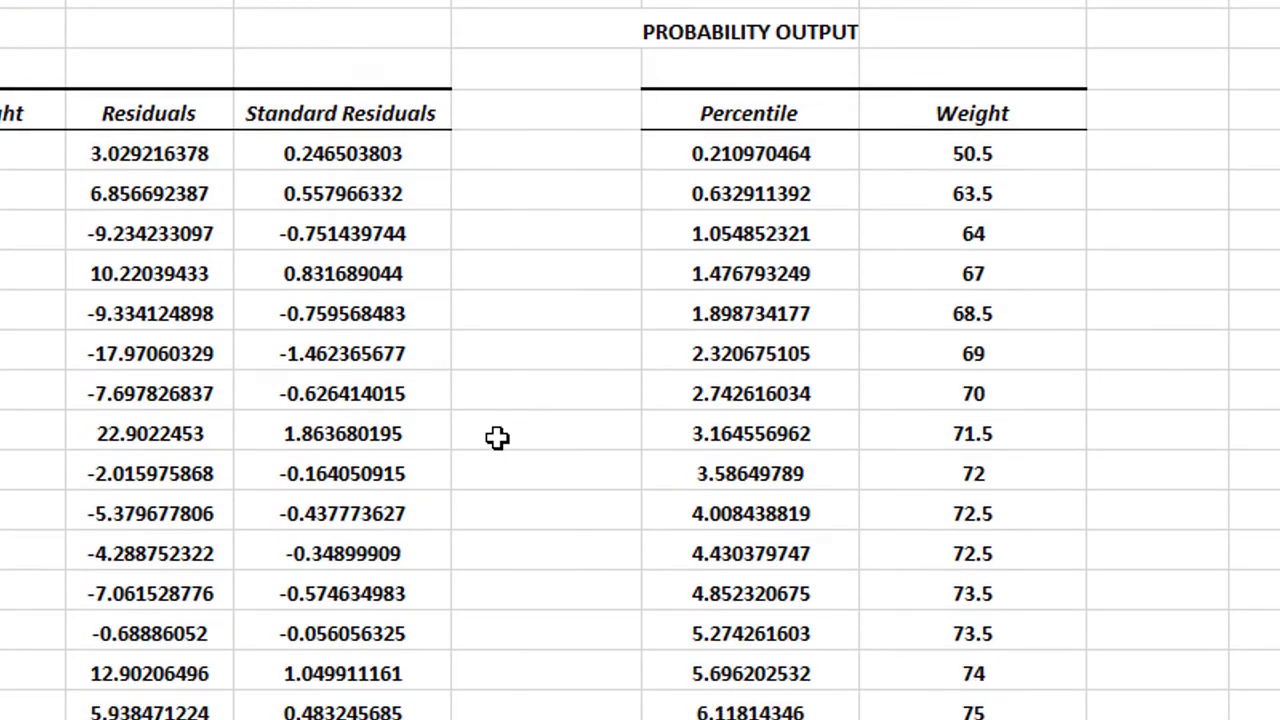
{"action": "scroll", "coordinate": [120, 310], "scroll_direction": "up", "scroll_amount": 2}
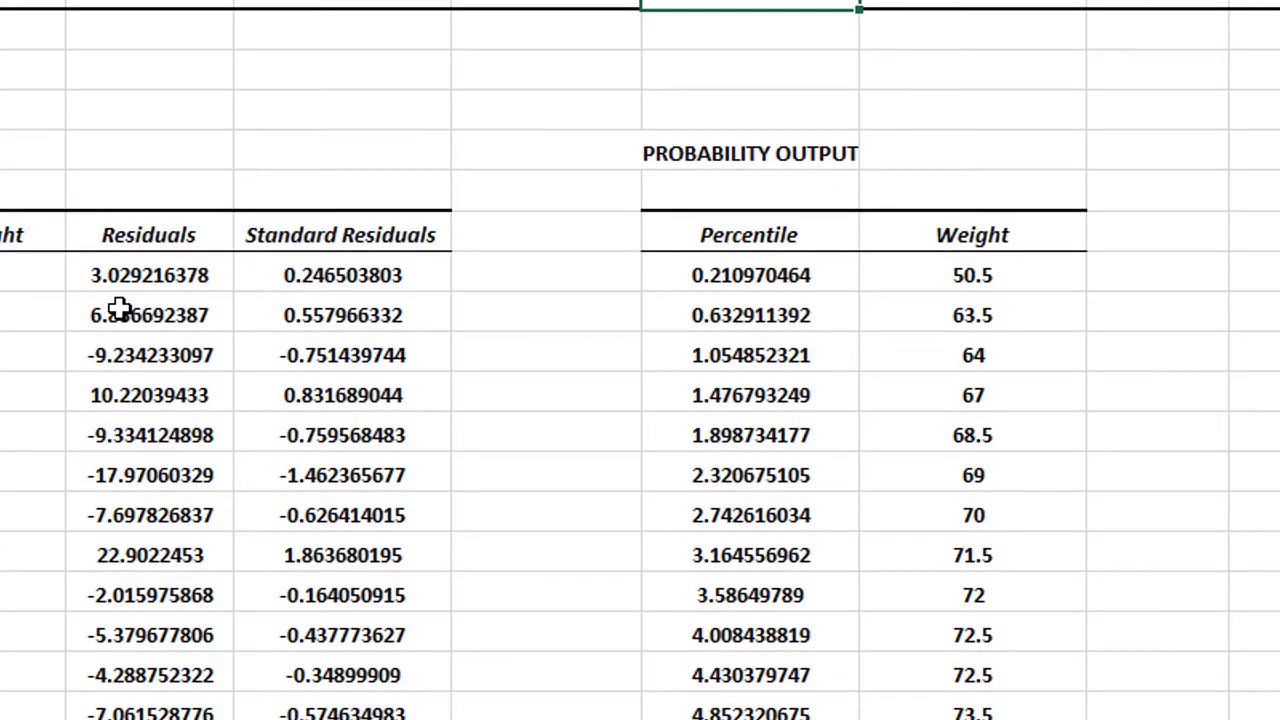
{"action": "scroll", "coordinate": [120, 310], "scroll_direction": "down", "scroll_amount": 2}
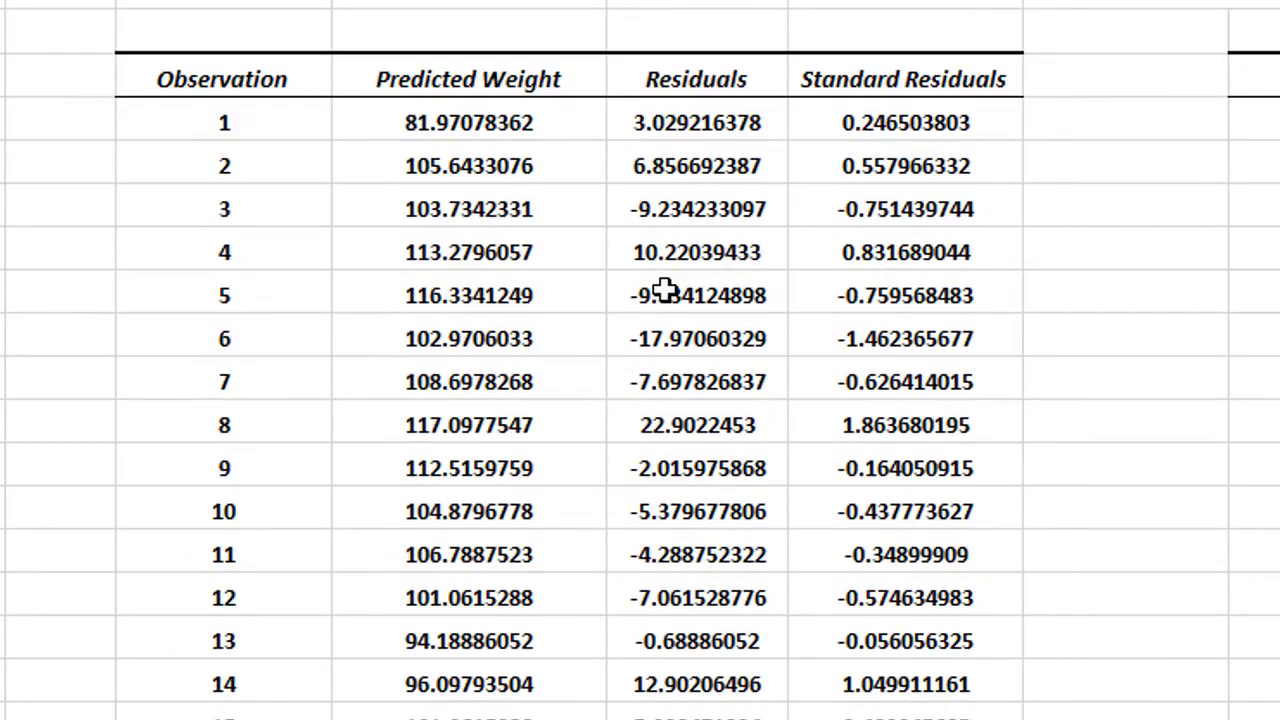
{"action": "scroll", "coordinate": [665, 290], "scroll_direction": "down", "scroll_amount": 1}
{"action": "scroll", "coordinate": [665, 290], "scroll_direction": "up", "scroll_amount": 1}
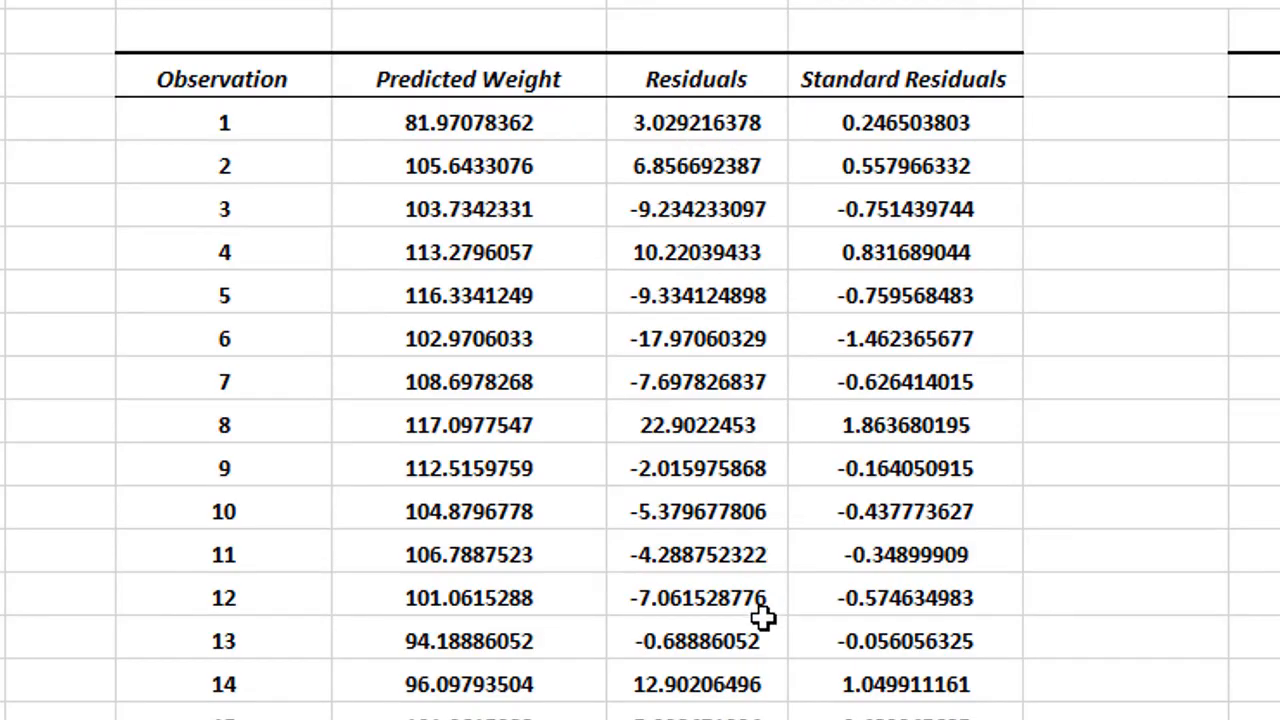
Step: Calculate the standard deviation of all the residuals with STDEV in the cell directly below the Residuals column
{"action": "scroll", "coordinate": [762, 618], "scroll_direction": "down", "scroll_amount": 4}
{"action": "scroll", "coordinate": [762, 618], "scroll_direction": "down", "scroll_amount": 20}
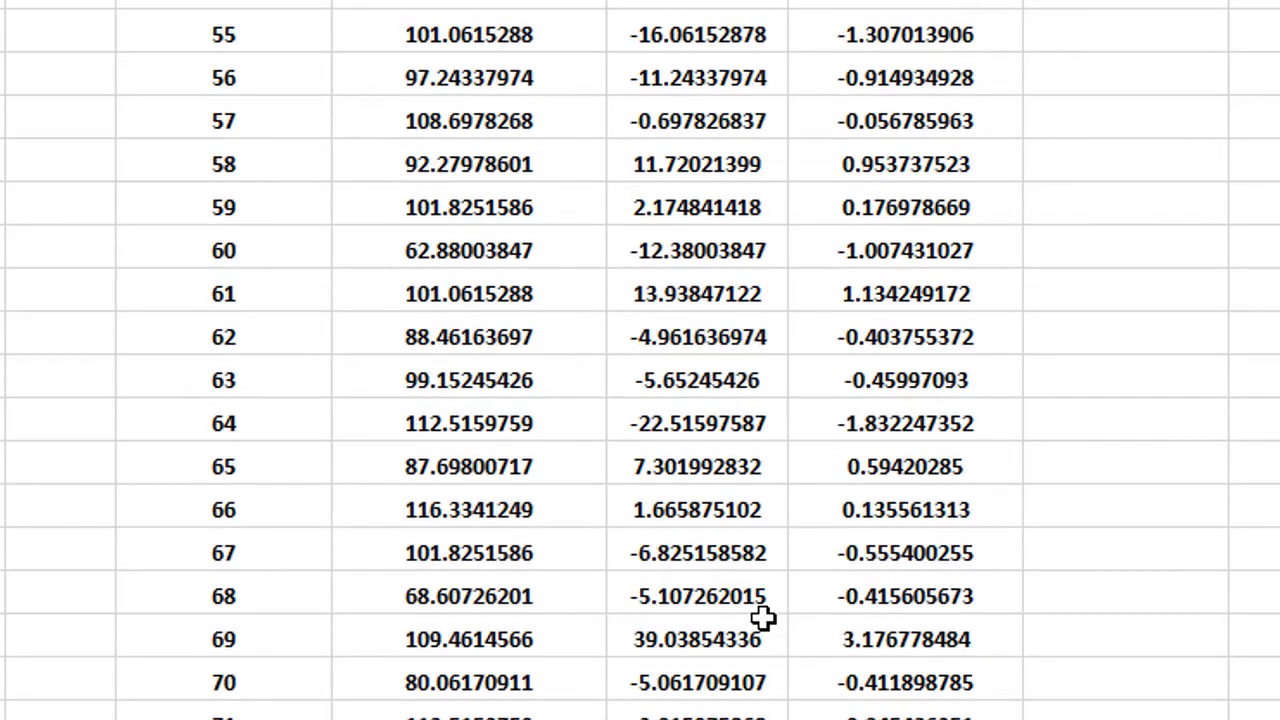
{"action": "scroll", "coordinate": [762, 618], "scroll_direction": "down", "scroll_amount": 20}
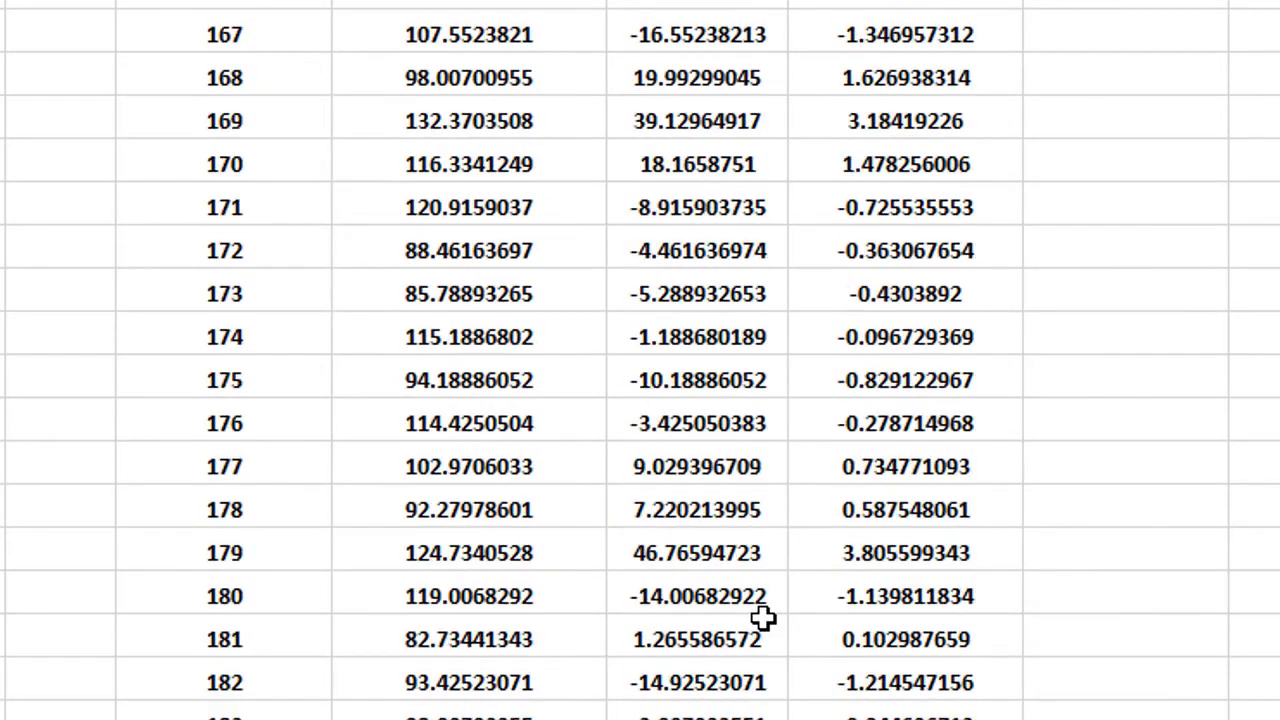
{"action": "scroll", "coordinate": [762, 618], "scroll_direction": "down", "scroll_amount": 16}
{"action": "scroll", "coordinate": [762, 618], "scroll_direction": "up", "scroll_amount": 6}
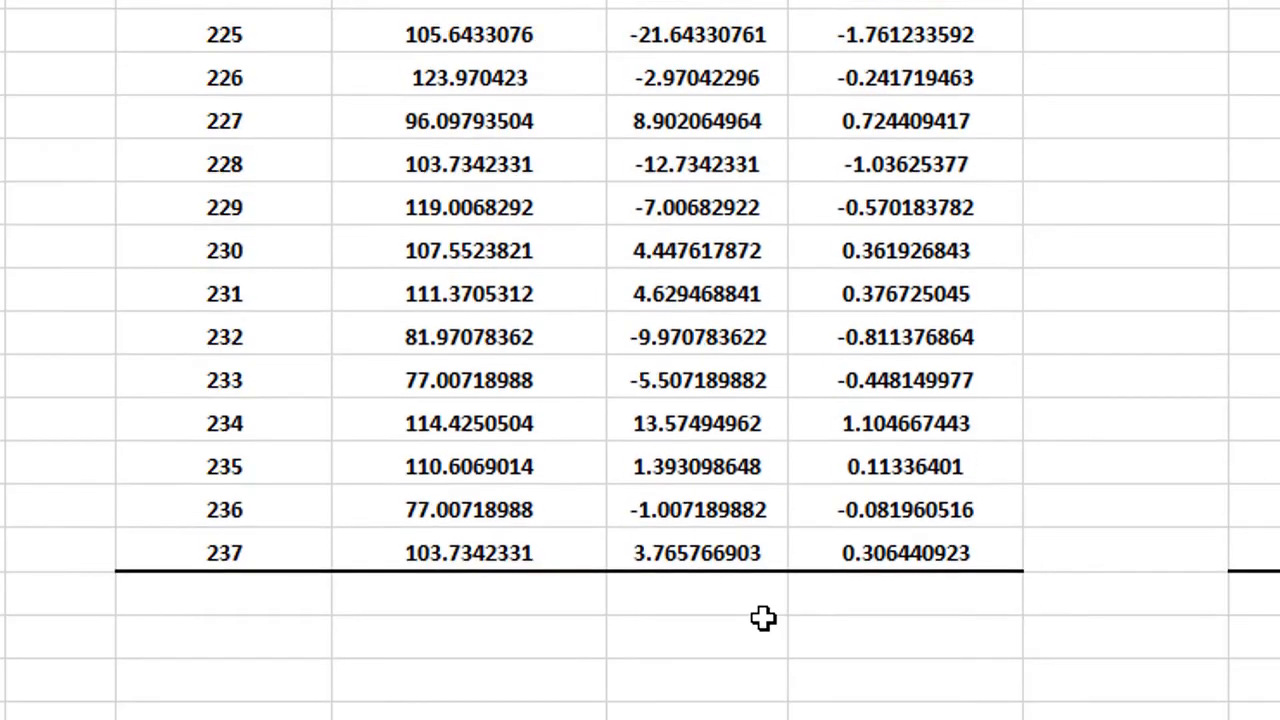
{"action": "left_click", "coordinate": [727, 631]}
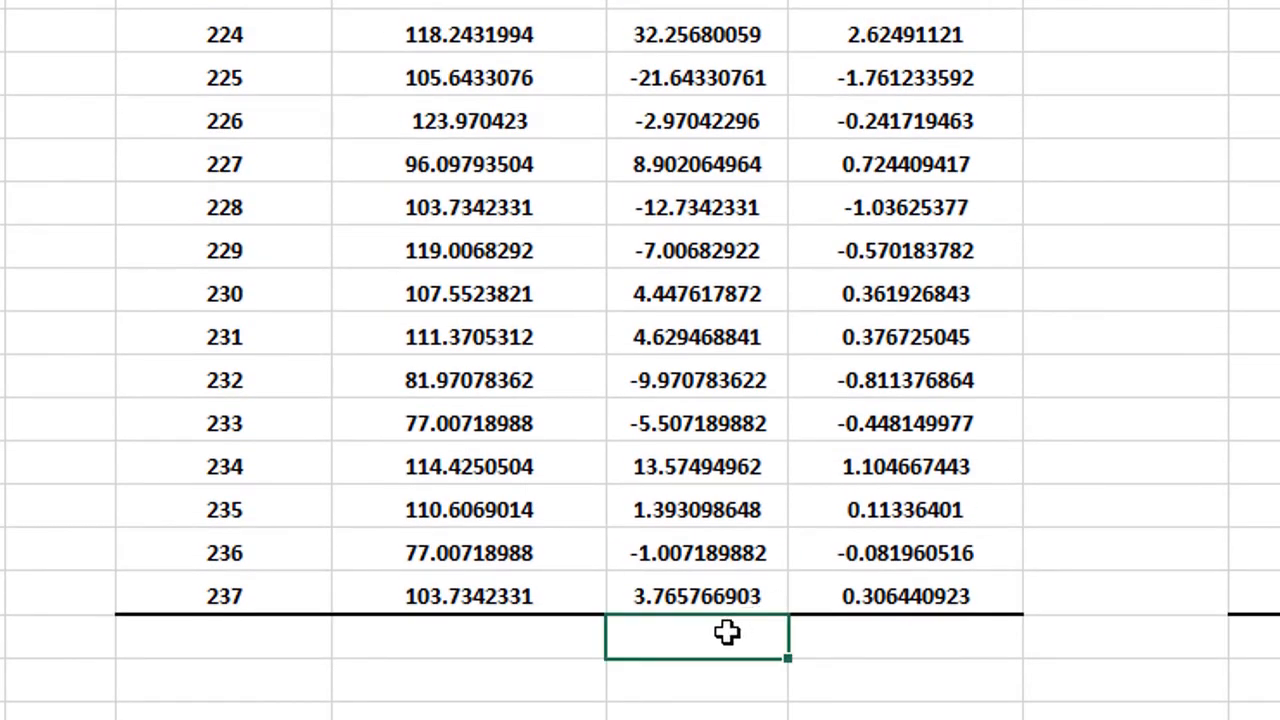
{"action": "scroll", "coordinate": [727, 631], "scroll_direction": "up", "scroll_amount": 6}
{"action": "scroll", "coordinate": [727, 631], "scroll_direction": "down", "scroll_amount": 7}
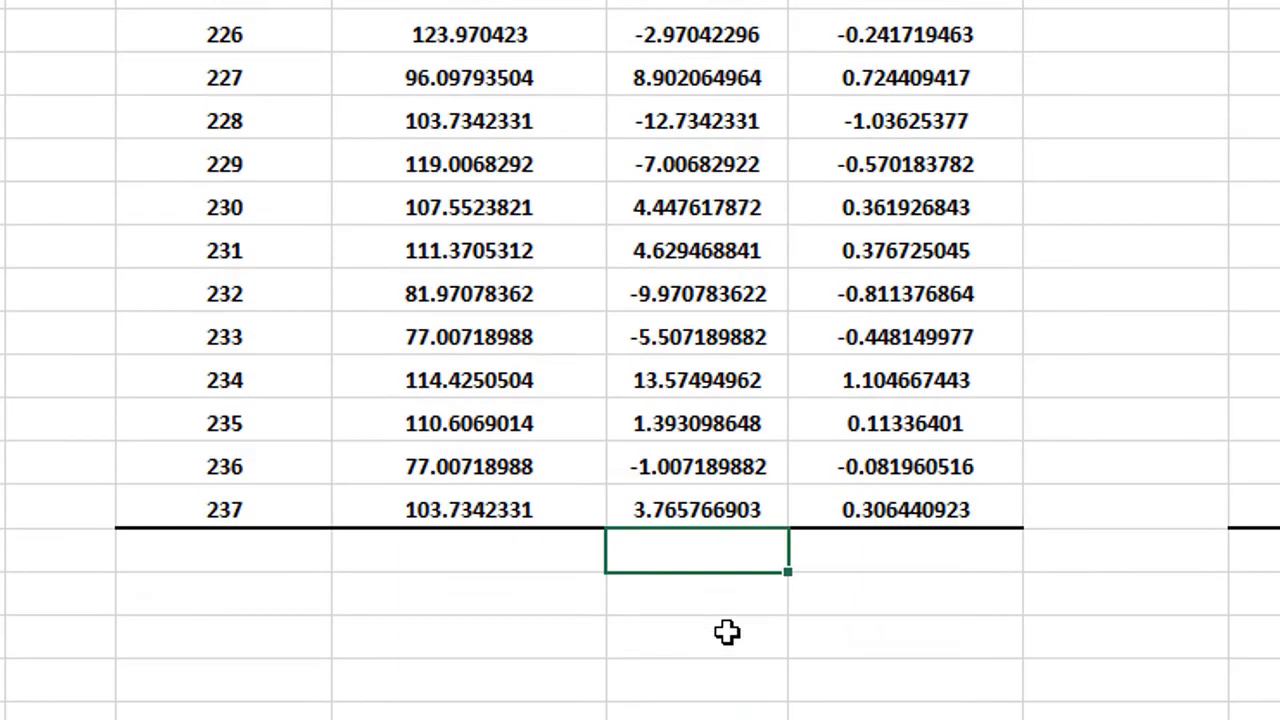
{"action": "type", "text": "=st"}
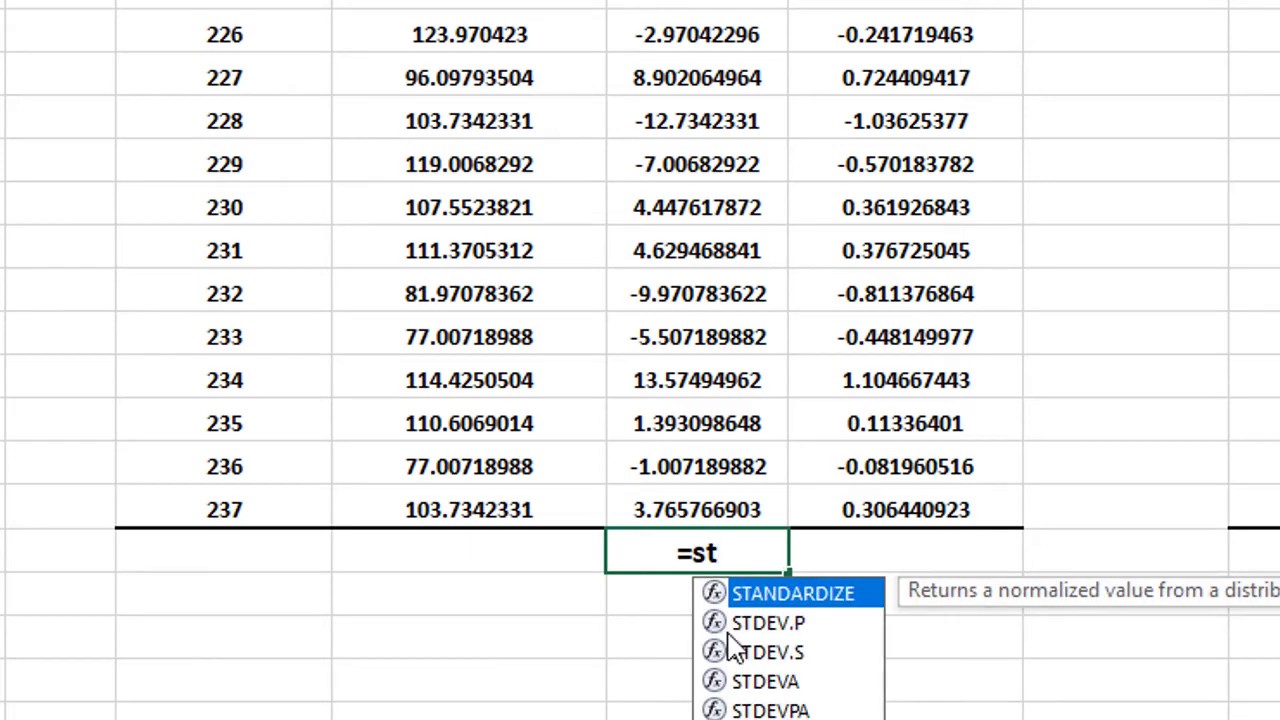
{"action": "type", "text": "de"}
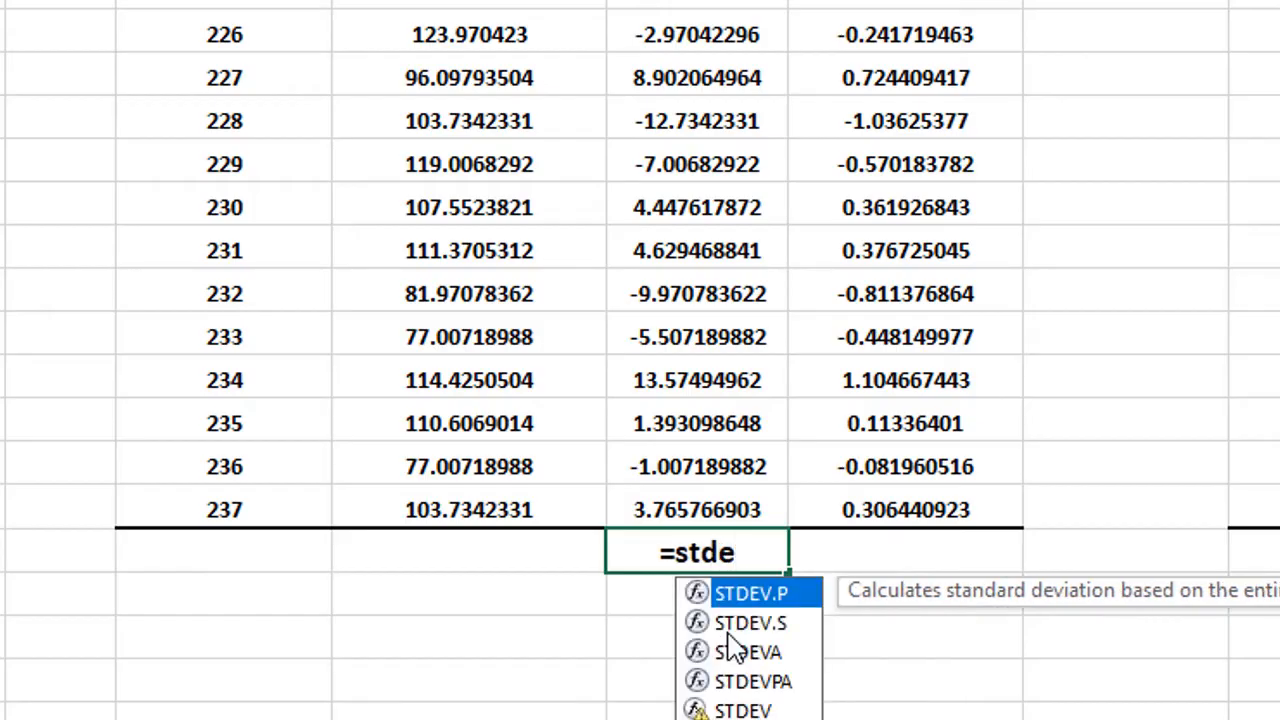
{"action": "double_click", "coordinate": [776, 652]}
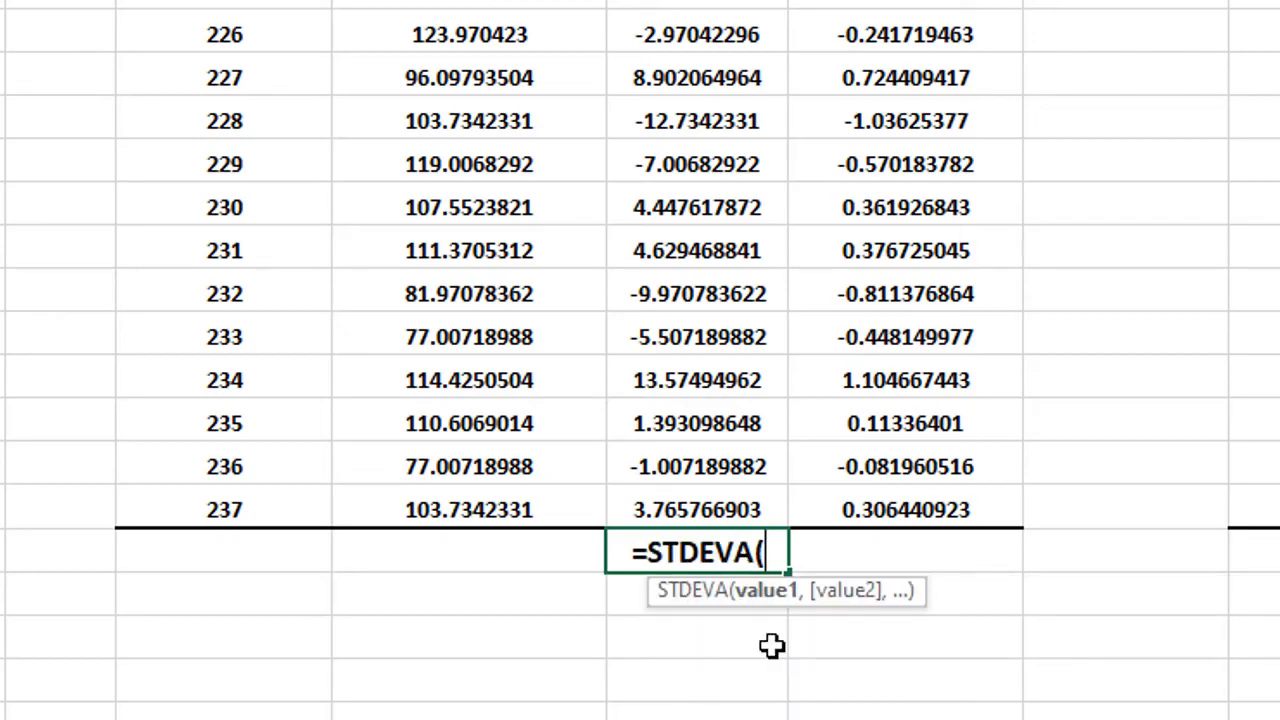
{"action": "key", "text": "BackSpace"}
{"action": "key", "text": "BackSpace"}
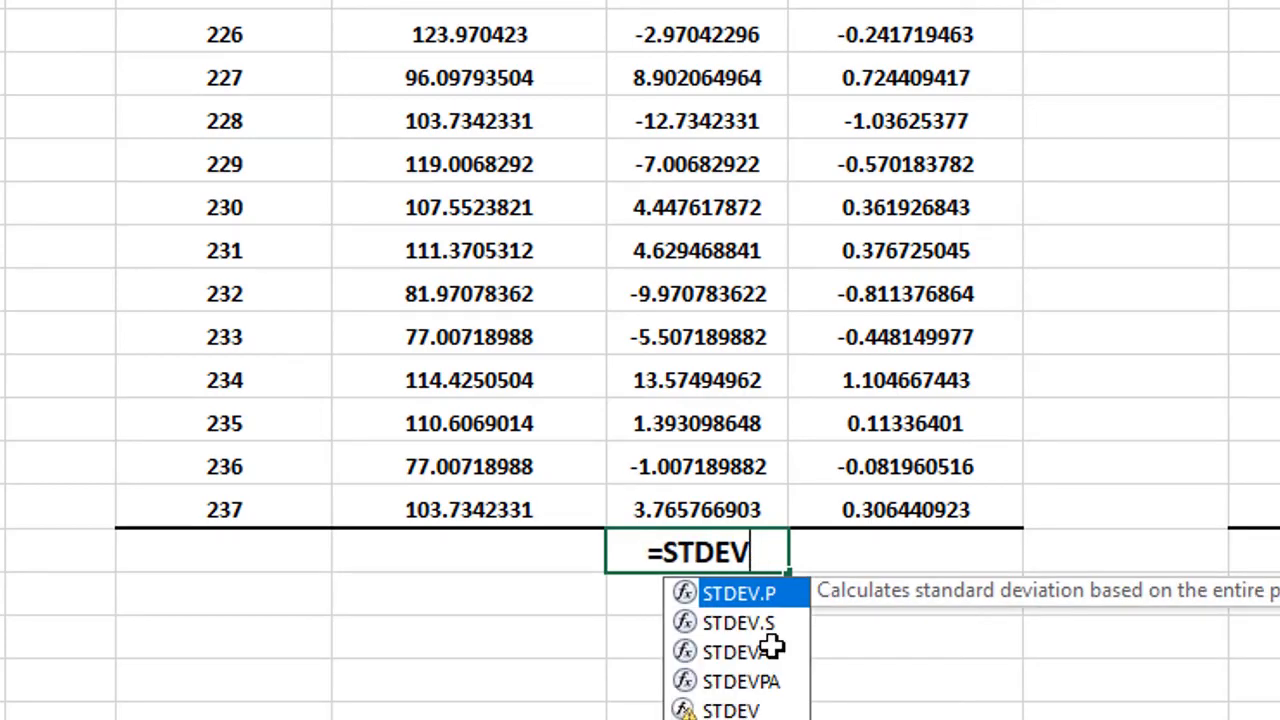
{"action": "double_click", "coordinate": [753, 710]}
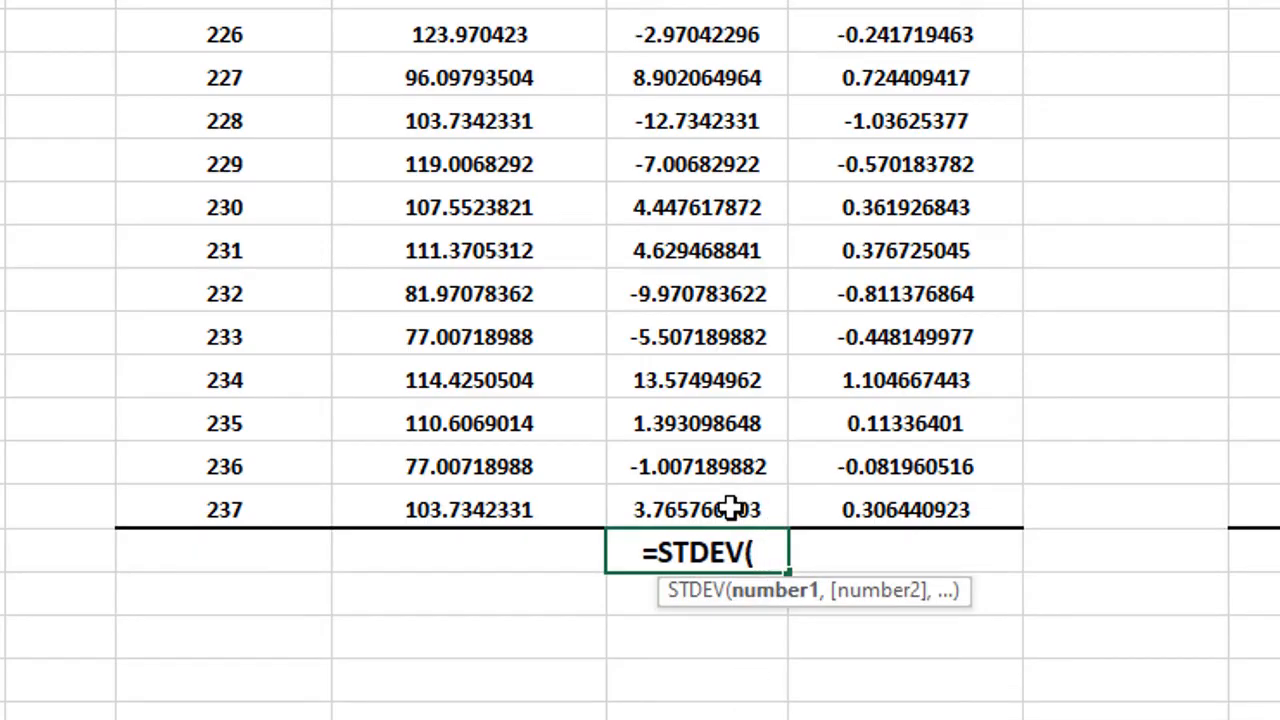
{"action": "left_click_drag", "start_coordinate": [731, 507], "coordinate": [682, 82]}
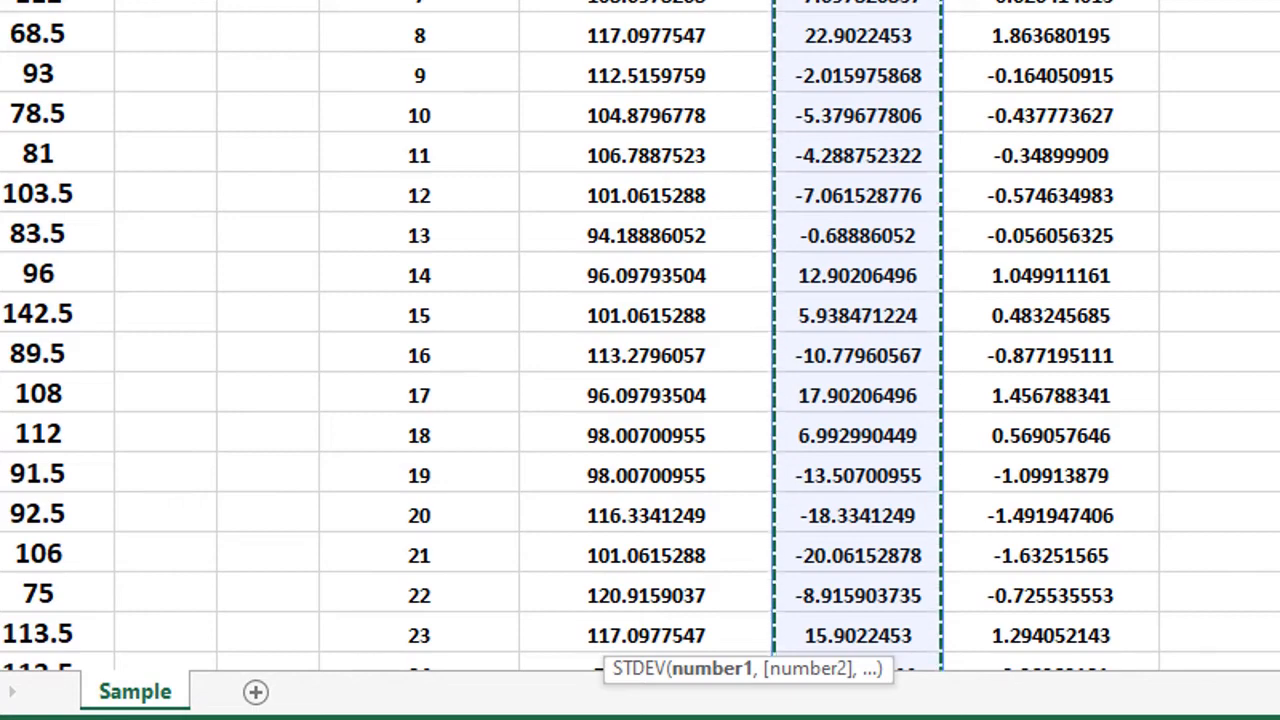
{"action": "key", "text": "Return"}
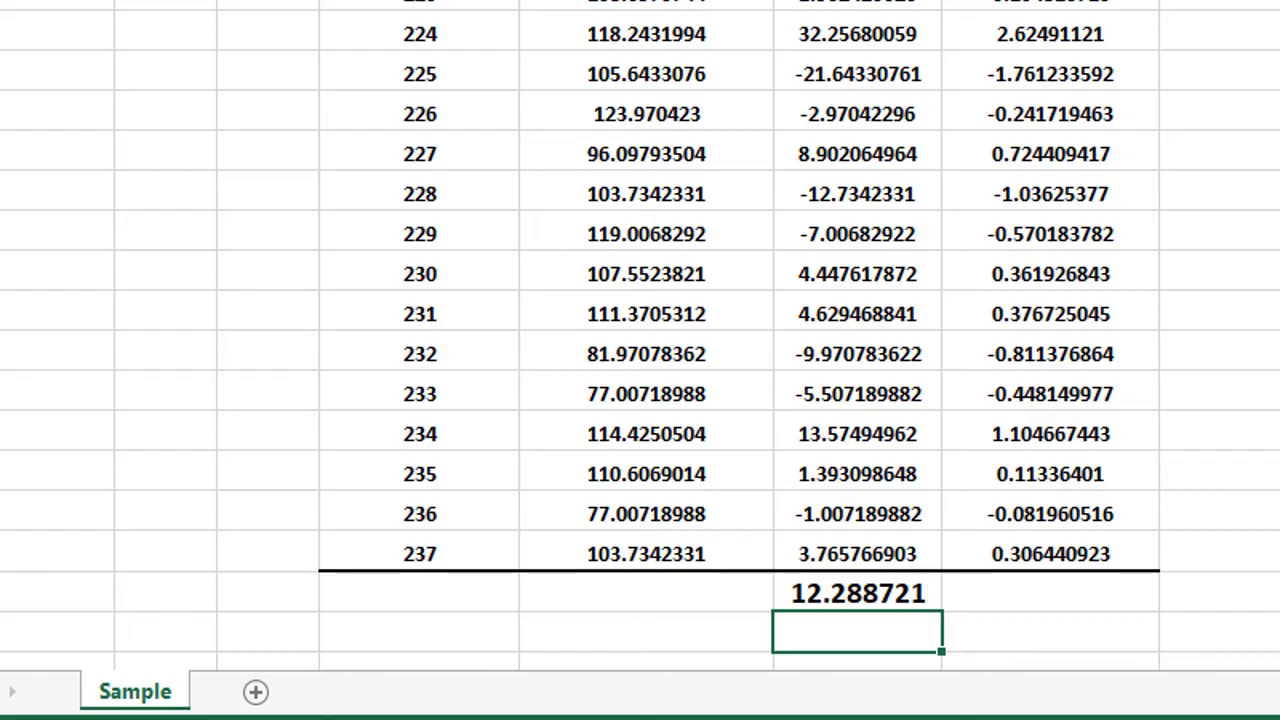
Step: Enter the formula =I25/12.28 in the empty cell beside observation 1's standard residual
{"action": "scroll", "coordinate": [640, 340], "scroll_direction": "up", "scroll_amount": 20}
{"action": "scroll", "coordinate": [640, 340], "scroll_direction": "up", "scroll_amount": 20}
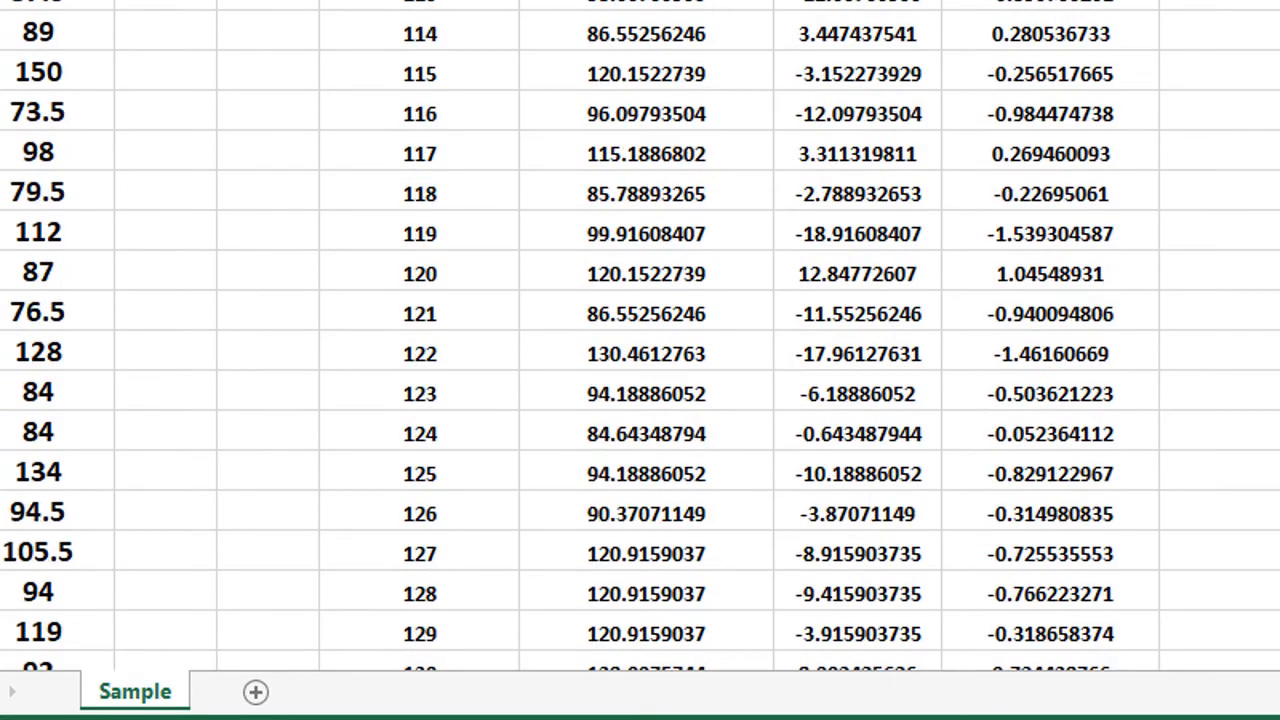
{"action": "scroll", "coordinate": [640, 340], "scroll_direction": "up", "scroll_amount": 20}
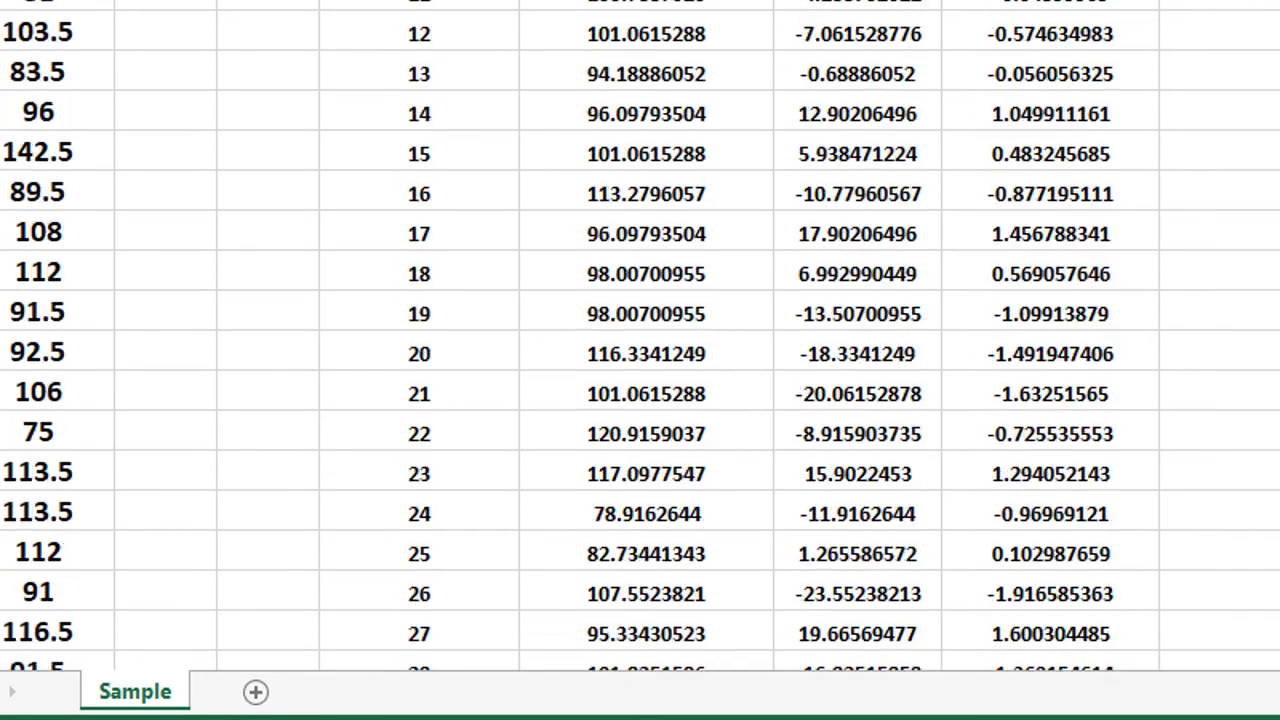
{"action": "scroll", "coordinate": [640, 340], "scroll_direction": "down", "scroll_amount": 5}
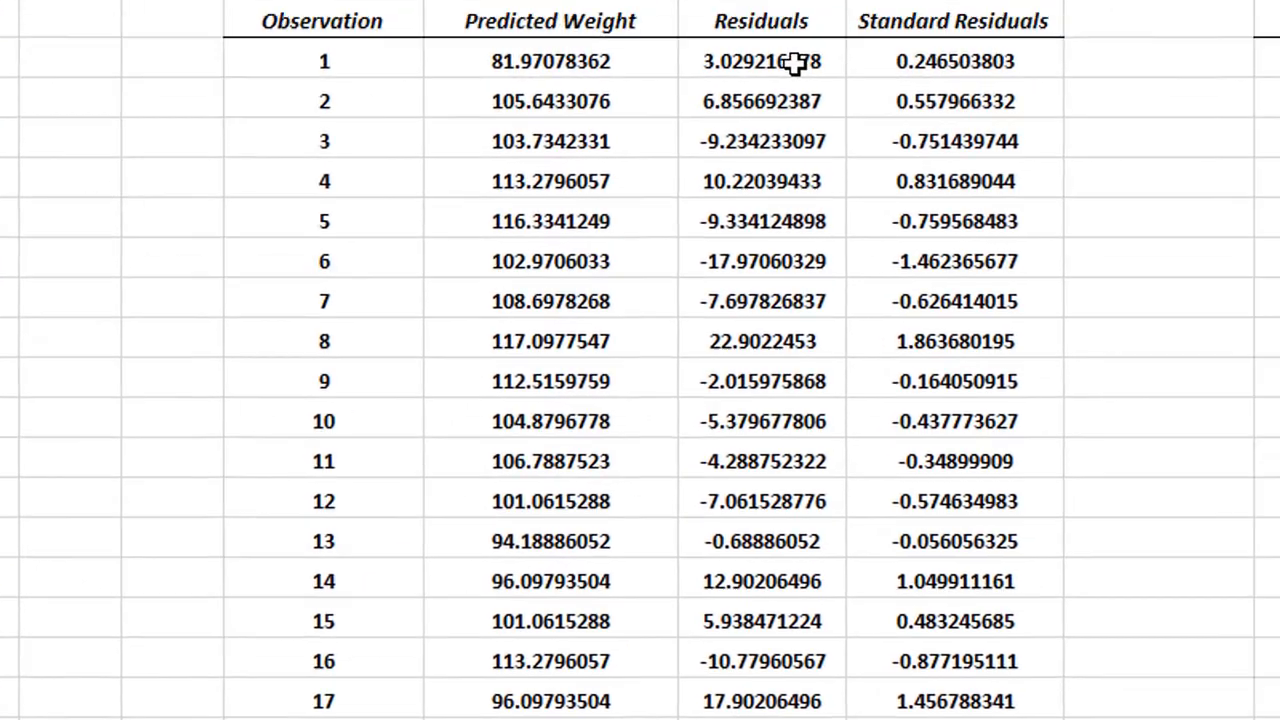
{"action": "left_click", "coordinate": [794, 63]}
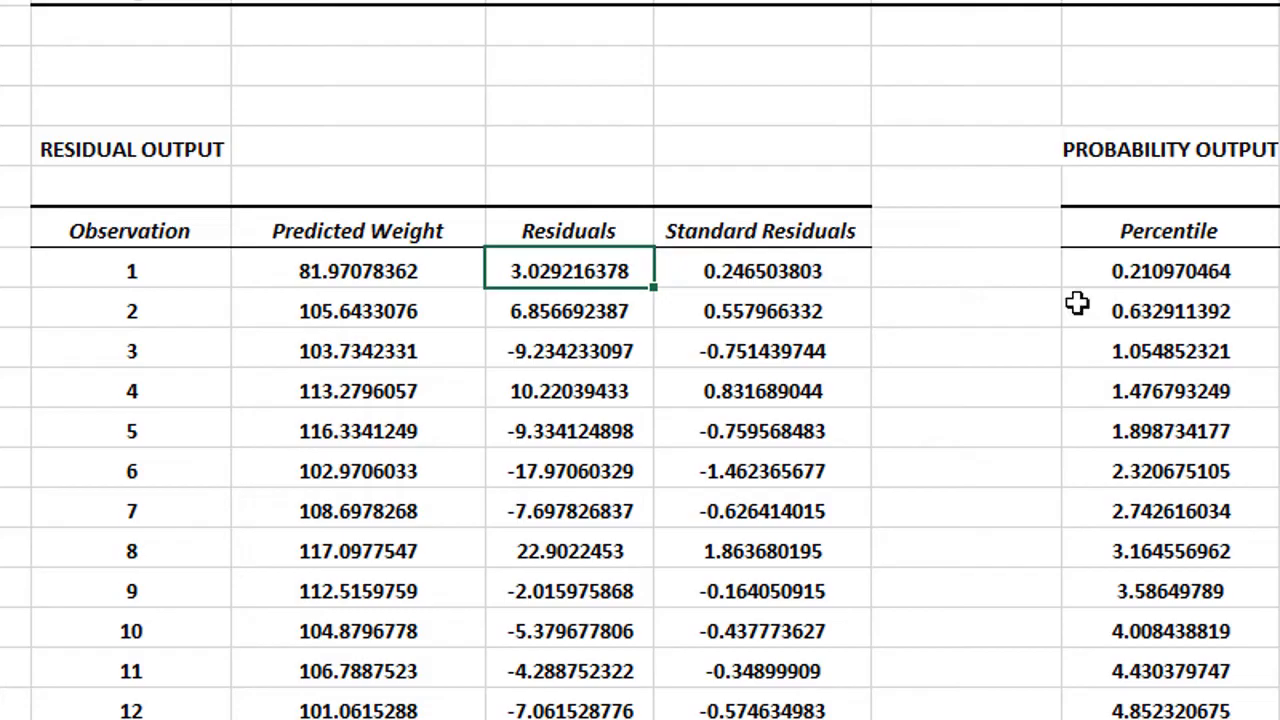
{"action": "left_click", "coordinate": [945, 274]}
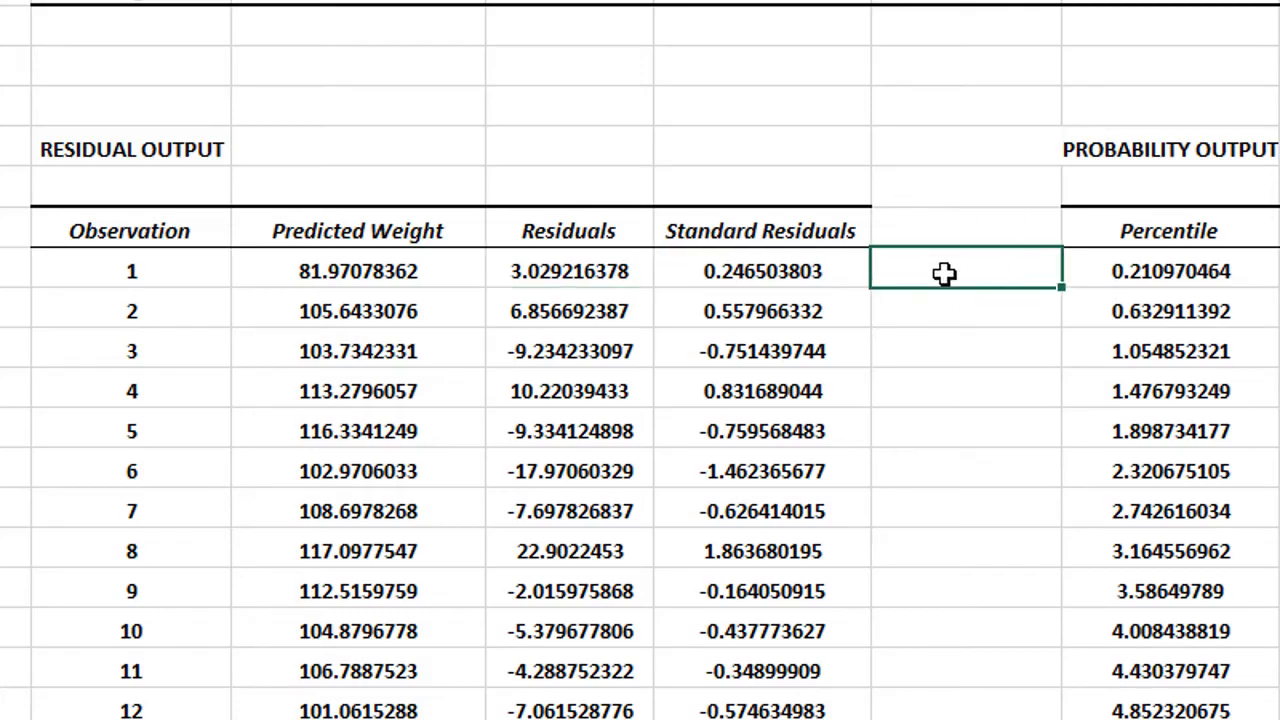
{"action": "type", "text": "="}
{"action": "left_click", "coordinate": [614, 274]}
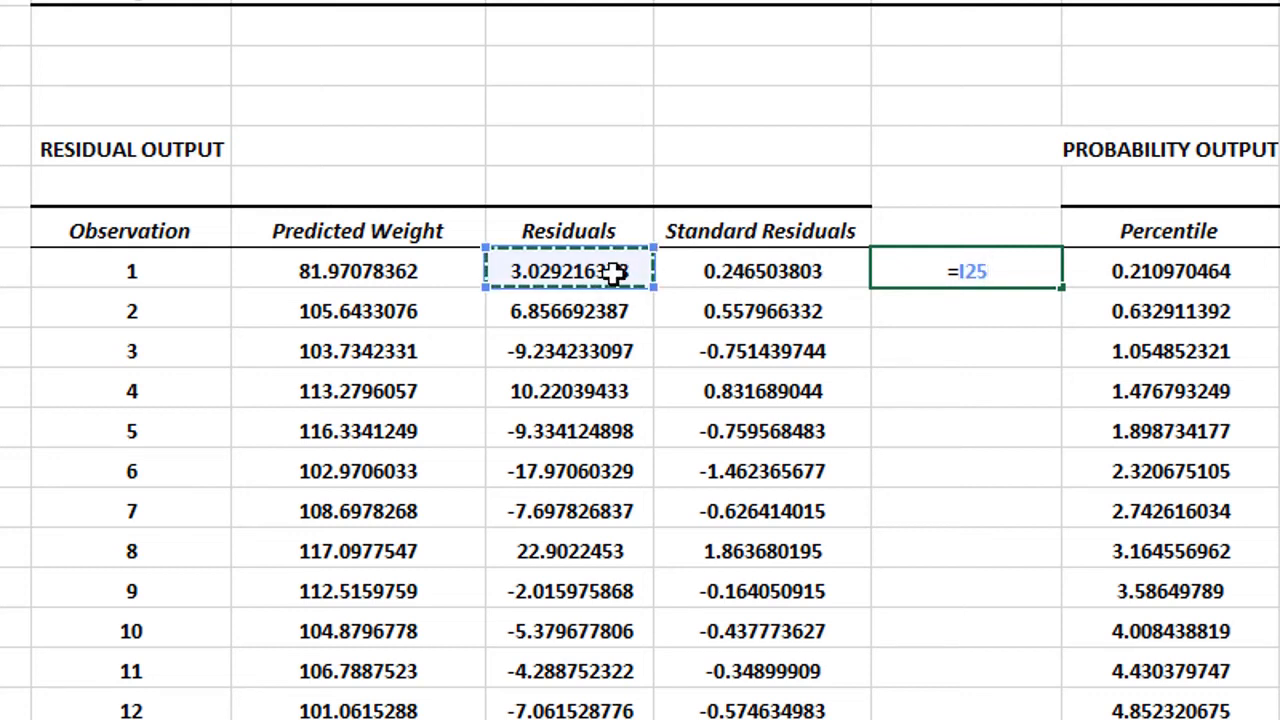
{"action": "type", "text": "/"}
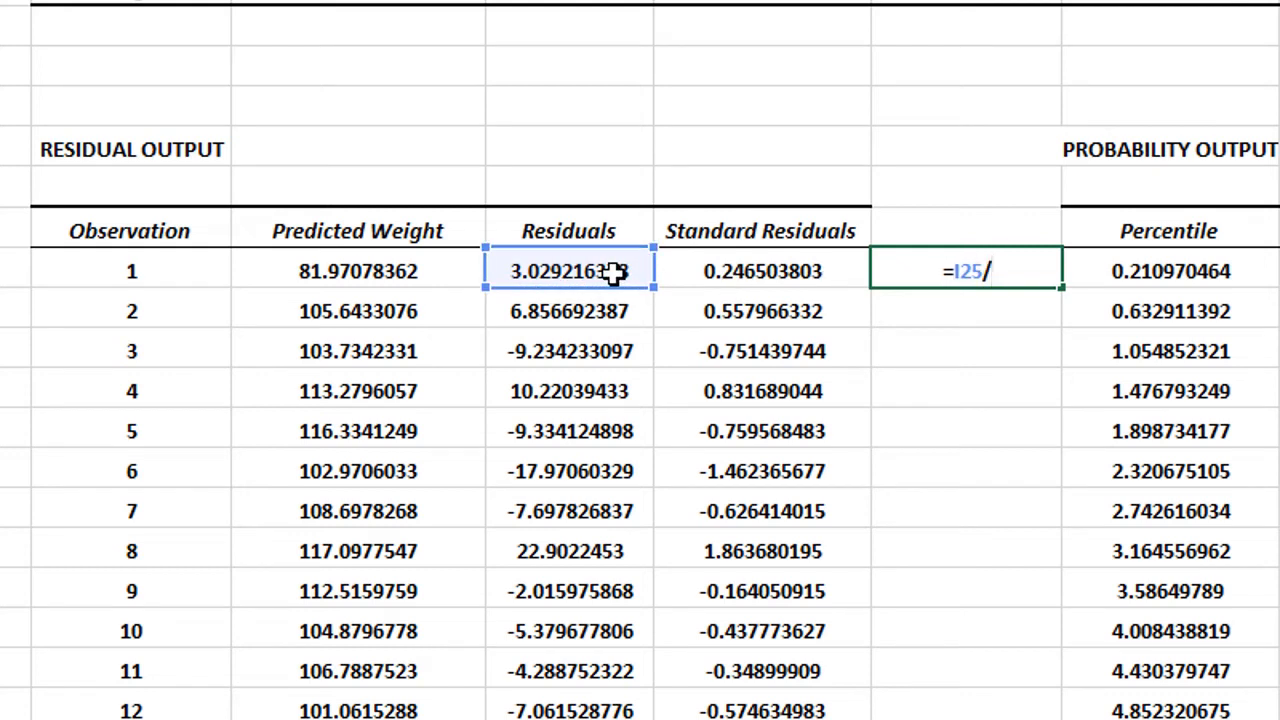
{"action": "type", "text": "12"}
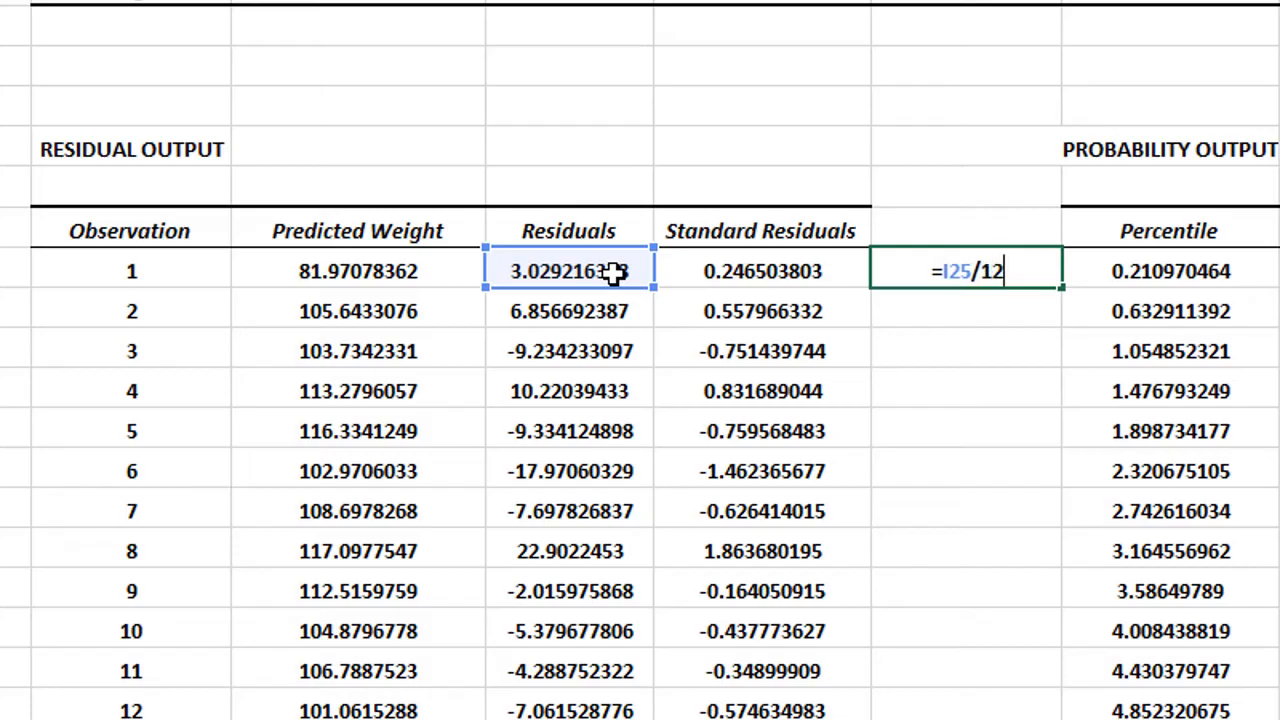
{"action": "type", "text": ".2"}
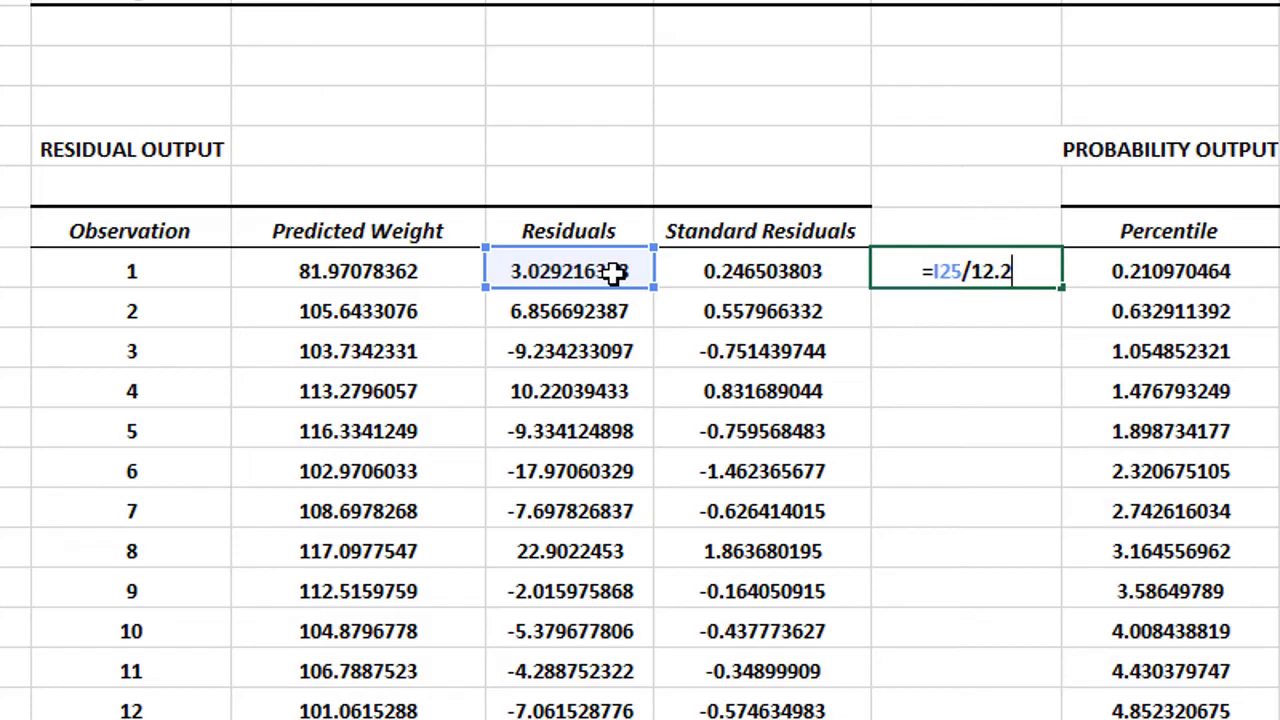
{"action": "type", "text": "8"}
{"action": "key", "text": "Return"}
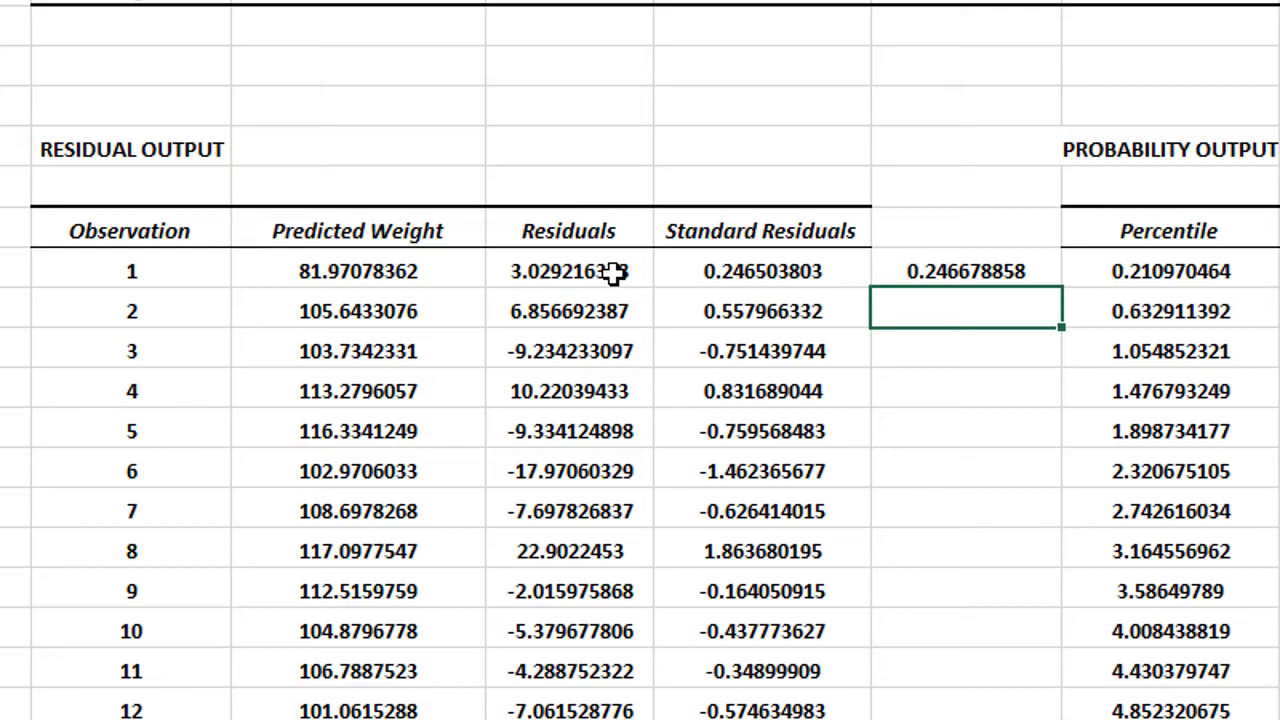
Step: Compare the check value with observation 1's standard residual and clear the check formula from its cell
{"action": "left_click", "coordinate": [980, 271]}
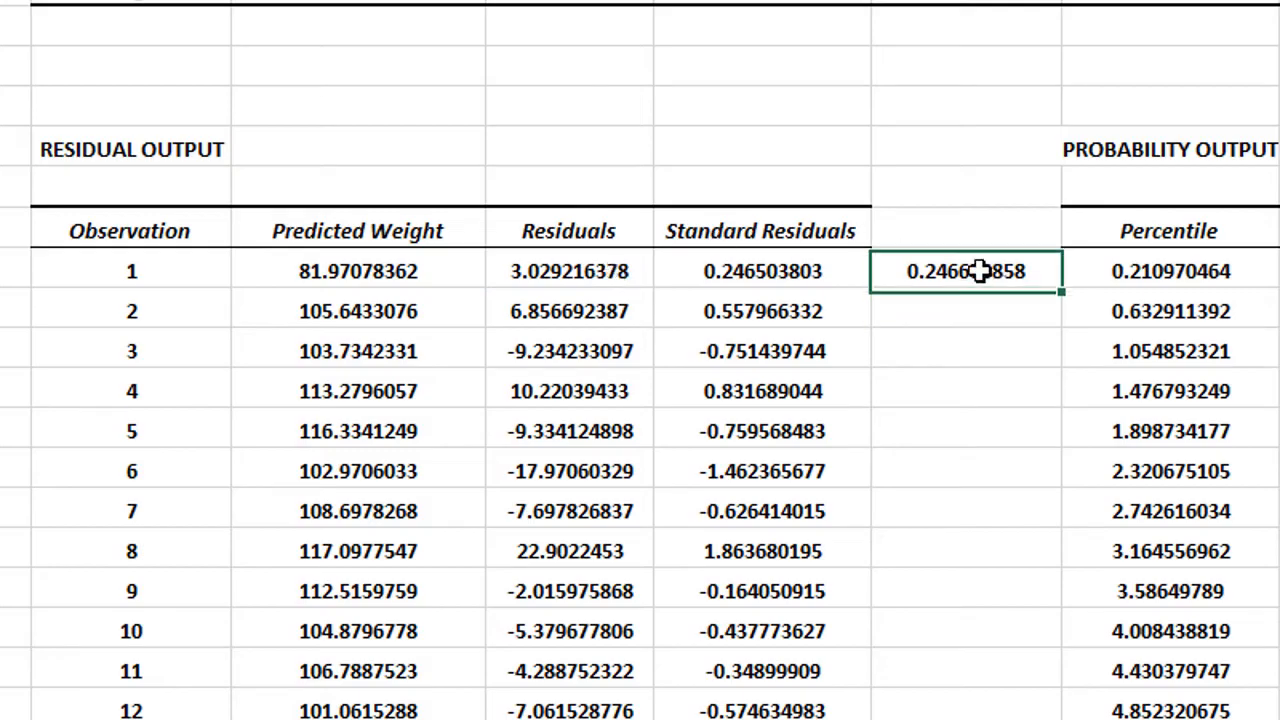
{"action": "left_click", "coordinate": [771, 273]}
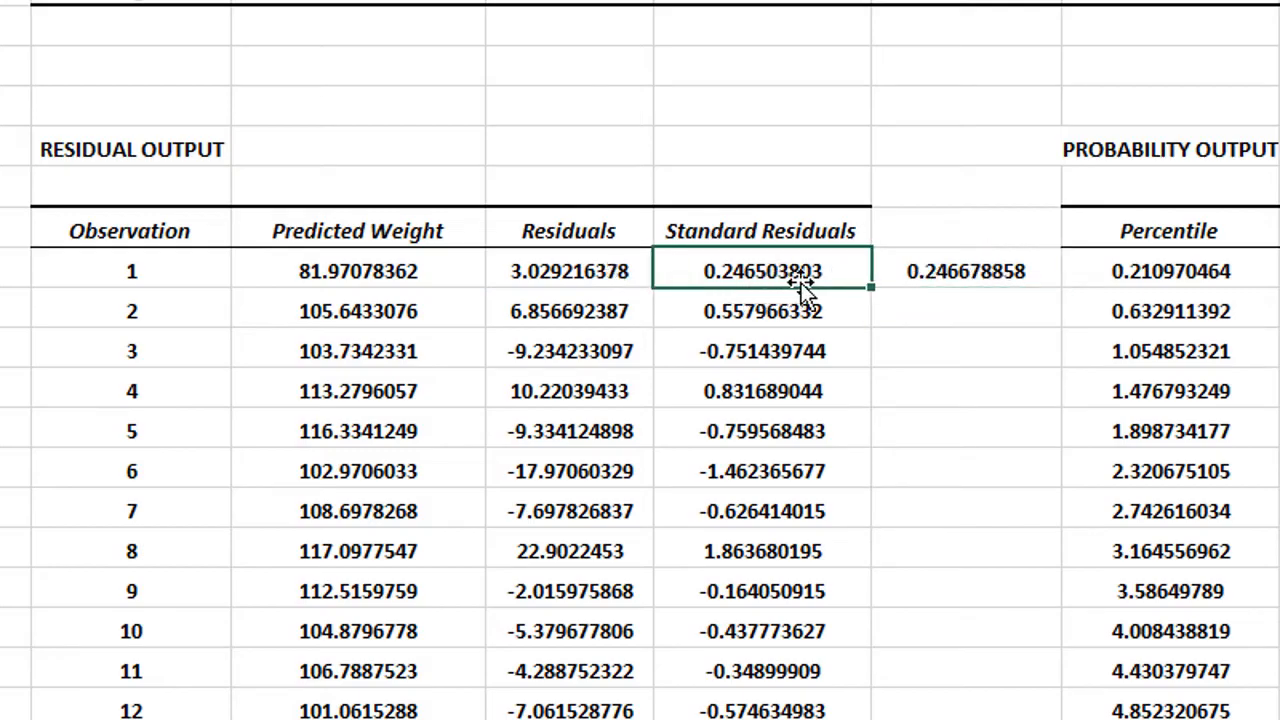
{"action": "left_click", "coordinate": [978, 280]}
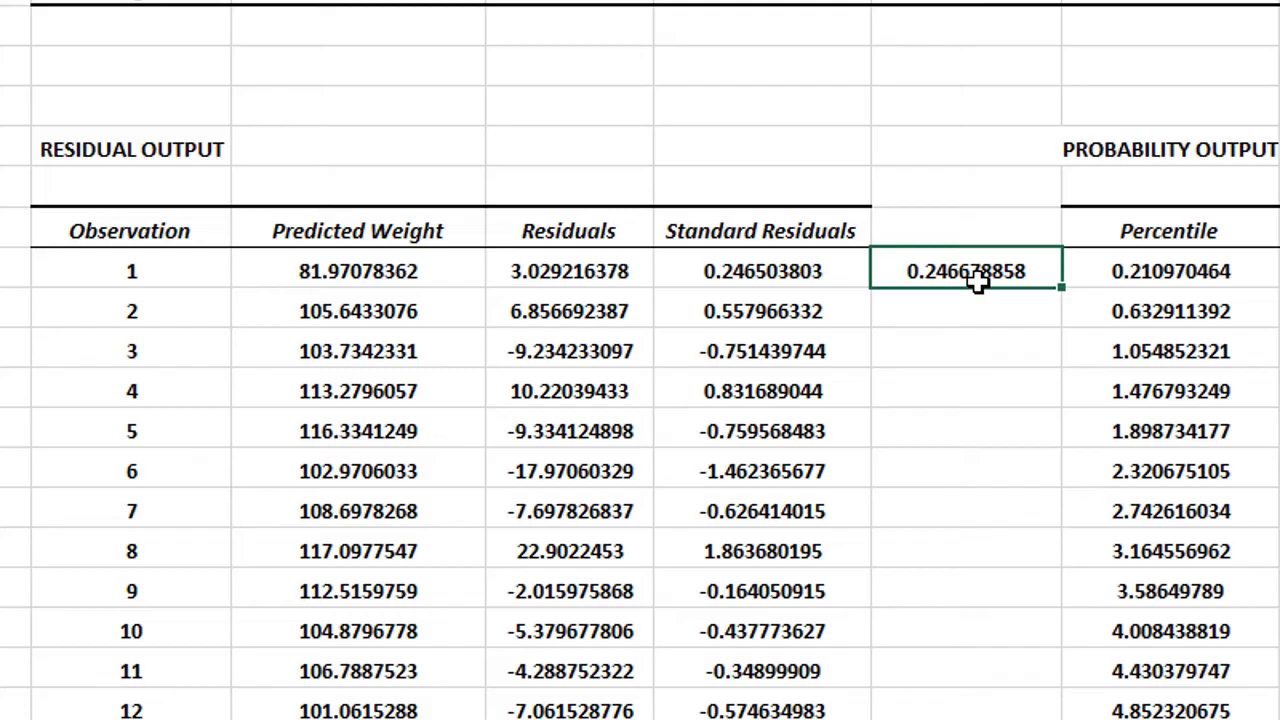
{"action": "double_click", "coordinate": [978, 282]}
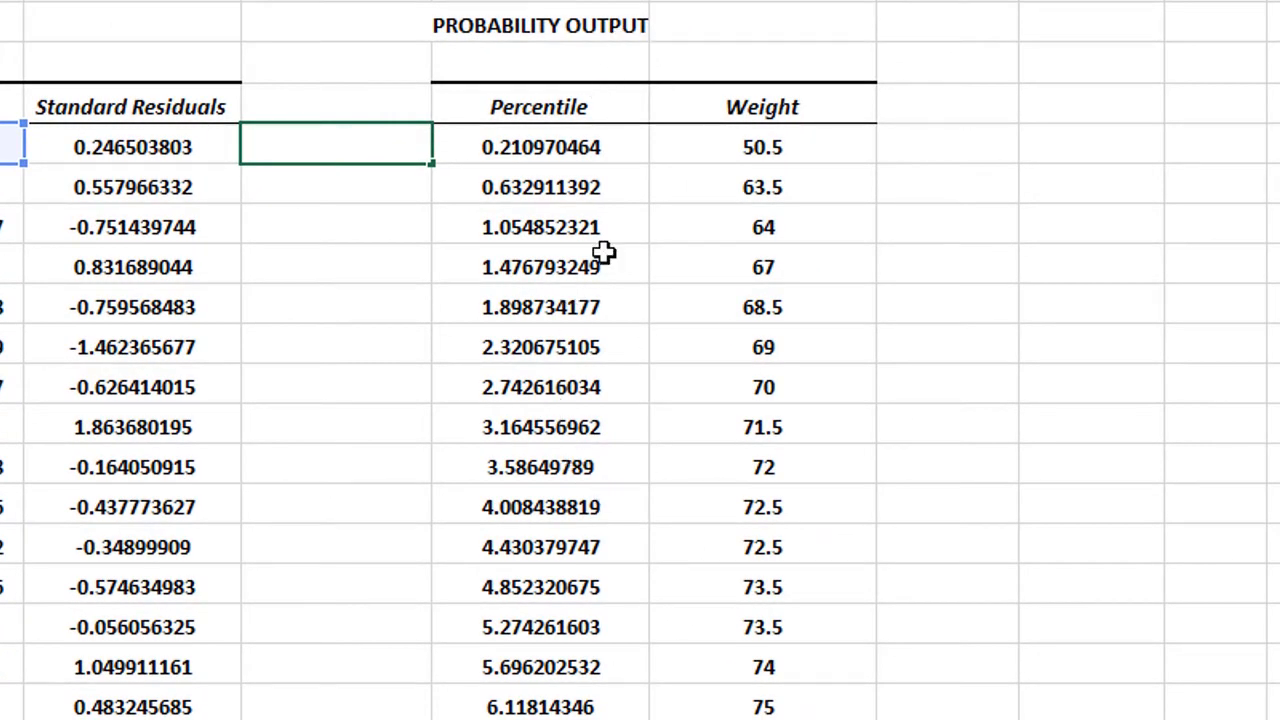
{"action": "left_click", "coordinate": [750, 38]}
Step: Review the regression summary, ANOVA and coefficients tables, ending on the Height coefficient
{"action": "scroll", "coordinate": [750, 38], "scroll_direction": "up", "scroll_amount": 4}
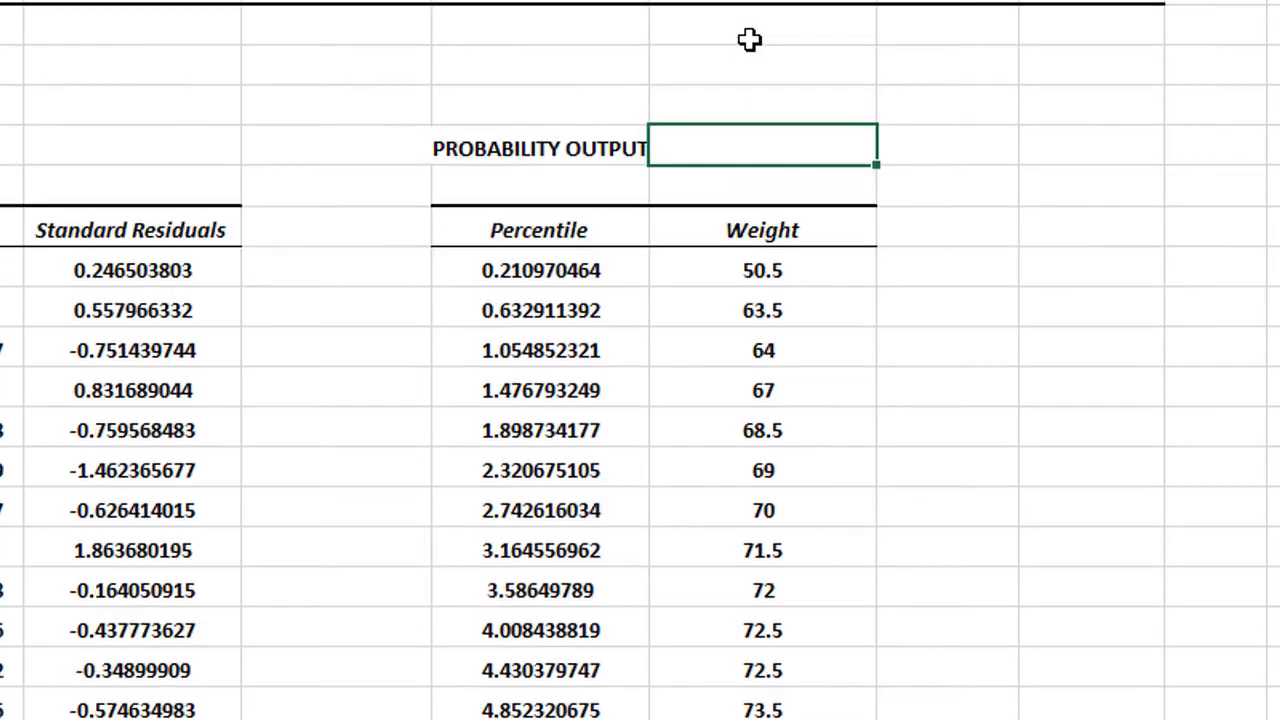
{"action": "scroll", "coordinate": [750, 38], "scroll_direction": "down", "scroll_amount": 2}
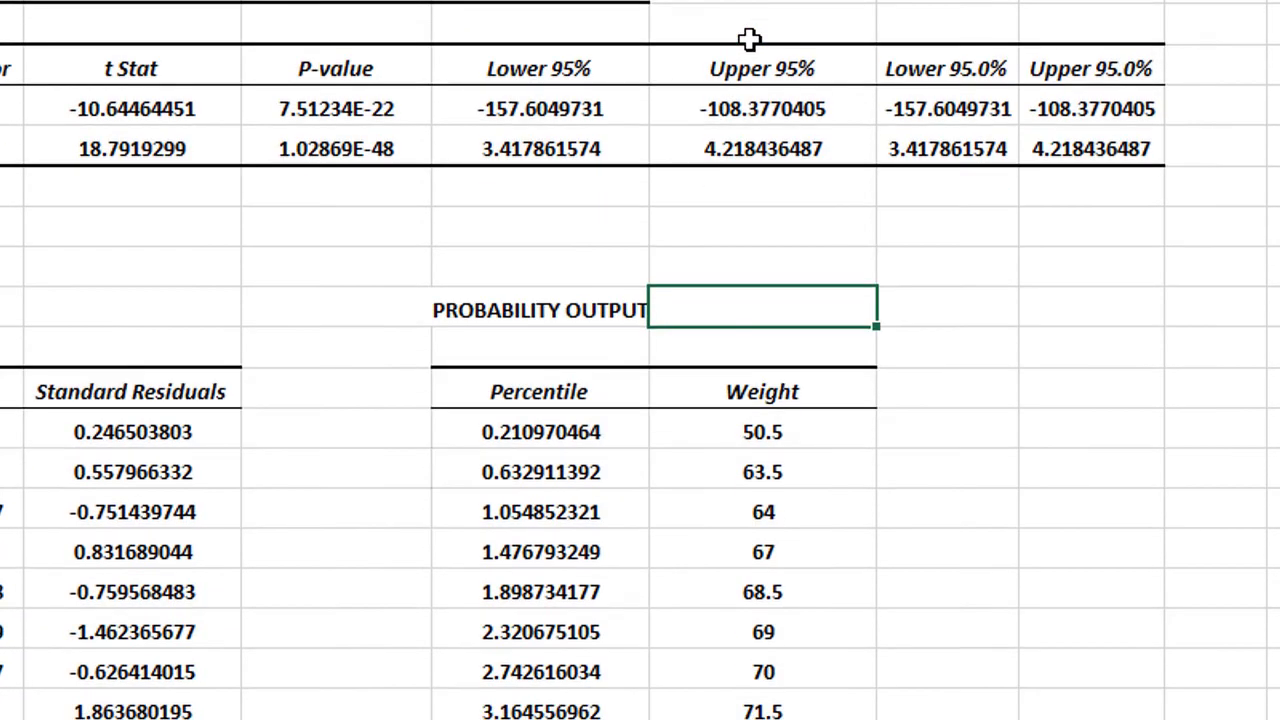
{"action": "scroll", "coordinate": [749, 37], "scroll_direction": "up", "scroll_amount": 3}
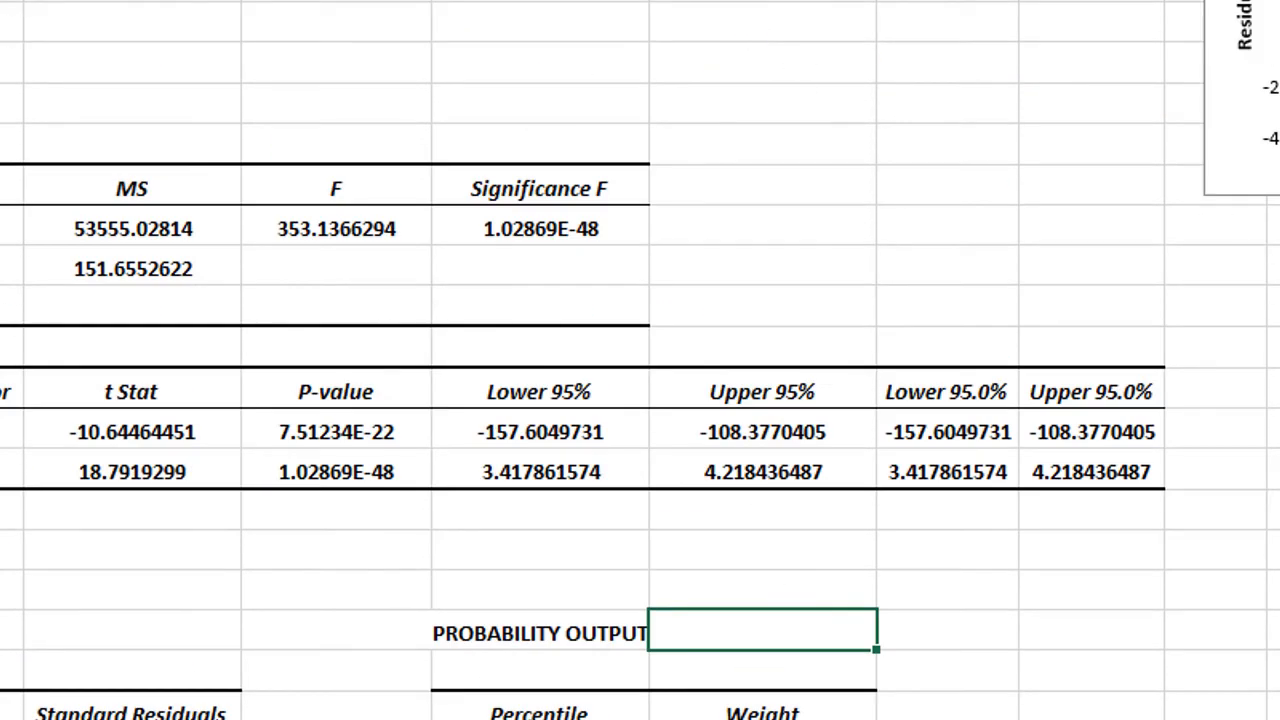
{"action": "left_click_drag", "start_coordinate": [1032, 660], "coordinate": [930, 650]}
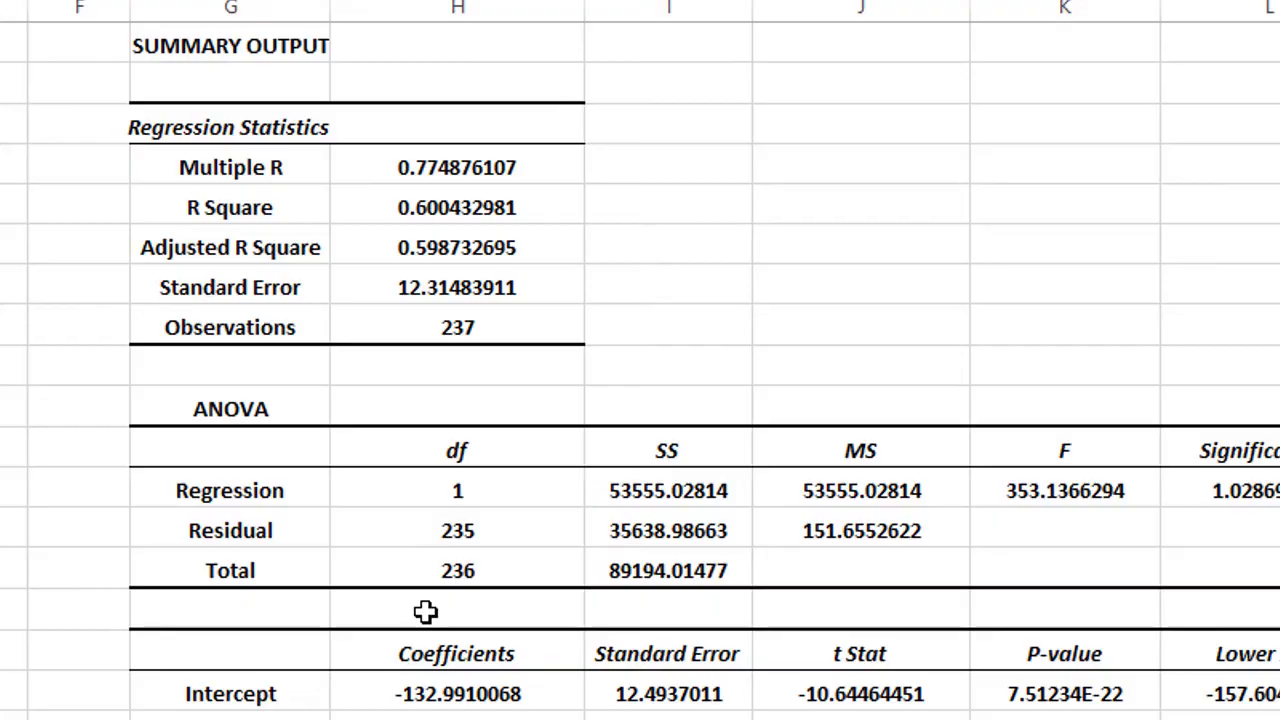
{"action": "scroll", "coordinate": [426, 612], "scroll_direction": "down", "scroll_amount": 3}
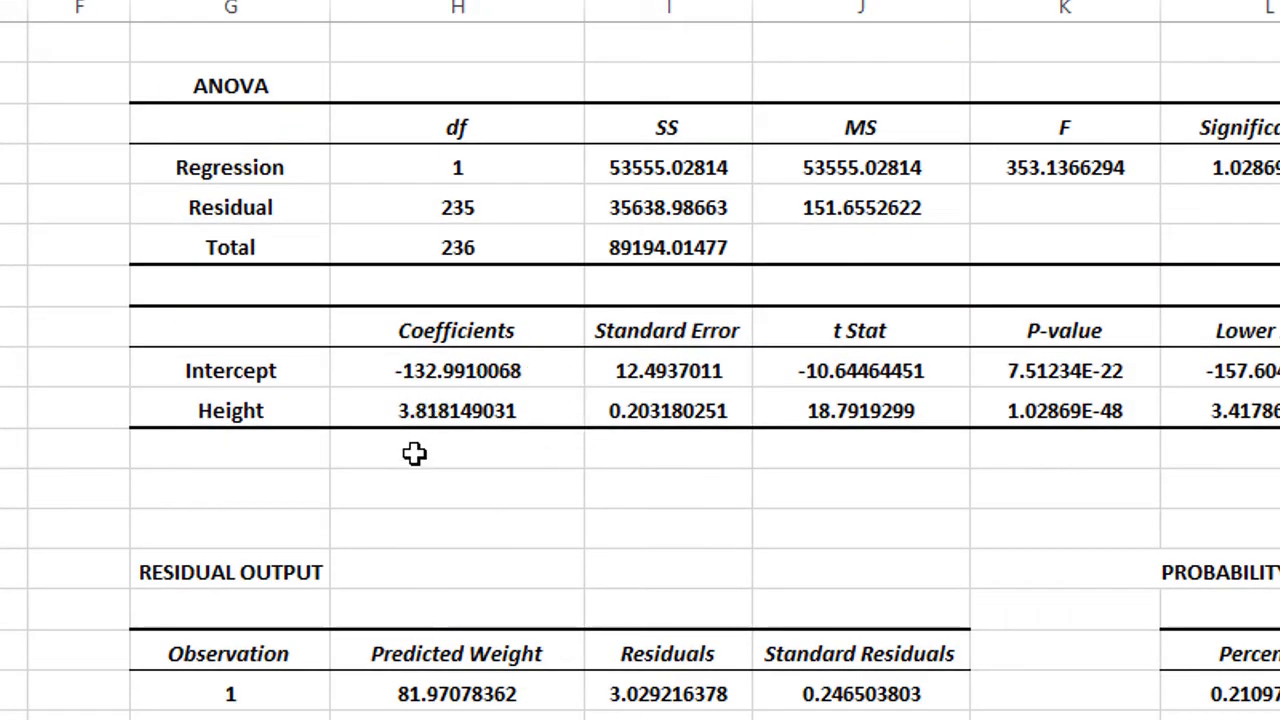
{"action": "left_click", "coordinate": [500, 411]}
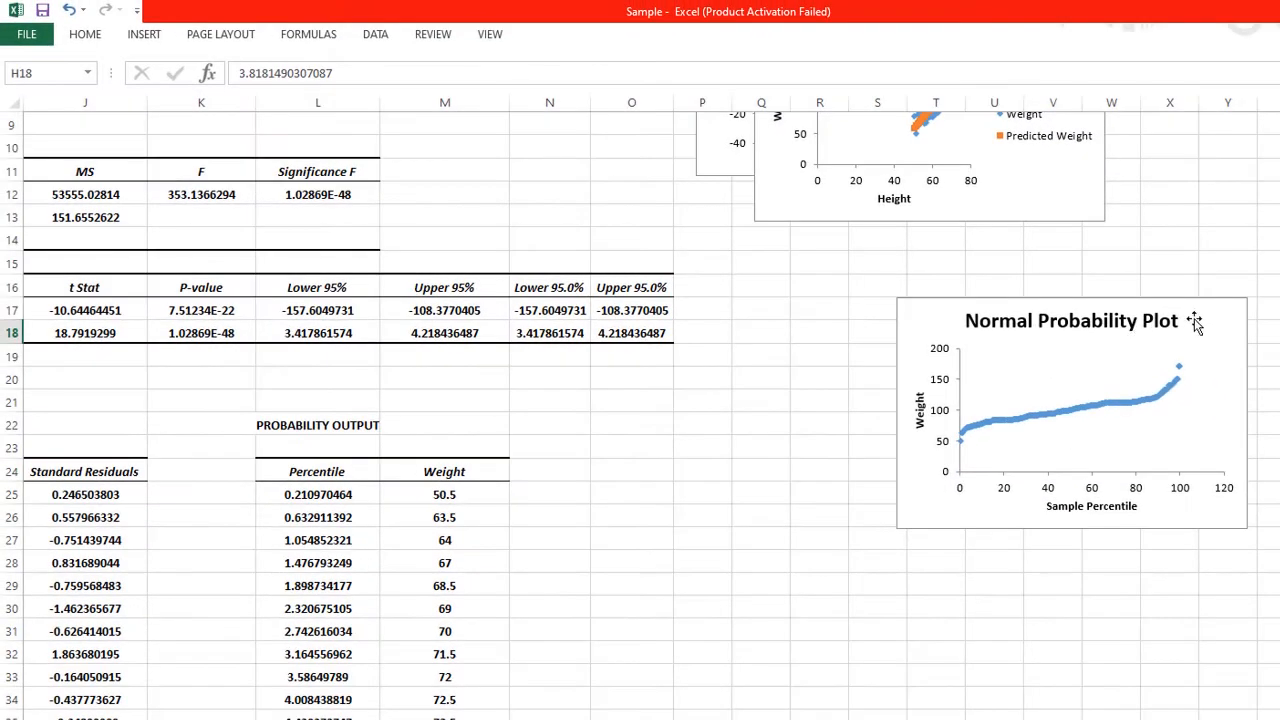
Step: Move the Normal Probability Plot down so it starts level with the probability output heading, and enlarge it
{"action": "left_click_drag", "start_coordinate": [1194, 322], "coordinate": [1135, 436]}
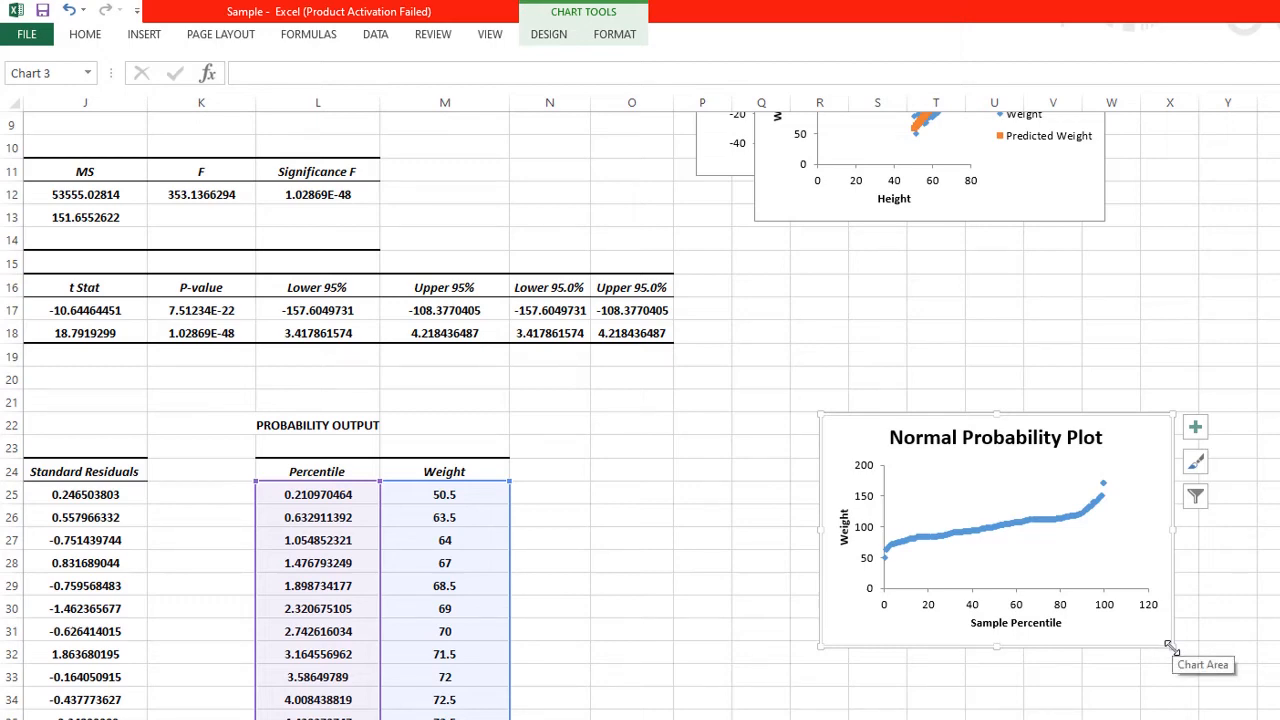
{"action": "left_click_drag", "start_coordinate": [1170, 645], "coordinate": [1245, 688]}
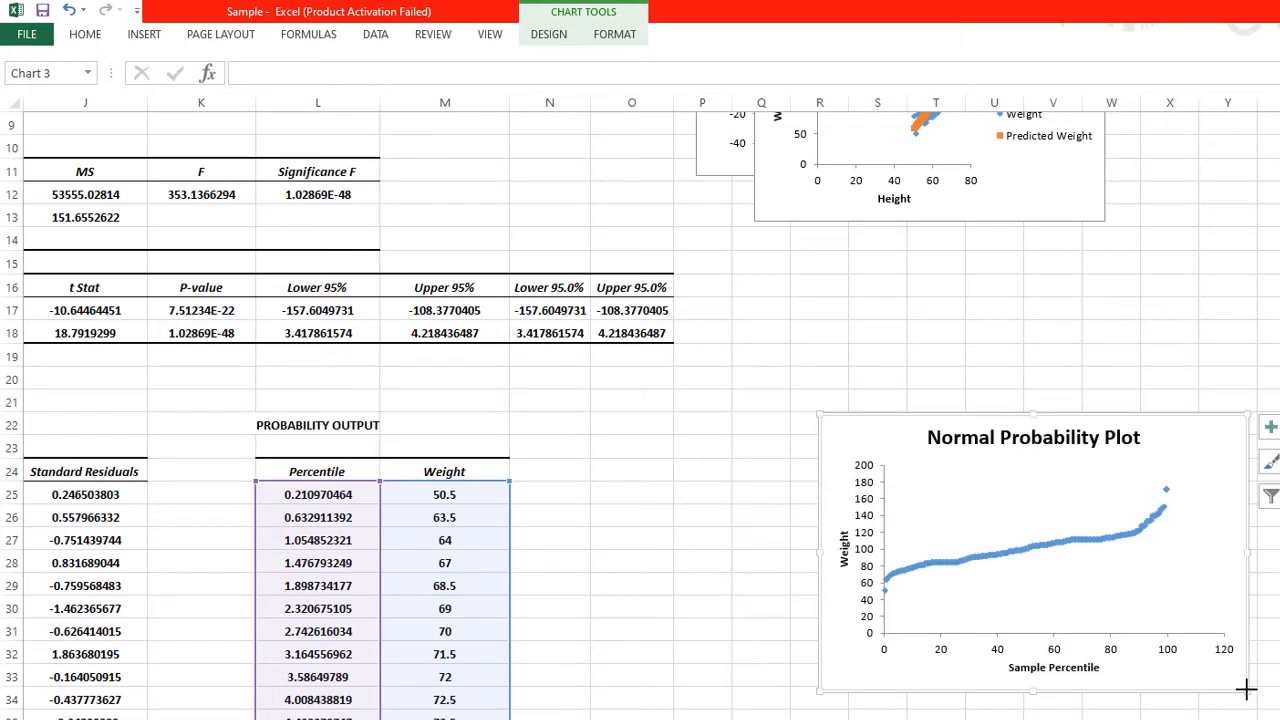
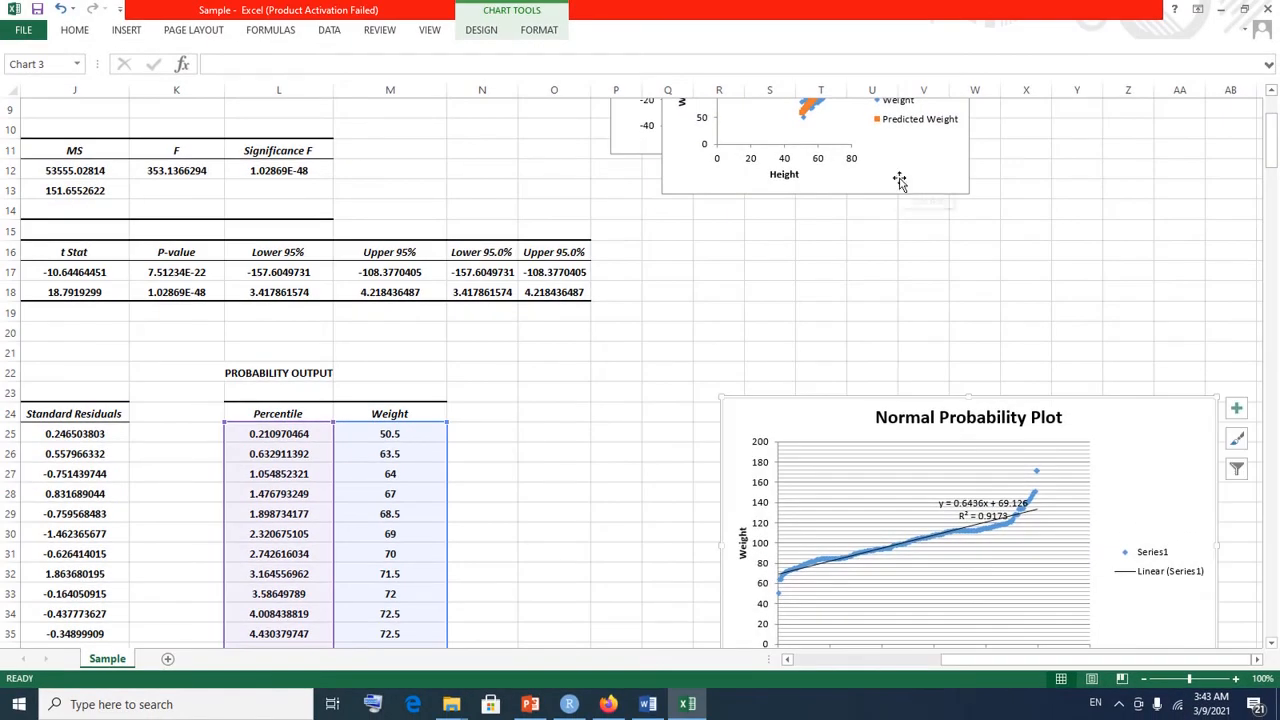
Step: Separate the overlapping charts by moving the Height Line Fit Plot and the Normal Probability Plot further down the sheet
{"action": "mouse_move", "coordinate": [899, 180]}
{"action": "left_mouse_down"}
{"action": "mouse_move", "coordinate": [897, 283]}
{"action": "mouse_move", "coordinate": [949, 340]}
{"action": "left_mouse_up"}
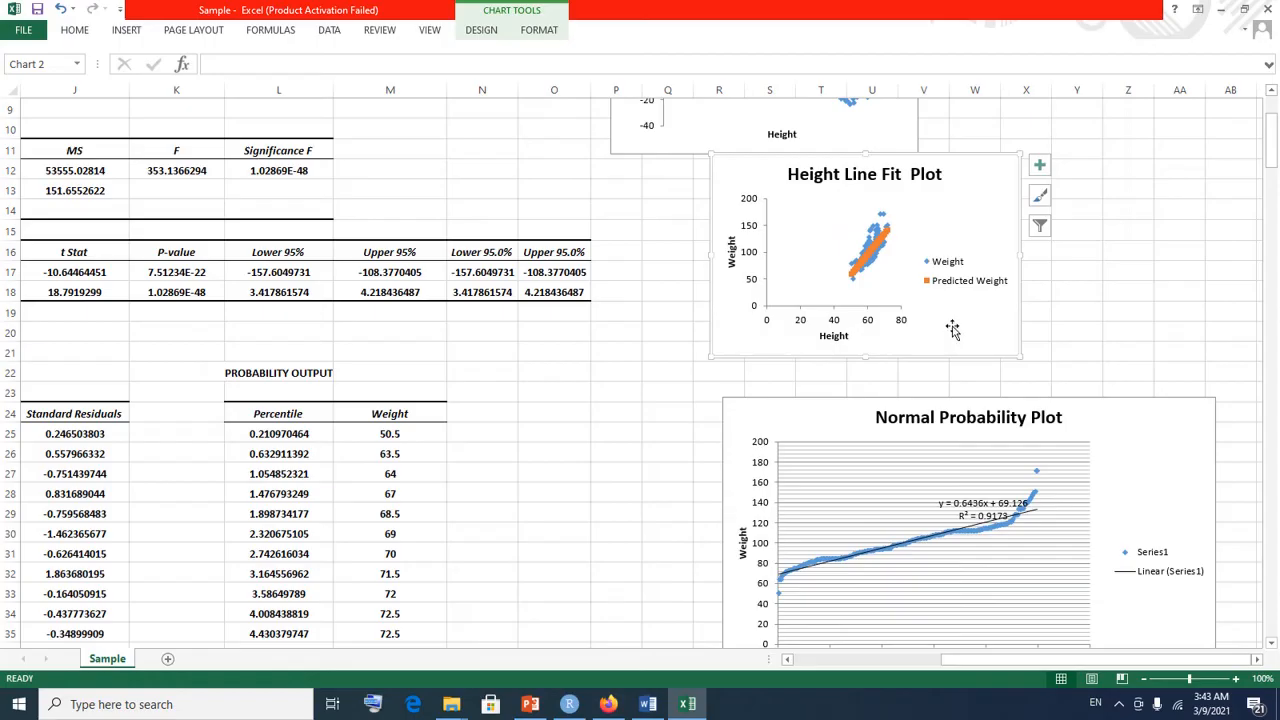
{"action": "left_click_drag", "start_coordinate": [952, 328], "coordinate": [975, 355]}
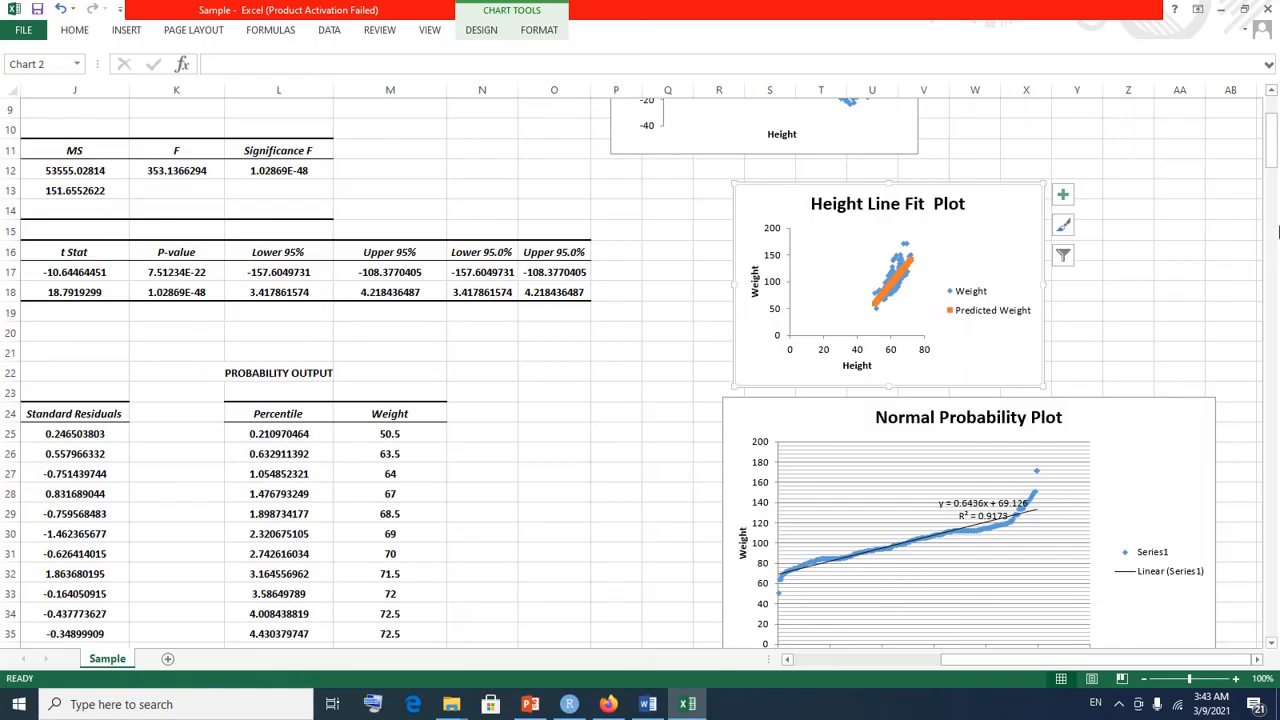
{"action": "mouse_move", "coordinate": [1268, 205]}
{"action": "left_mouse_down"}
{"action": "mouse_move", "coordinate": [1272, 220]}
{"action": "mouse_move", "coordinate": [1275, 191]}
{"action": "left_mouse_up"}
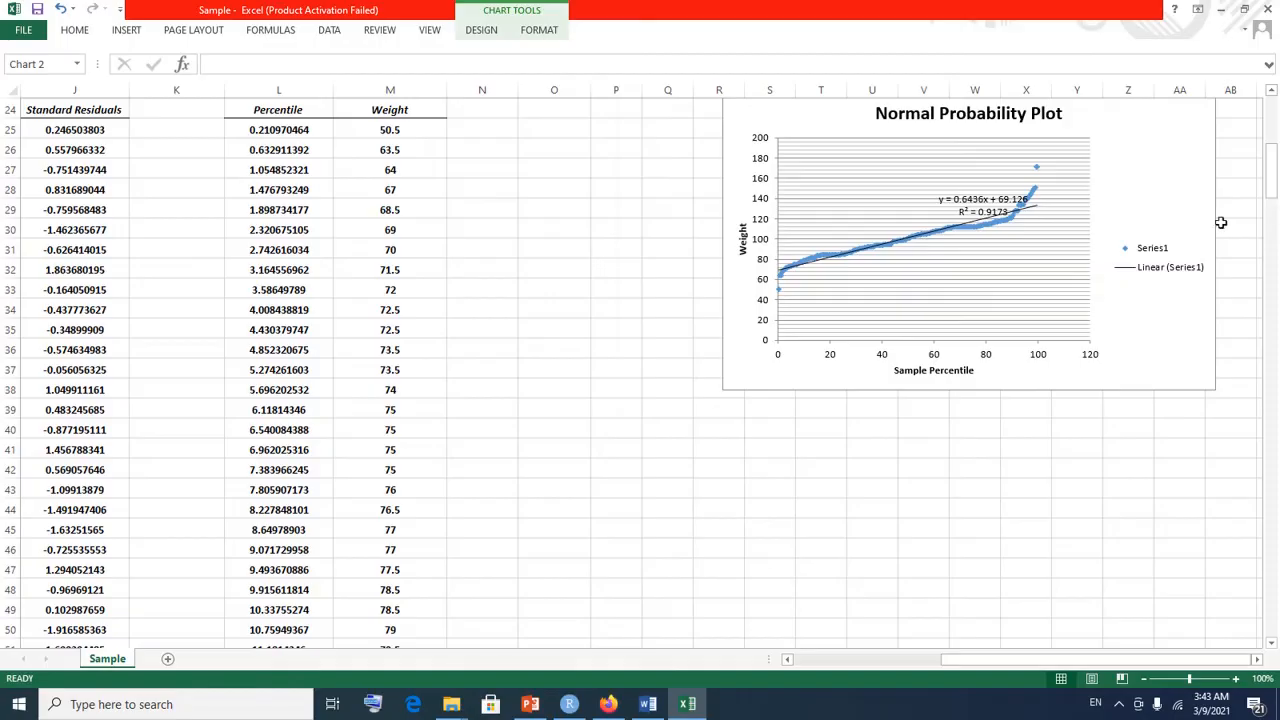
{"action": "left_click_drag", "start_coordinate": [1191, 200], "coordinate": [1160, 520]}
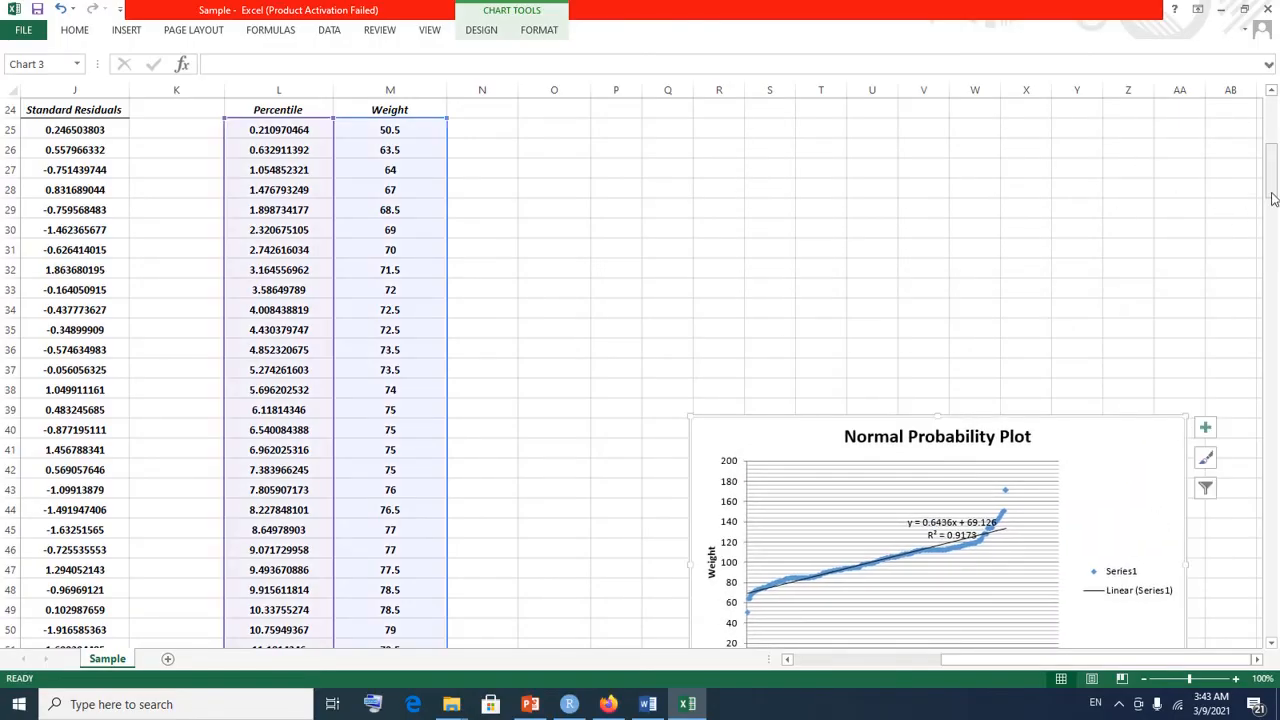
{"action": "left_click_drag", "start_coordinate": [1273, 197], "coordinate": [1273, 135]}
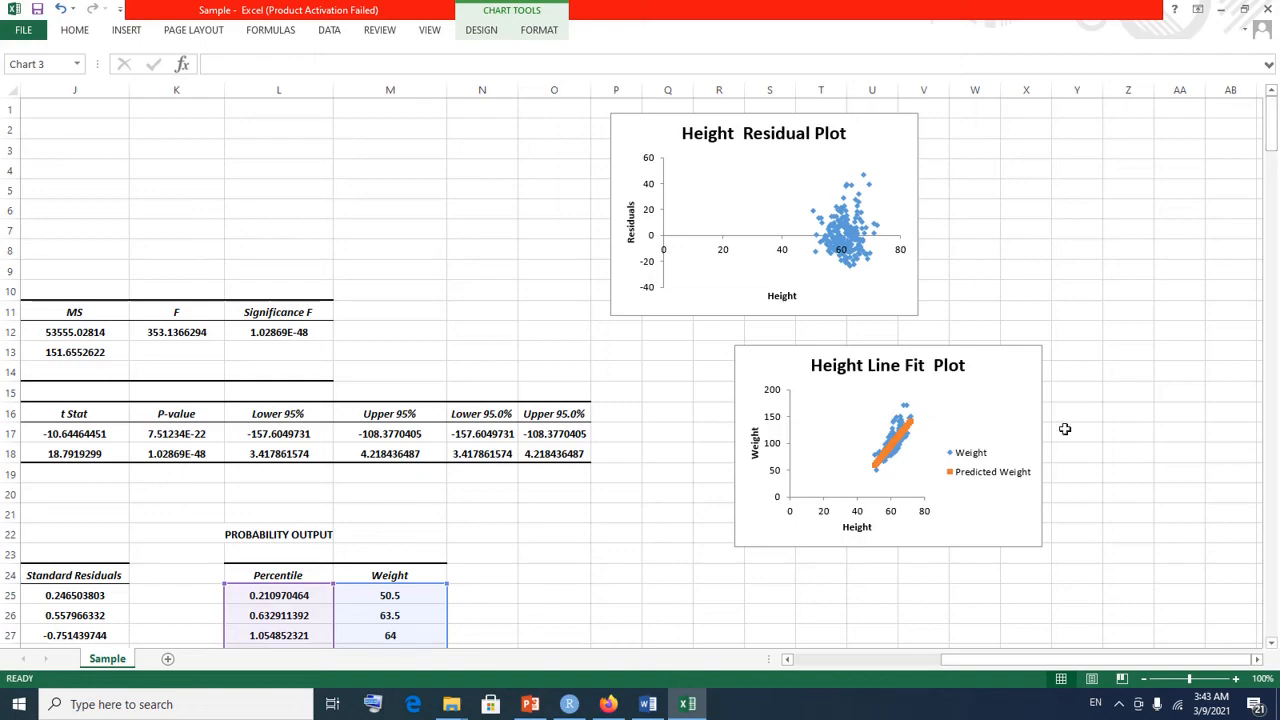
{"action": "left_click", "coordinate": [998, 387]}
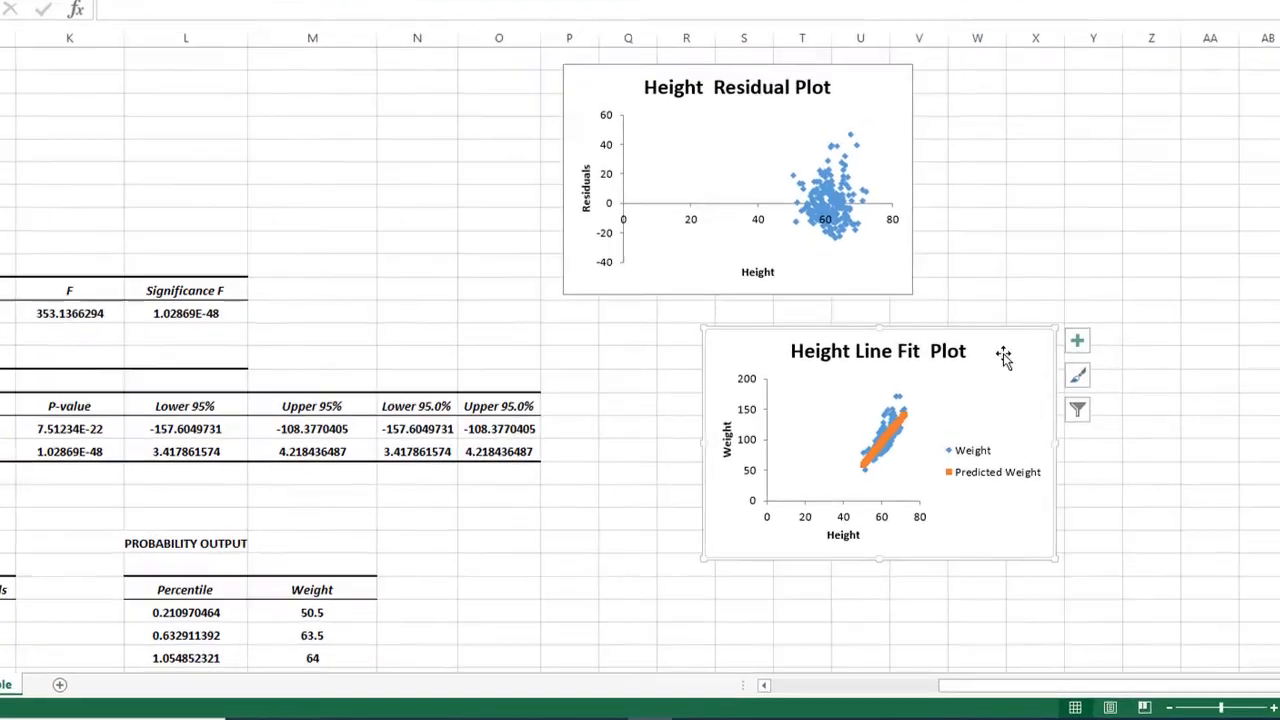
{"action": "left_click_drag", "start_coordinate": [1038, 268], "coordinate": [1037, 408]}
Step: Enlarge the Height Residual Plot and position it above the Height Line Fit Plot, starting around column Q
{"action": "left_click_drag", "start_coordinate": [800, 130], "coordinate": [1049, 195]}
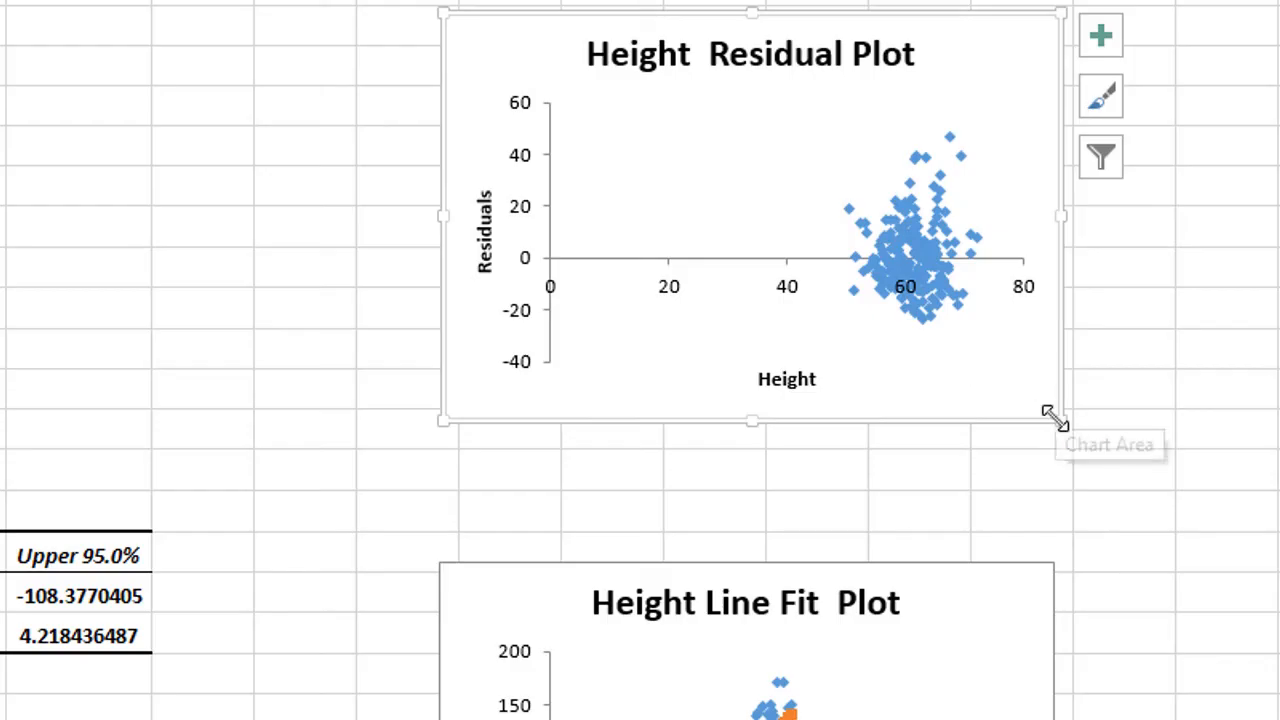
{"action": "left_click_drag", "start_coordinate": [1058, 420], "coordinate": [1276, 585]}
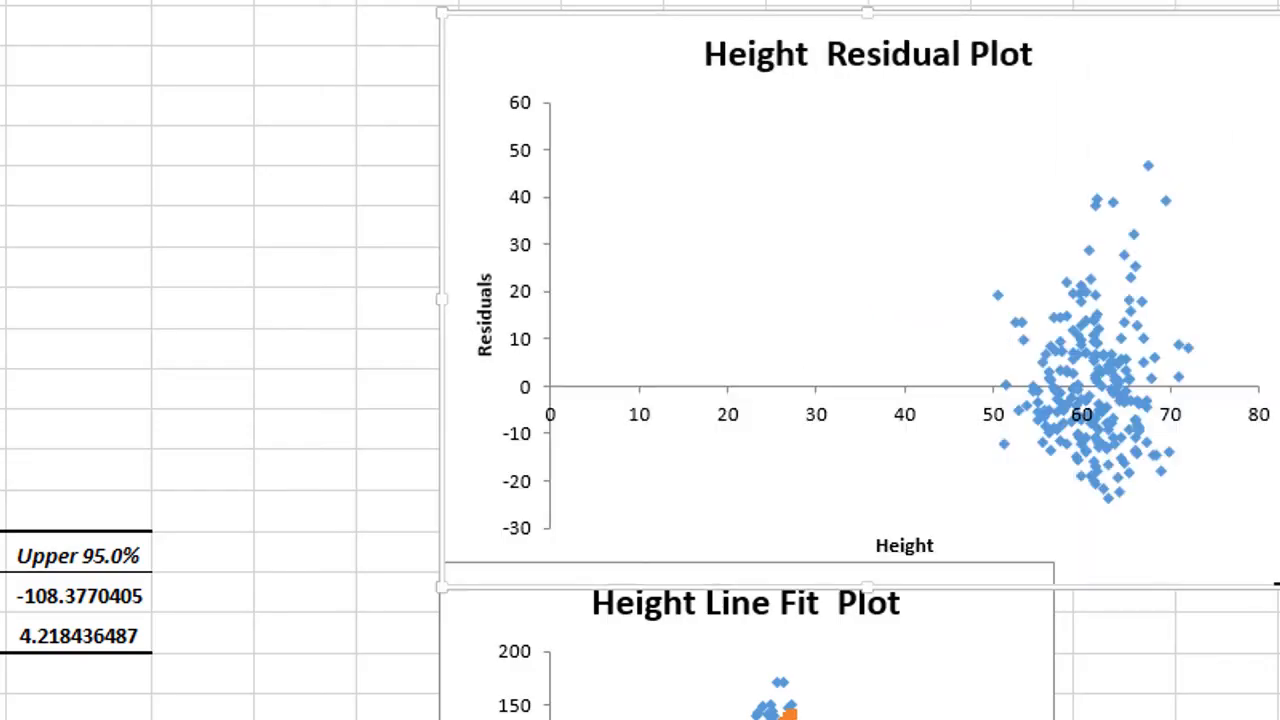
{"action": "left_click_drag", "start_coordinate": [817, 143], "coordinate": [749, 77]}
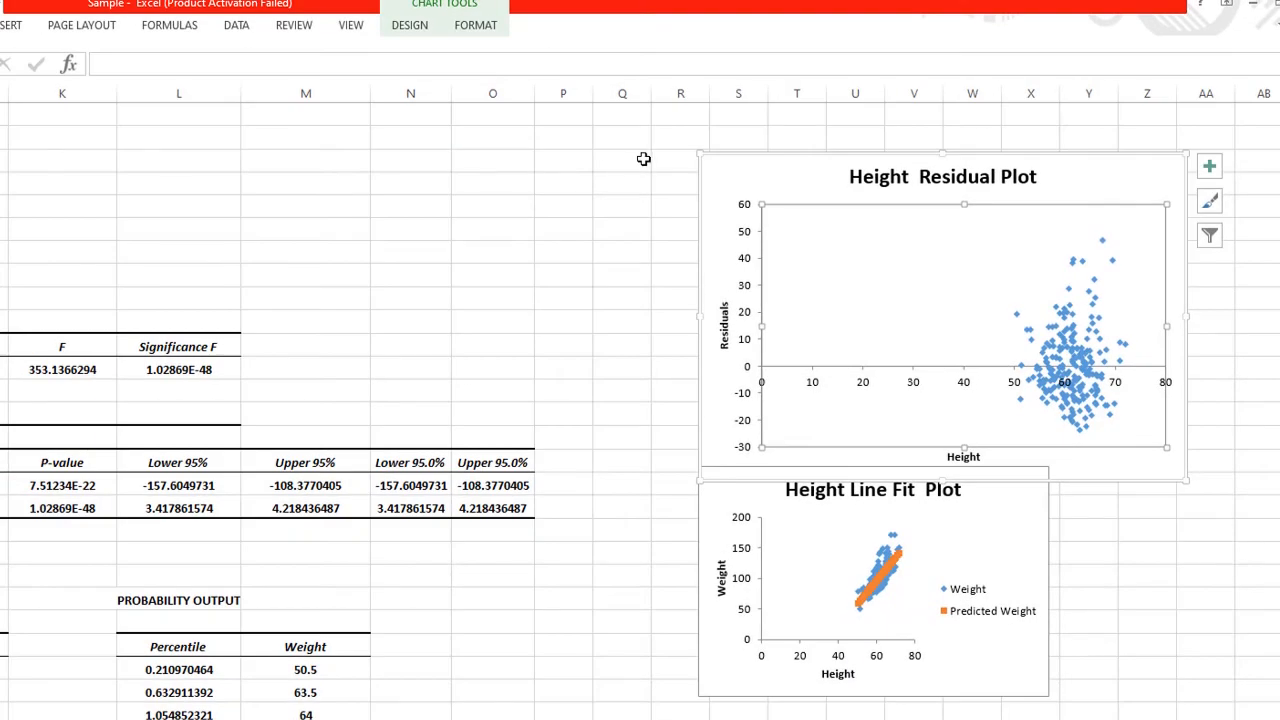
{"action": "left_click", "coordinate": [758, 165]}
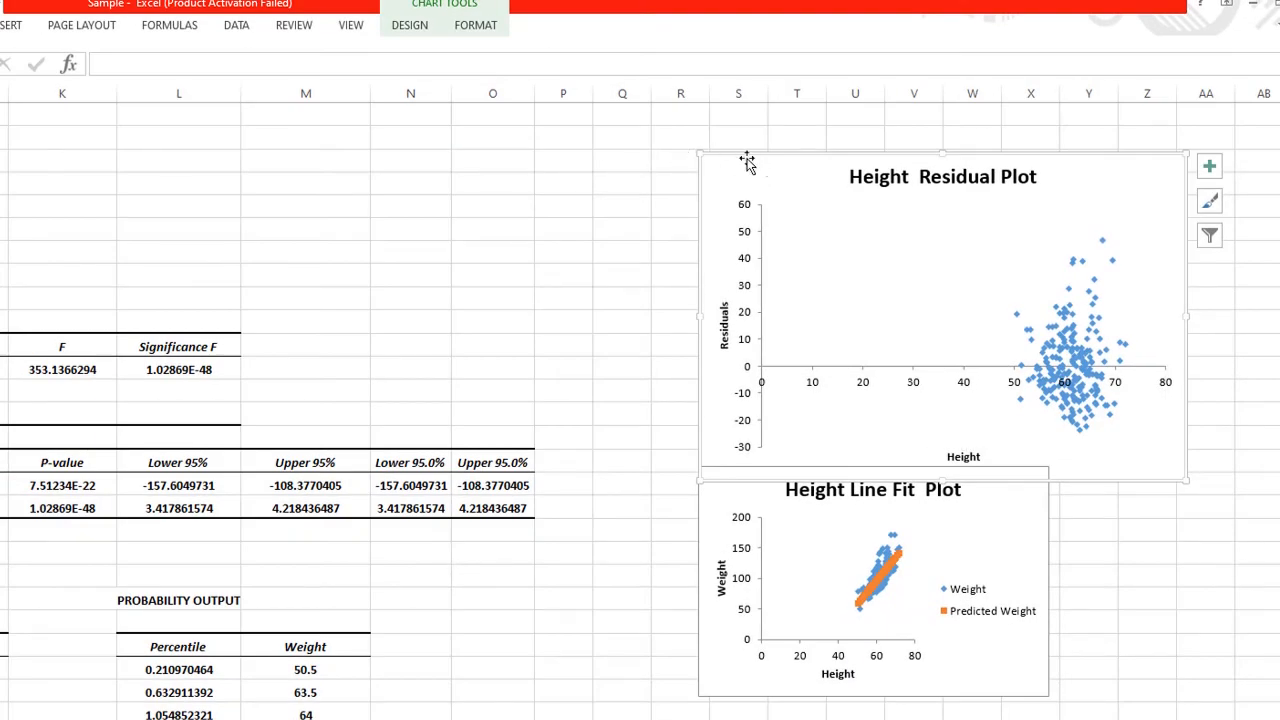
{"action": "left_click_drag", "start_coordinate": [786, 176], "coordinate": [706, 168]}
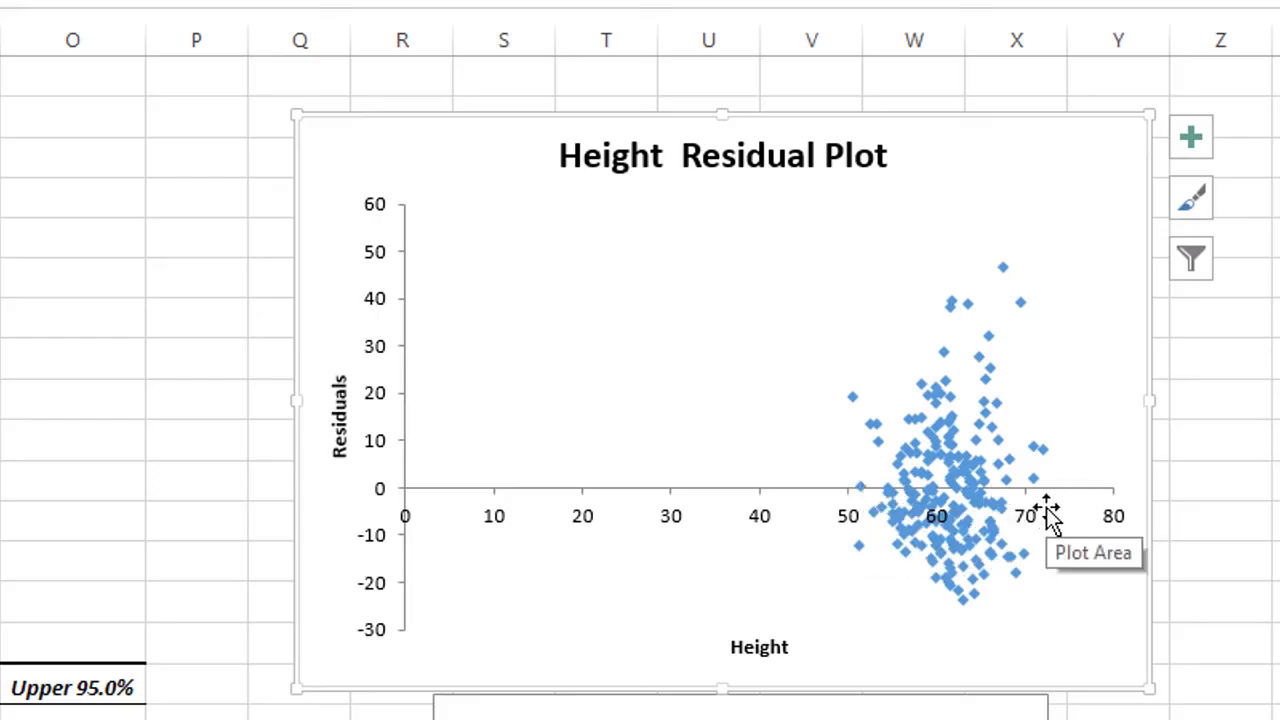
{"action": "mouse_move", "coordinate": [862, 495]}
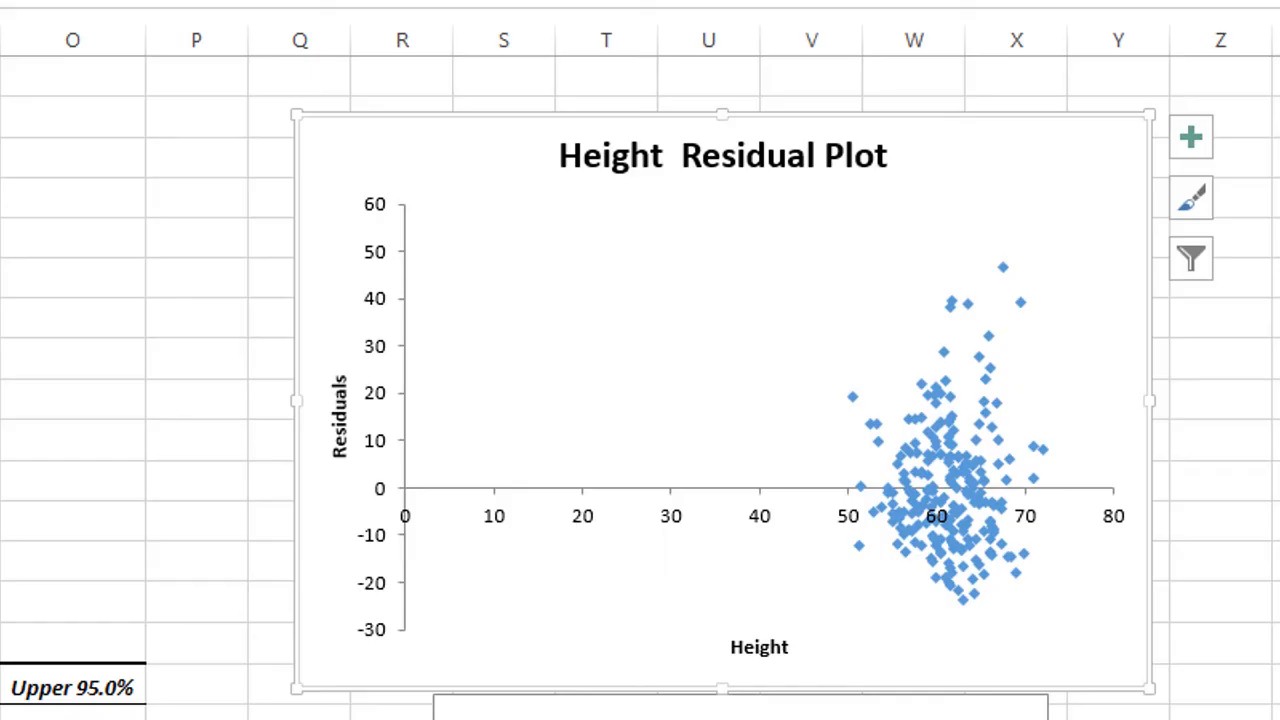
Step: Move the Height Line Fit Plot down clear of the residual plot and enlarge it in both directions
{"action": "scroll", "coordinate": [1100, 377], "scroll_direction": "down", "scroll_amount": 5}
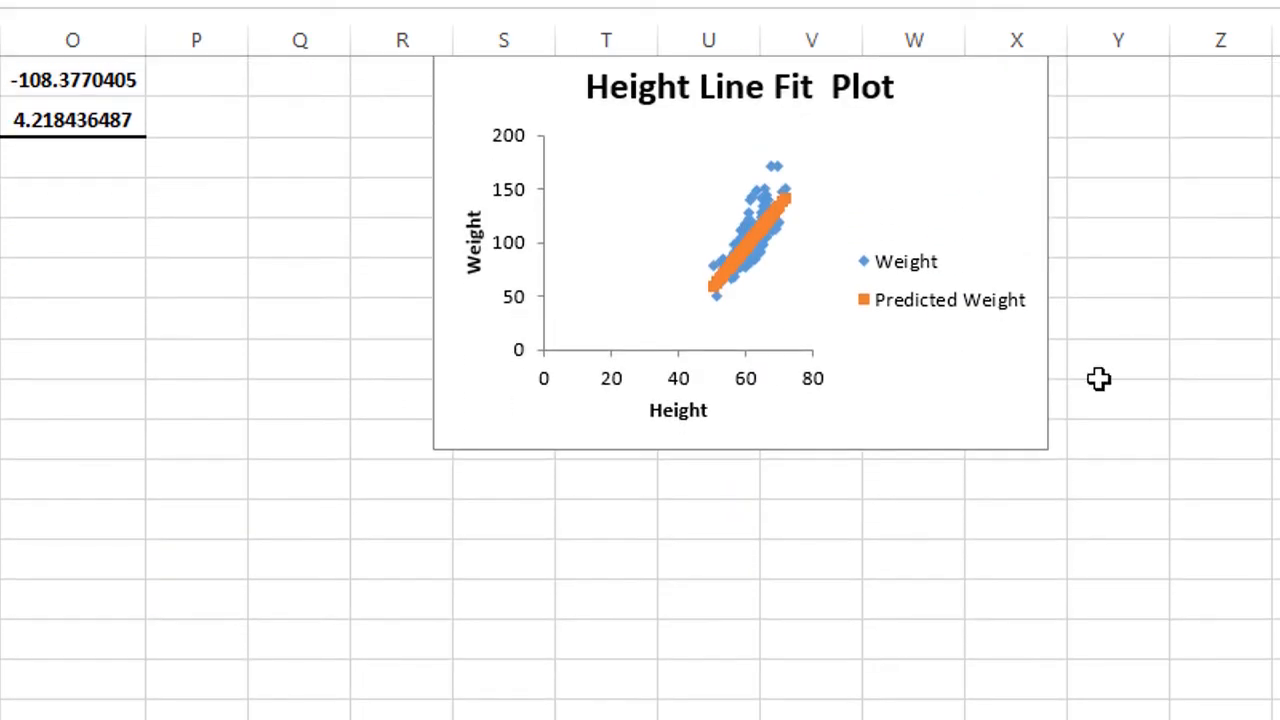
{"action": "left_click", "coordinate": [995, 394]}
{"action": "left_click_drag", "start_coordinate": [995, 392], "coordinate": [1016, 566]}
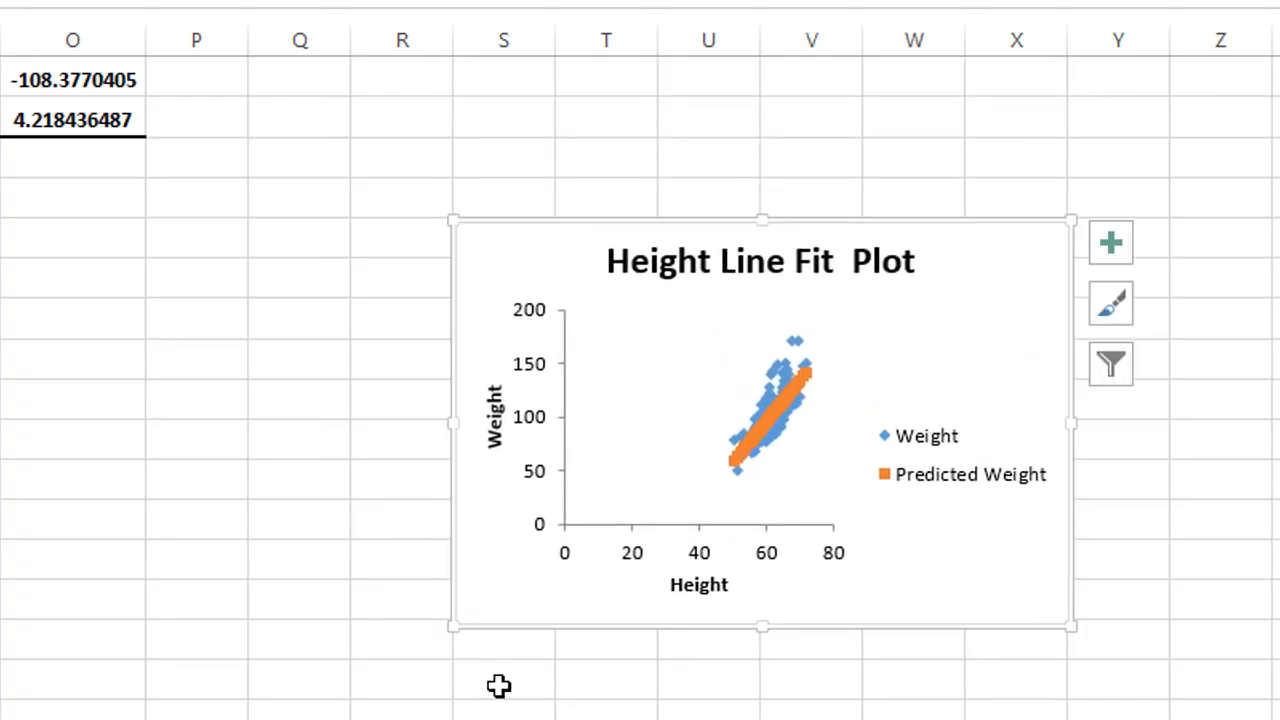
{"action": "left_click_drag", "start_coordinate": [455, 627], "coordinate": [290, 719]}
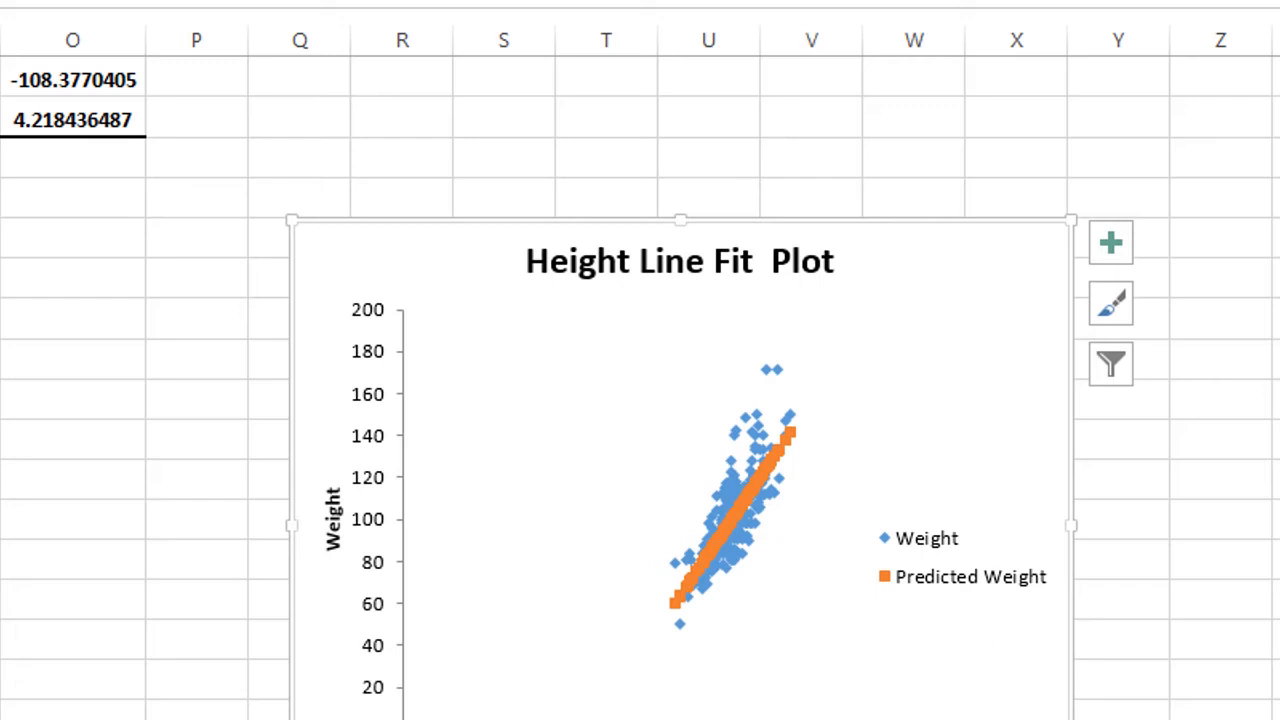
{"action": "left_click_drag", "start_coordinate": [1071, 719], "coordinate": [1279, 719]}
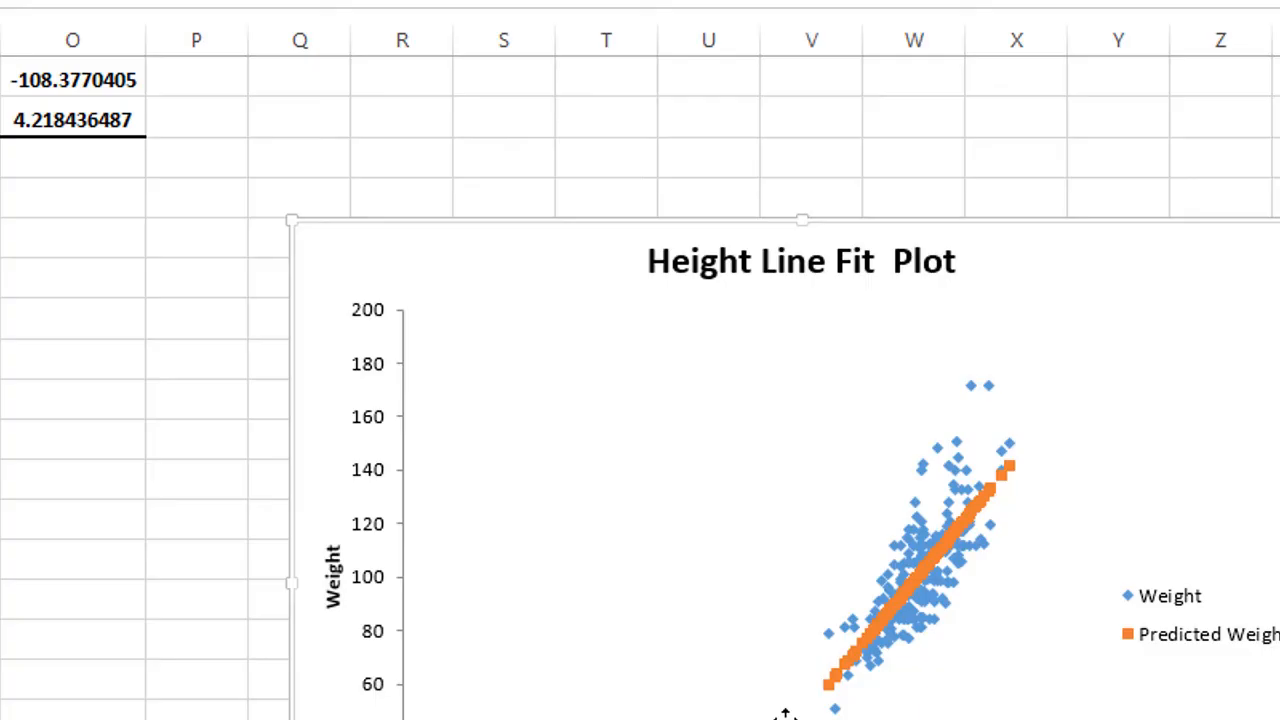
Step: Enlarge the Height Residual Plot to match the width of the Height Line Fit Plot below it
{"action": "scroll", "coordinate": [528, 508], "scroll_direction": "up", "scroll_amount": 3}
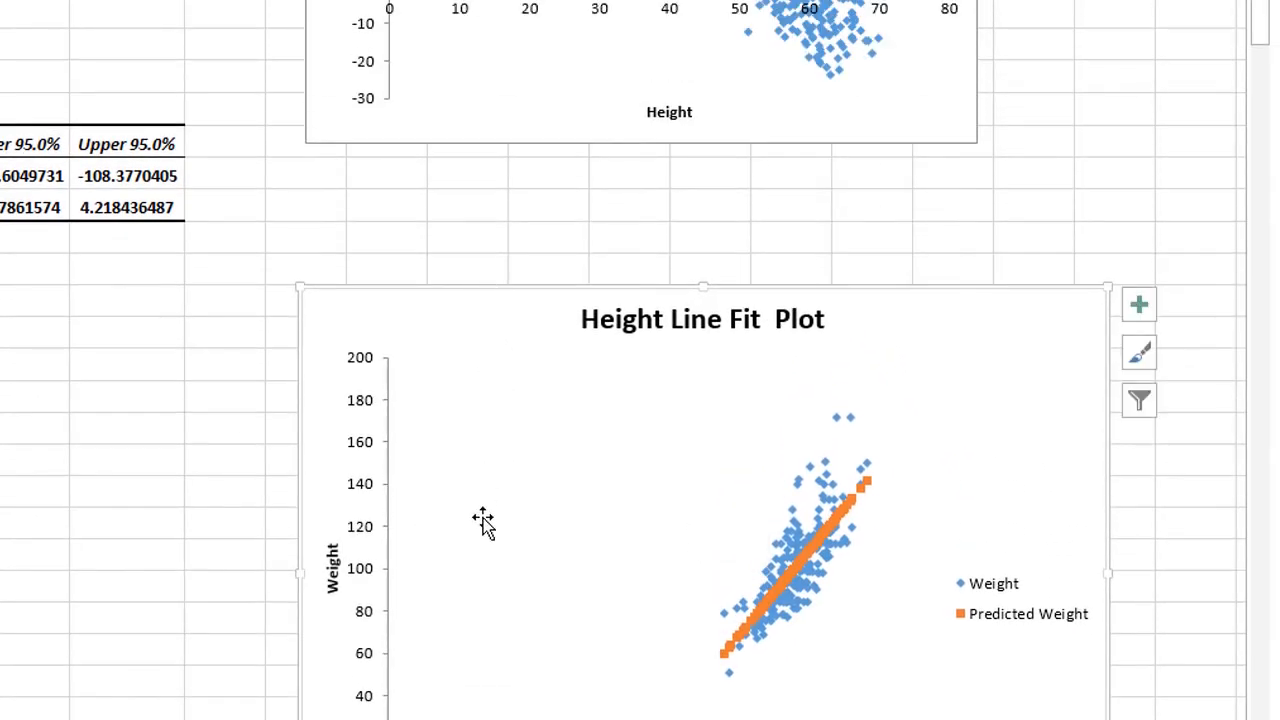
{"action": "scroll", "coordinate": [806, 209], "scroll_direction": "up", "scroll_amount": 2}
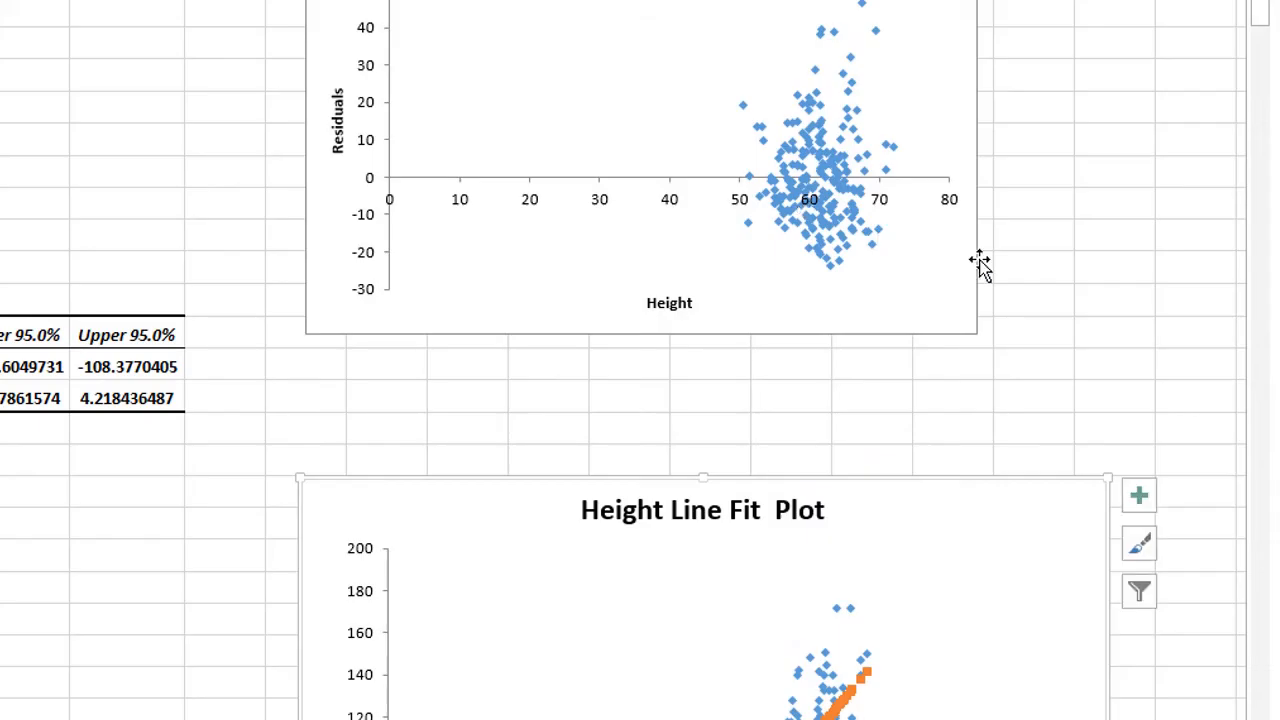
{"action": "left_click", "coordinate": [982, 332]}
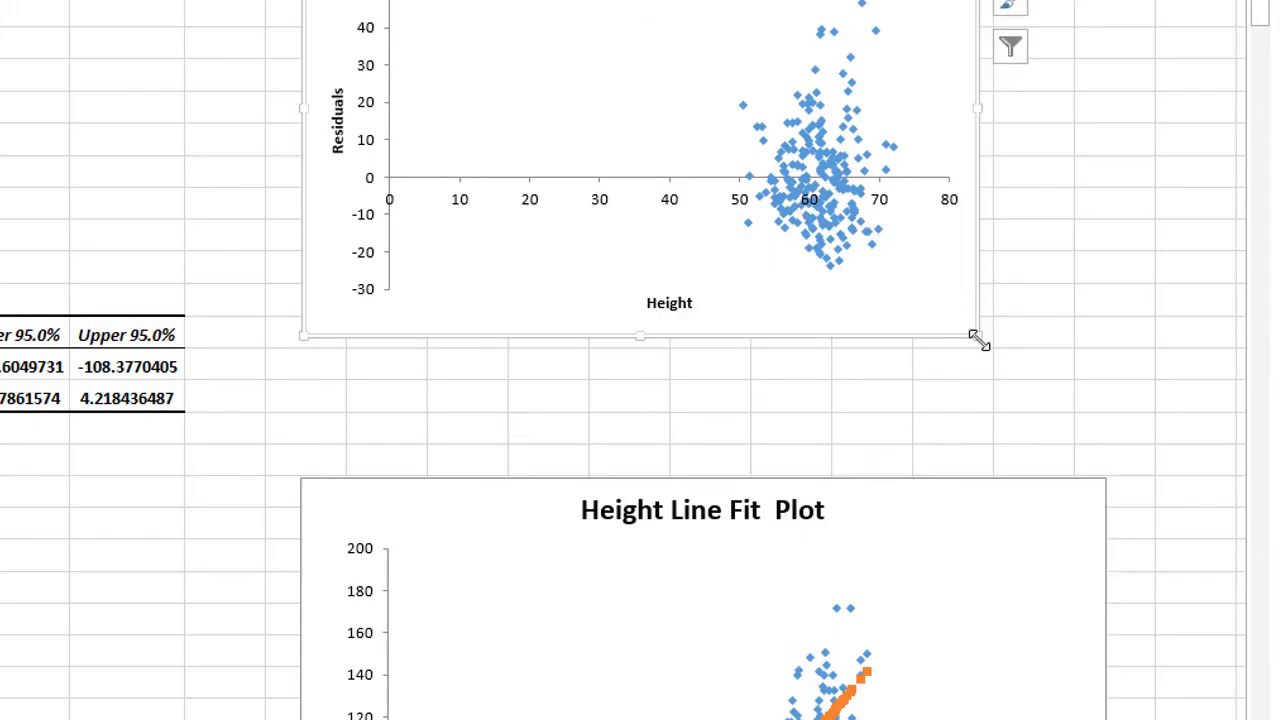
{"action": "left_click_drag", "start_coordinate": [976, 338], "coordinate": [1108, 433]}
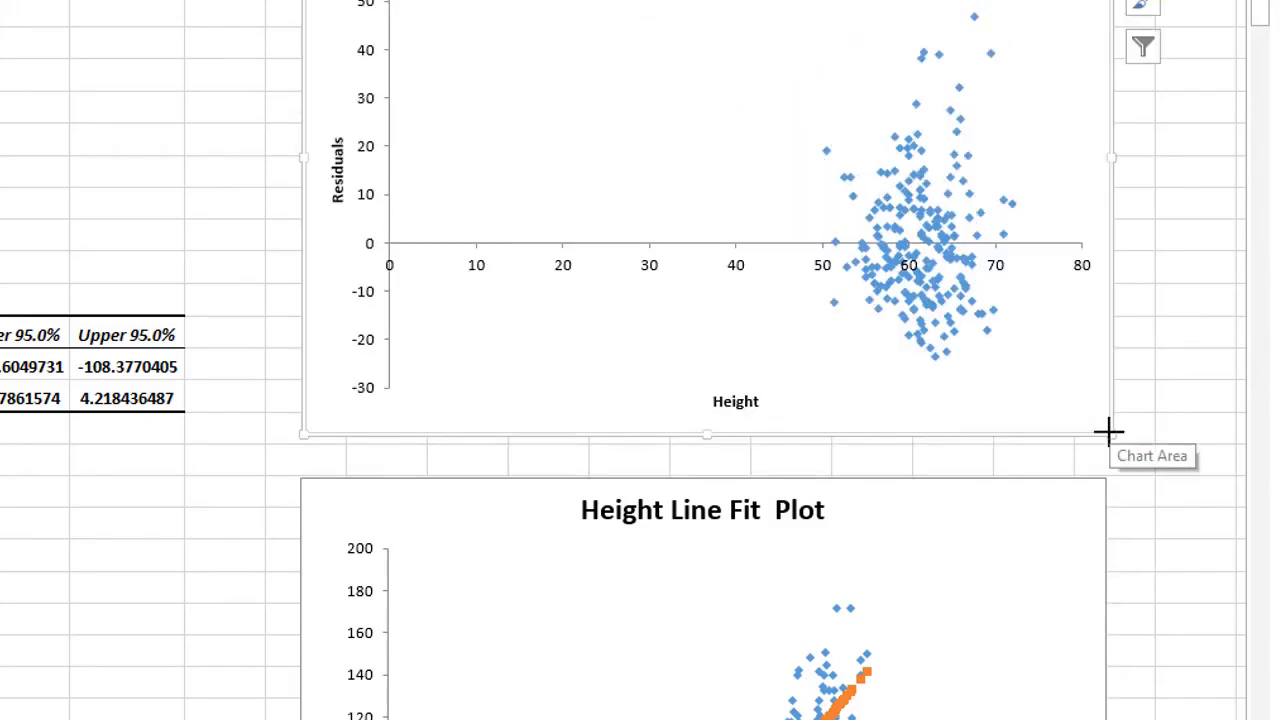
{"action": "scroll", "coordinate": [1108, 433], "scroll_direction": "down", "scroll_amount": 3}
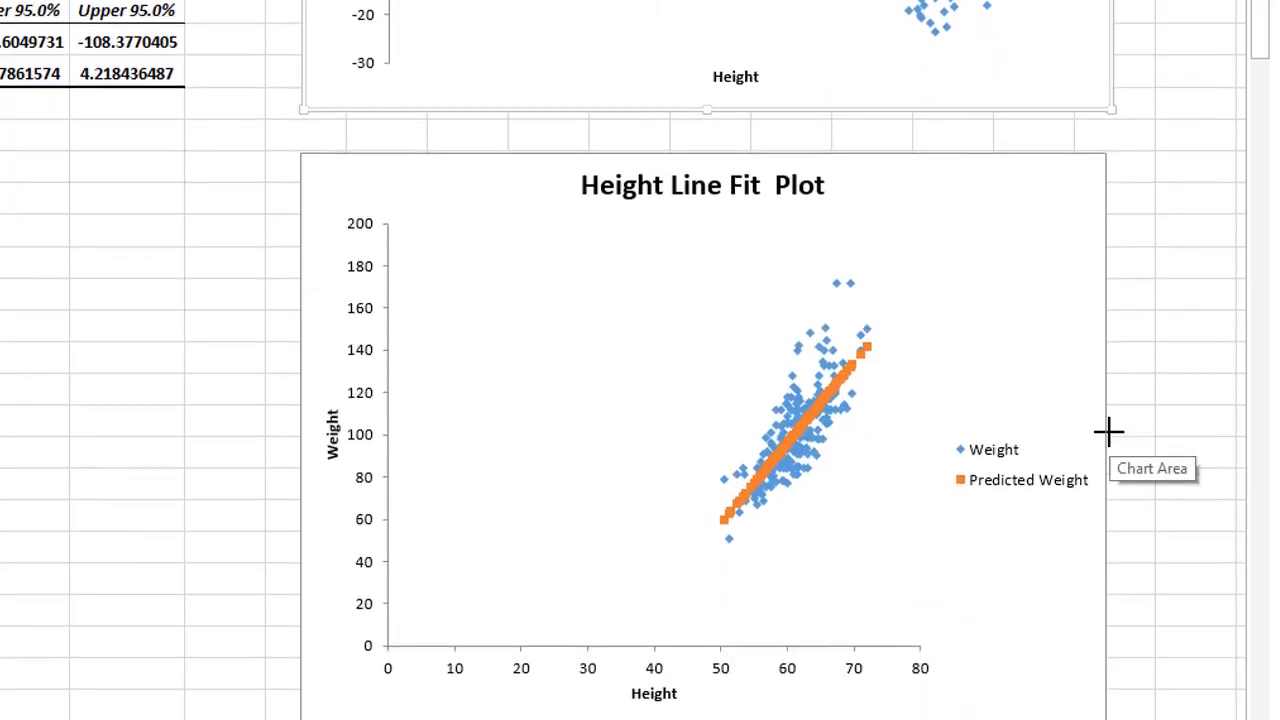
{"action": "scroll", "coordinate": [1108, 433], "scroll_direction": "down", "scroll_amount": 2}
{"action": "scroll", "coordinate": [1108, 433], "scroll_direction": "down", "scroll_amount": 5}
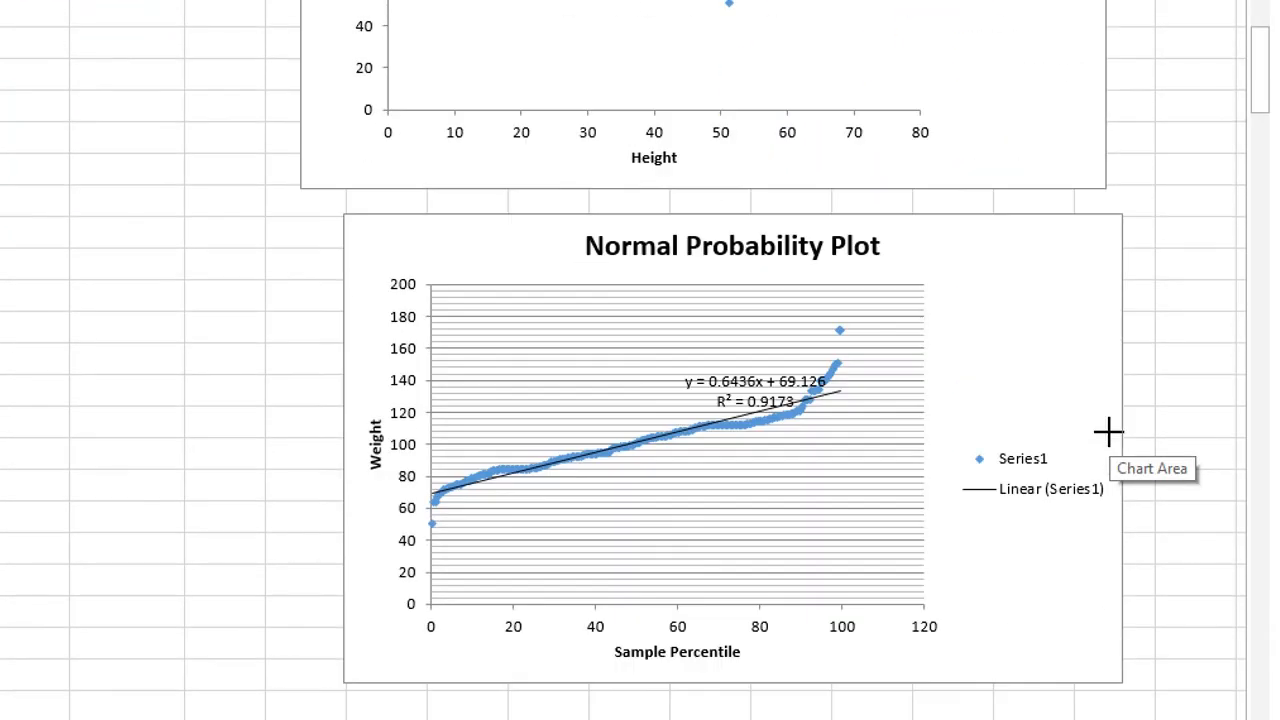
Step: Move the Normal Probability Plot further down the sheet and enlarge the Height Line Fit Plot into the freed space above it
{"action": "left_click_drag", "start_coordinate": [1098, 297], "coordinate": [1112, 423]}
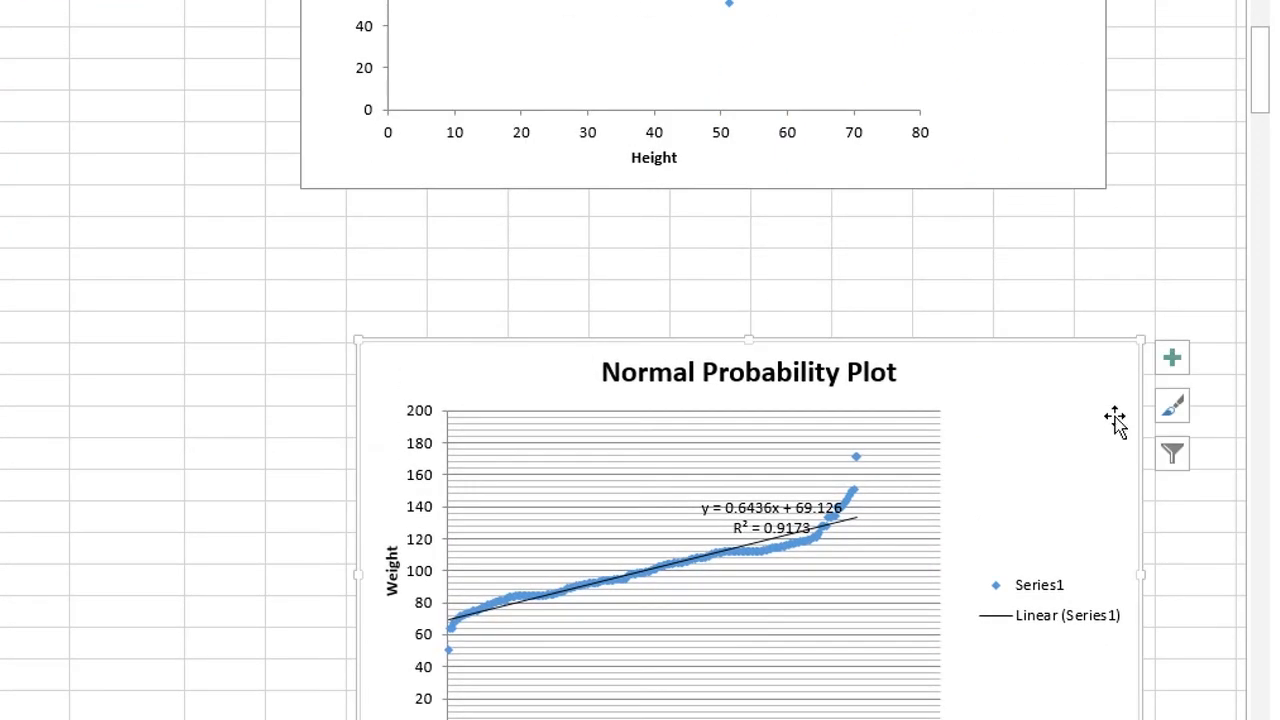
{"action": "left_click", "coordinate": [535, 182]}
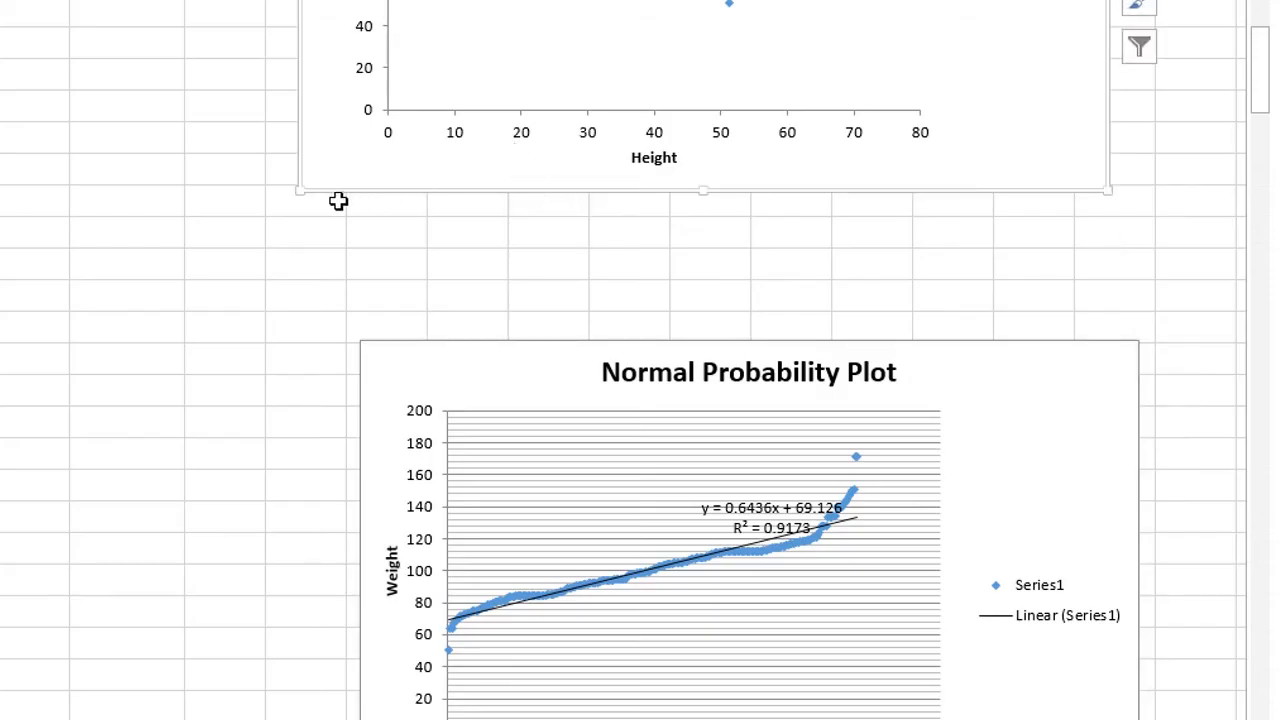
{"action": "left_click_drag", "start_coordinate": [301, 190], "coordinate": [266, 272]}
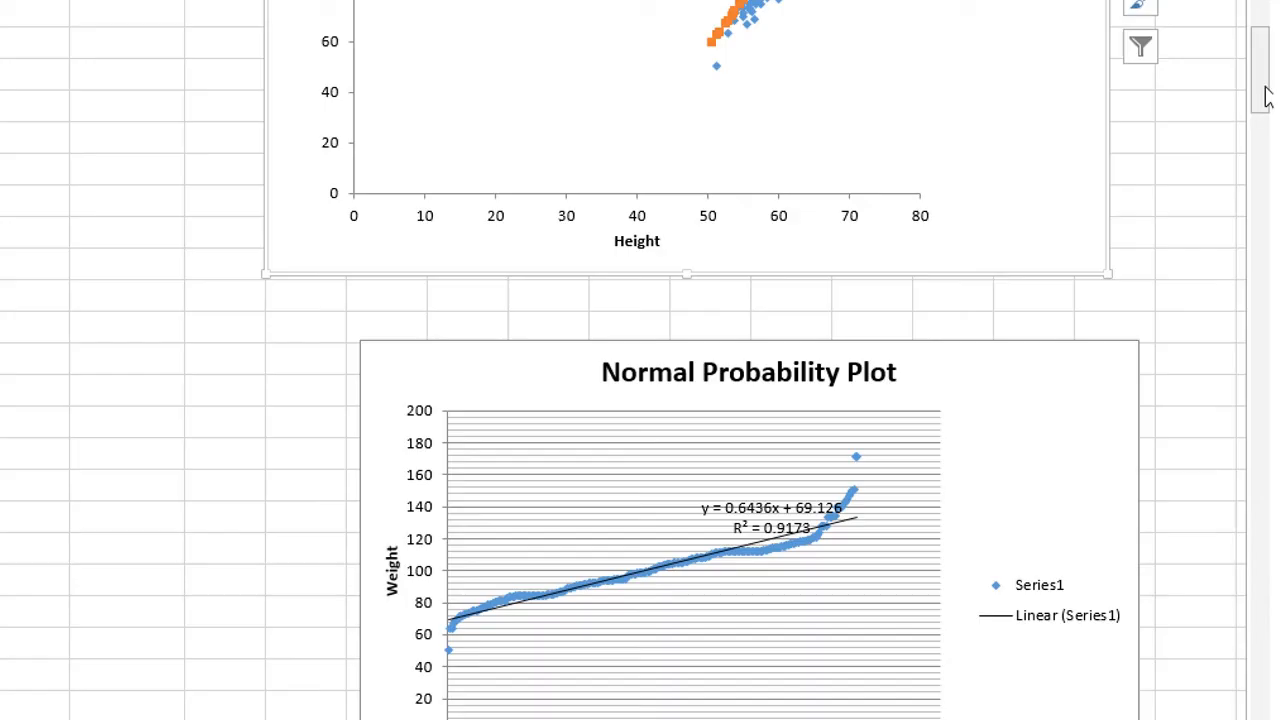
Step: Apply the quick layout with linear trendlines, equation and R² labels to the Height Line Fit Plot
{"action": "left_click_drag", "start_coordinate": [1266, 94], "coordinate": [1270, 55]}
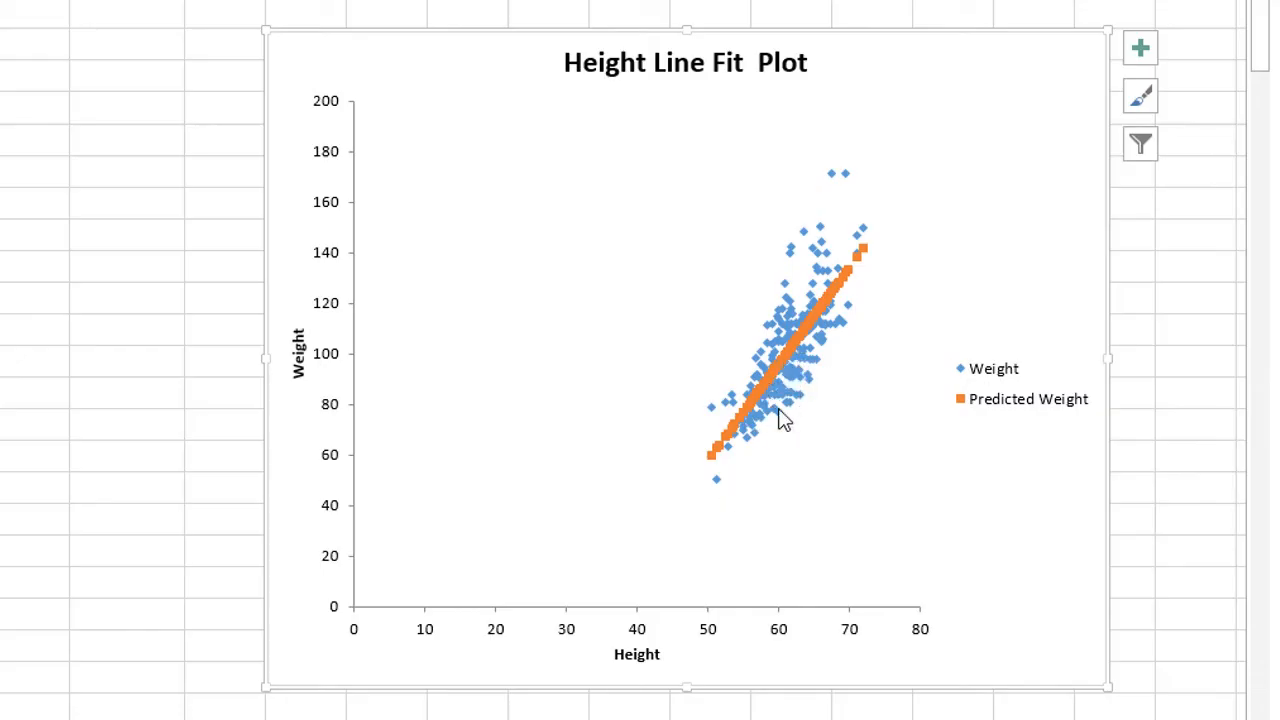
{"action": "mouse_move", "coordinate": [783, 420]}
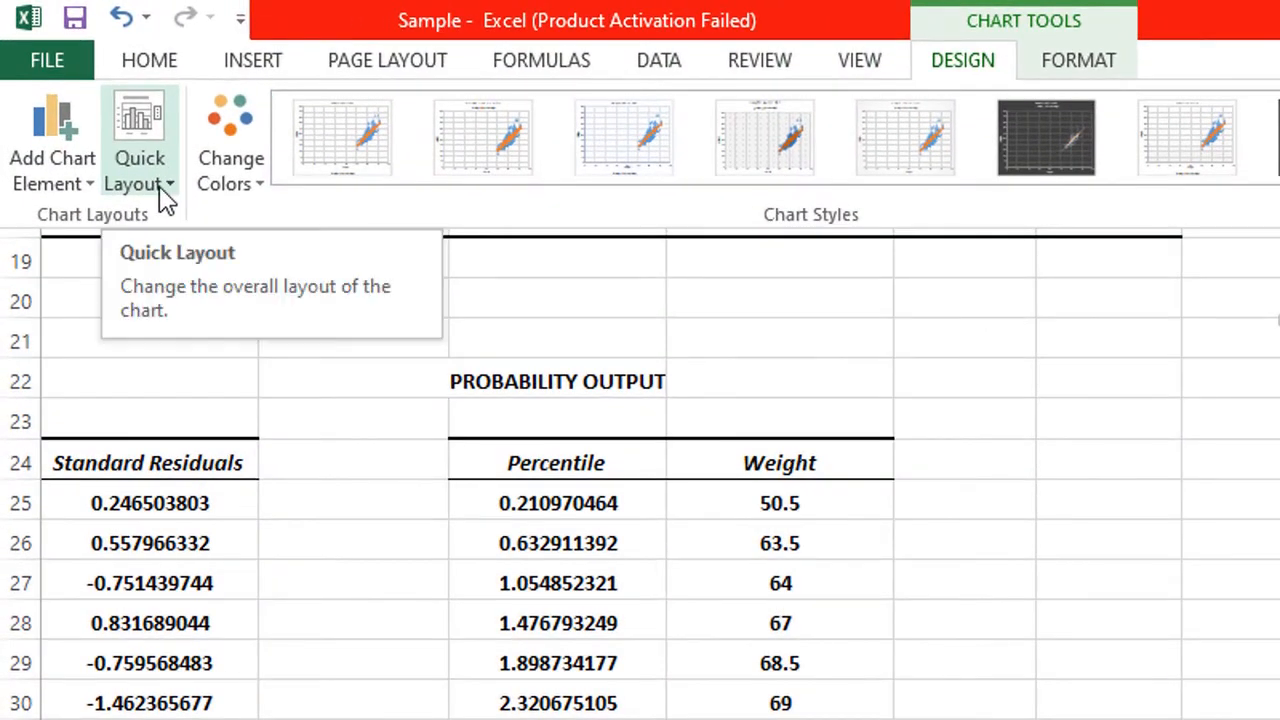
{"action": "left_click", "coordinate": [87, 101]}
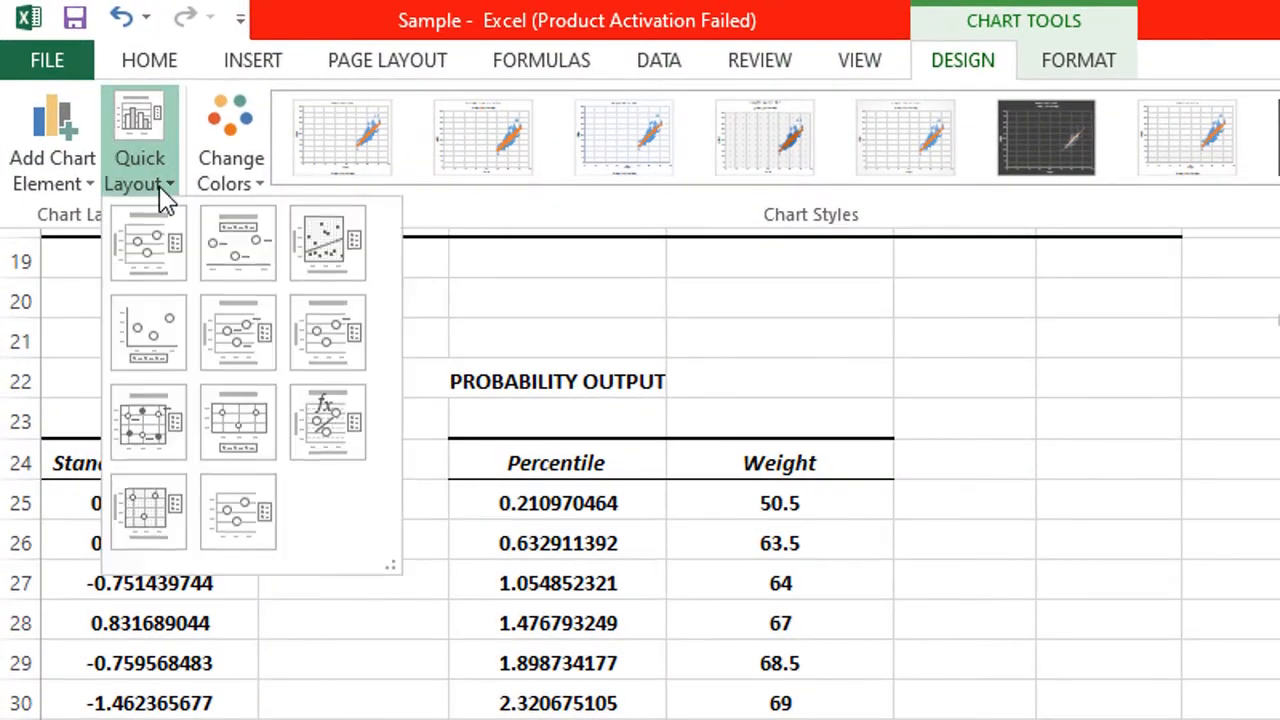
{"action": "left_click", "coordinate": [330, 425]}
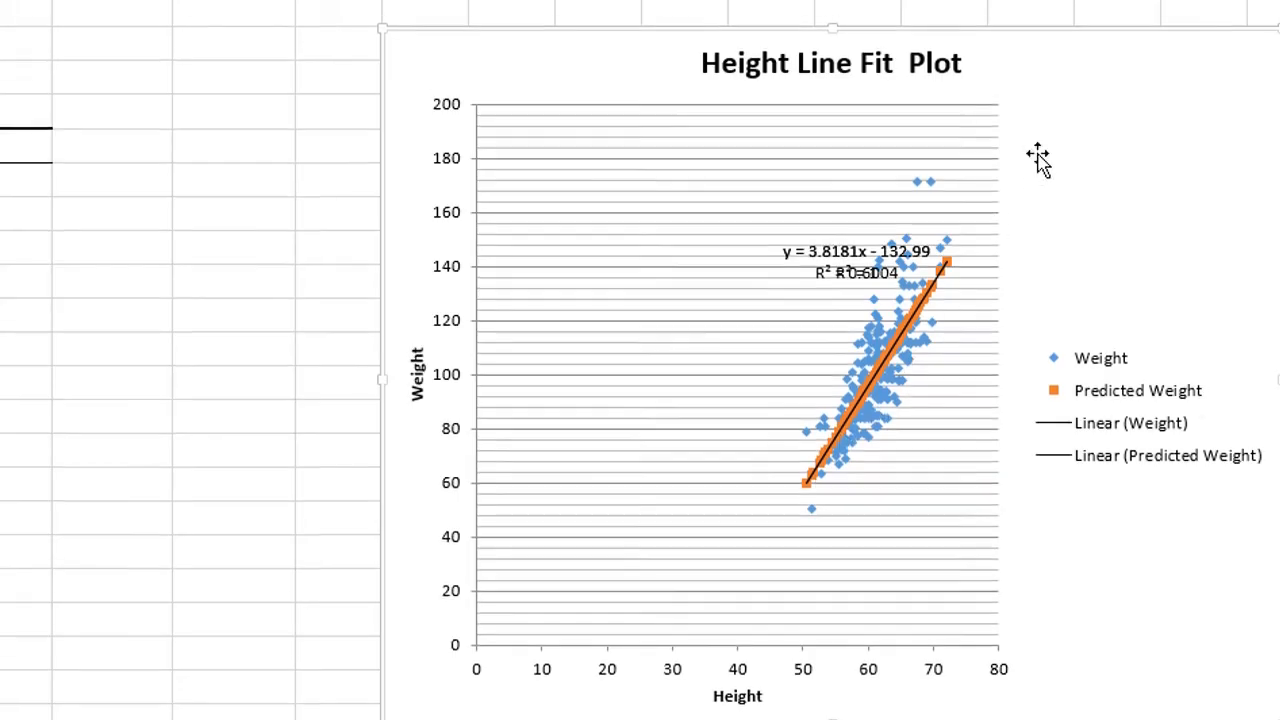
Step: Compare the points around the trendline in the Height Line Fit Plot with their residuals in the Height Residual Plot
{"action": "scroll", "coordinate": [1040, 160], "scroll_direction": "up", "scroll_amount": 4}
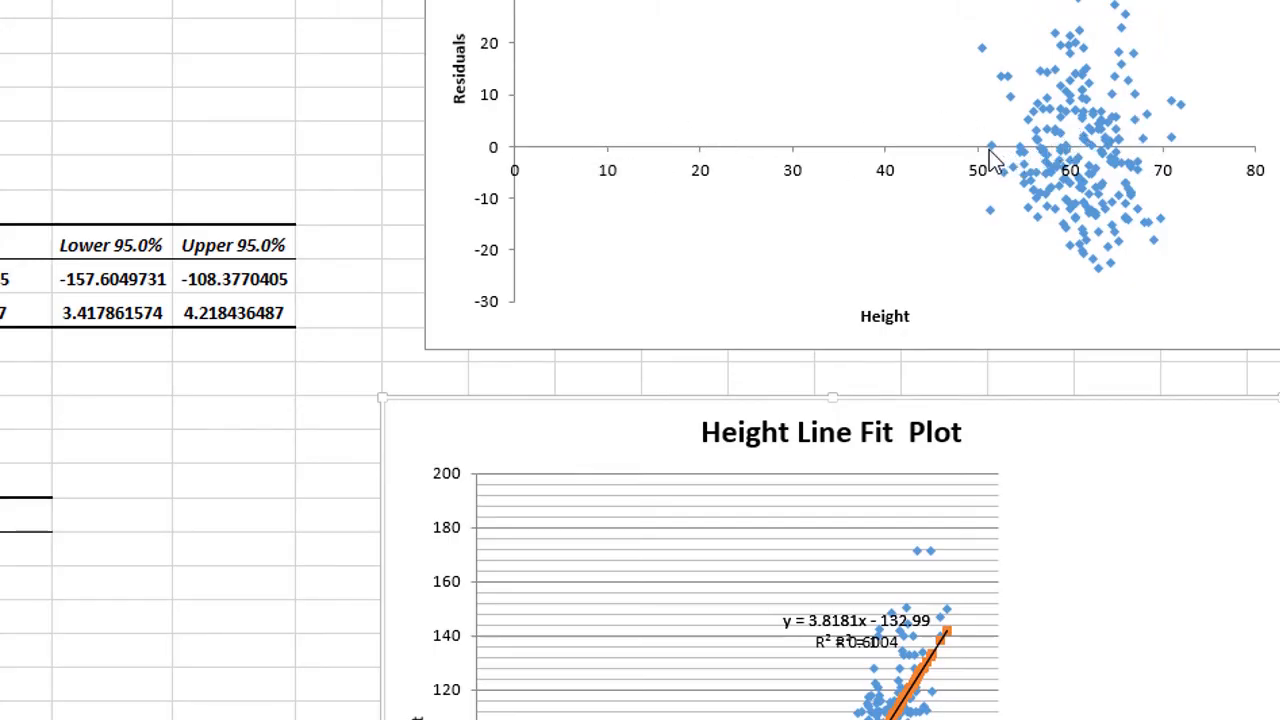
{"action": "mouse_move", "coordinate": [990, 158]}
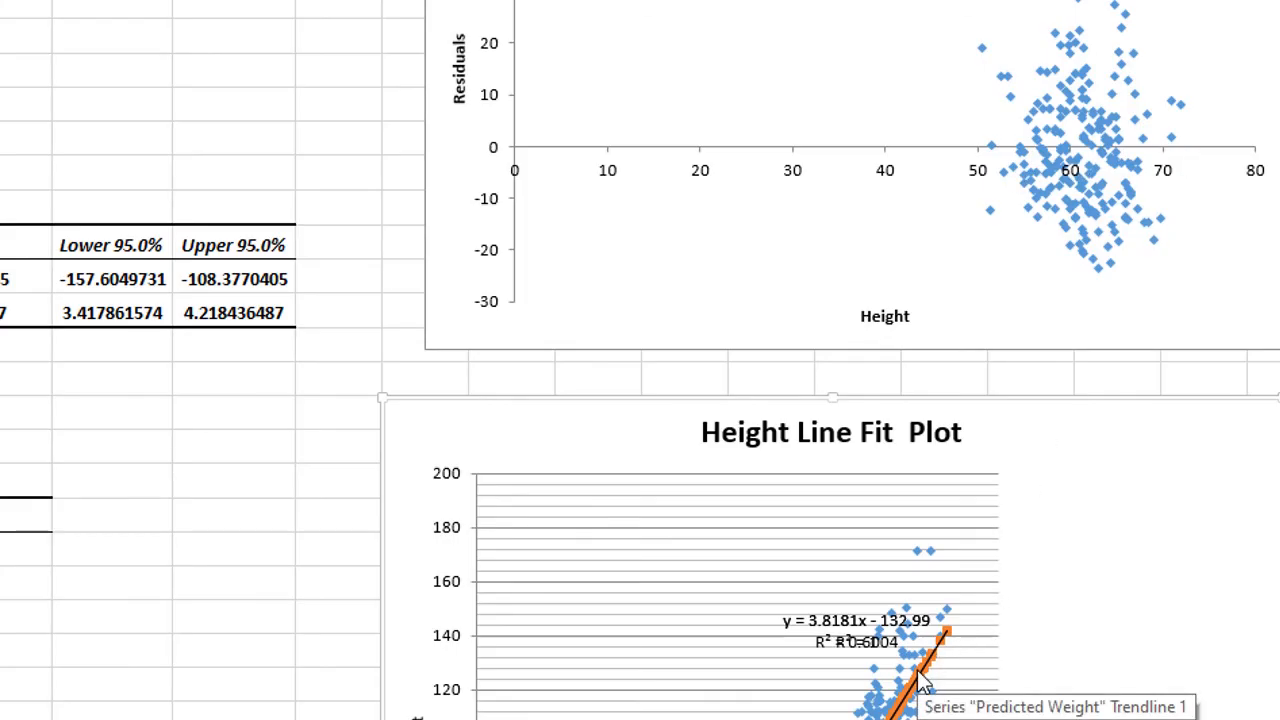
{"action": "scroll", "coordinate": [922, 683], "scroll_direction": "down", "scroll_amount": 2}
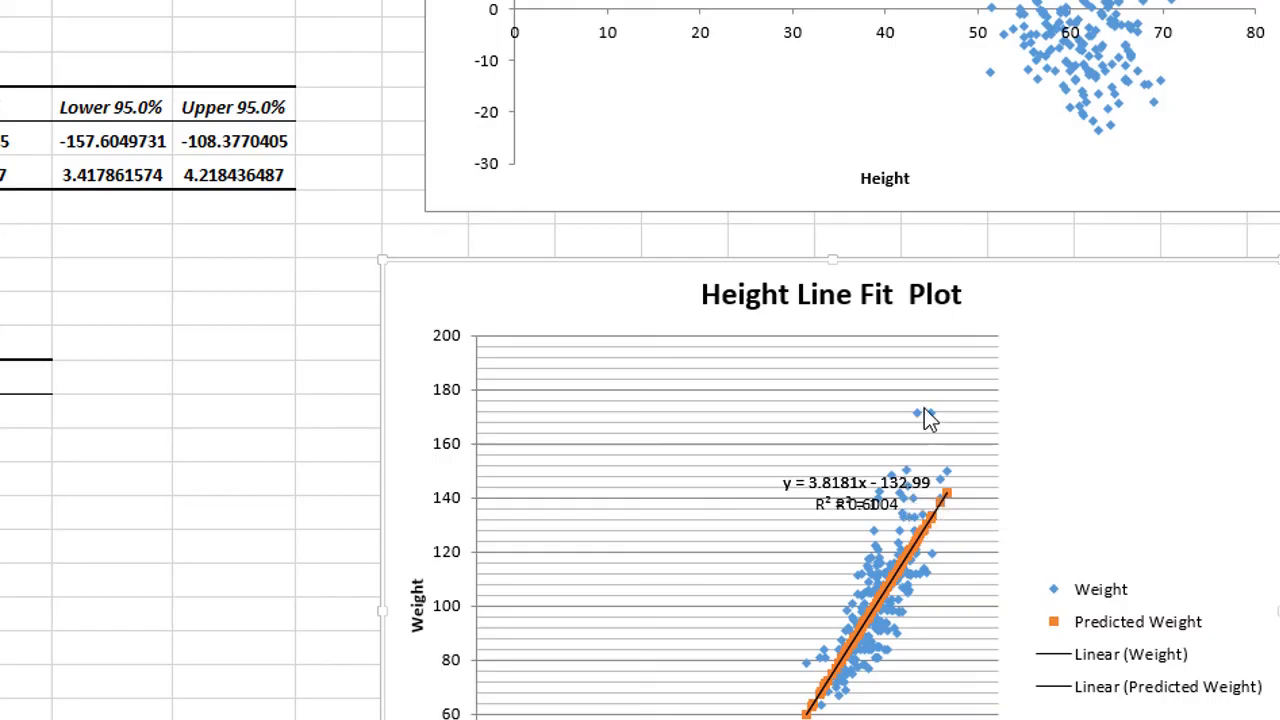
{"action": "mouse_move", "coordinate": [915, 415]}
{"action": "mouse_move", "coordinate": [908, 560]}
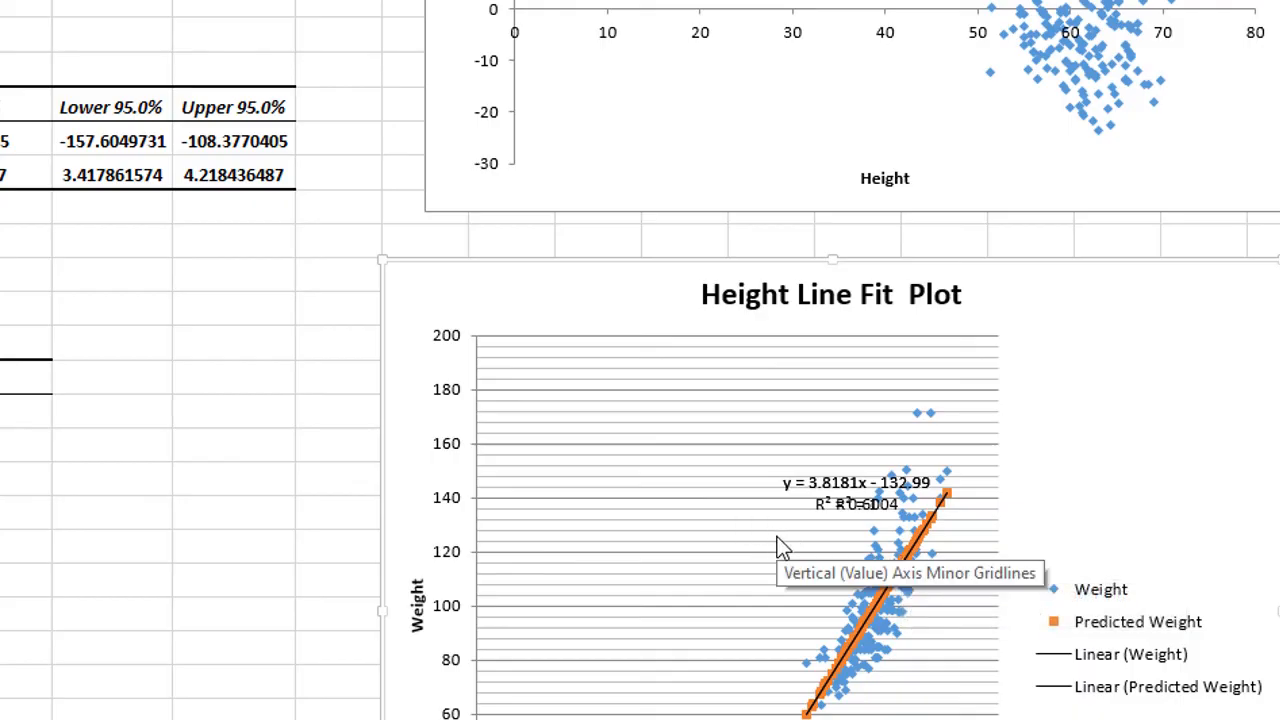
{"action": "scroll", "coordinate": [783, 548], "scroll_direction": "up", "scroll_amount": 6}
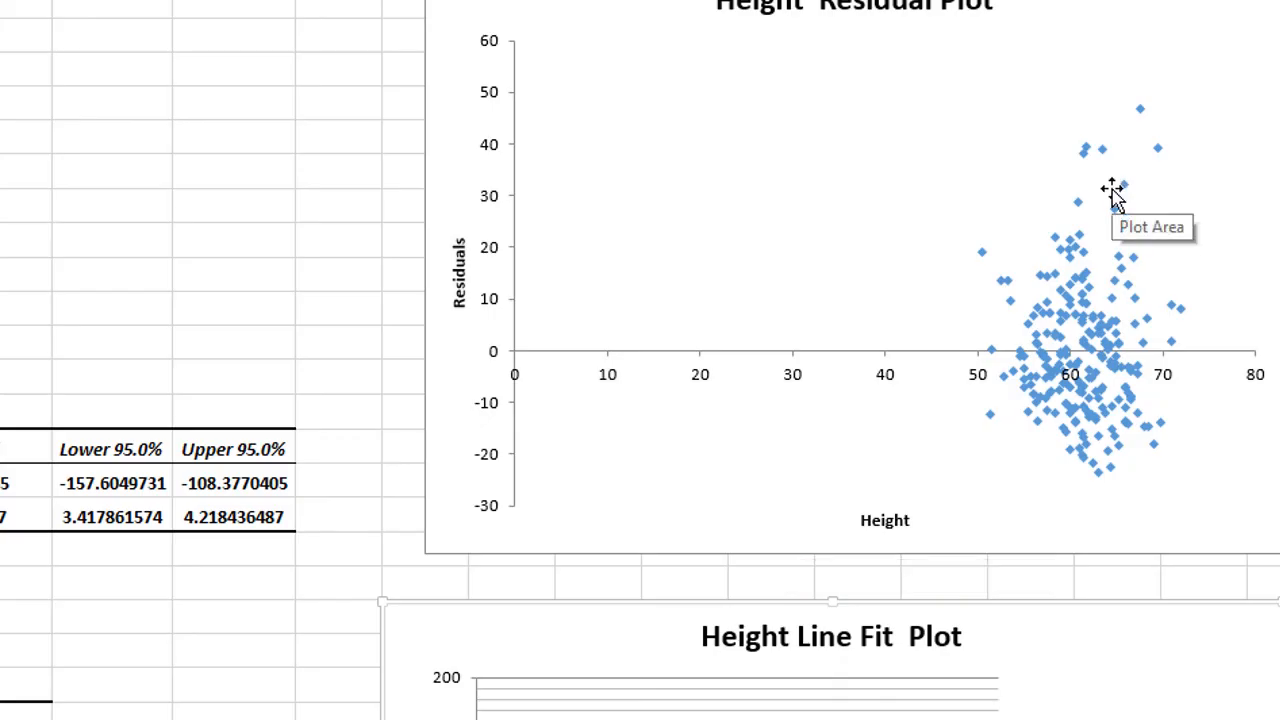
{"action": "left_click", "coordinate": [1141, 79]}
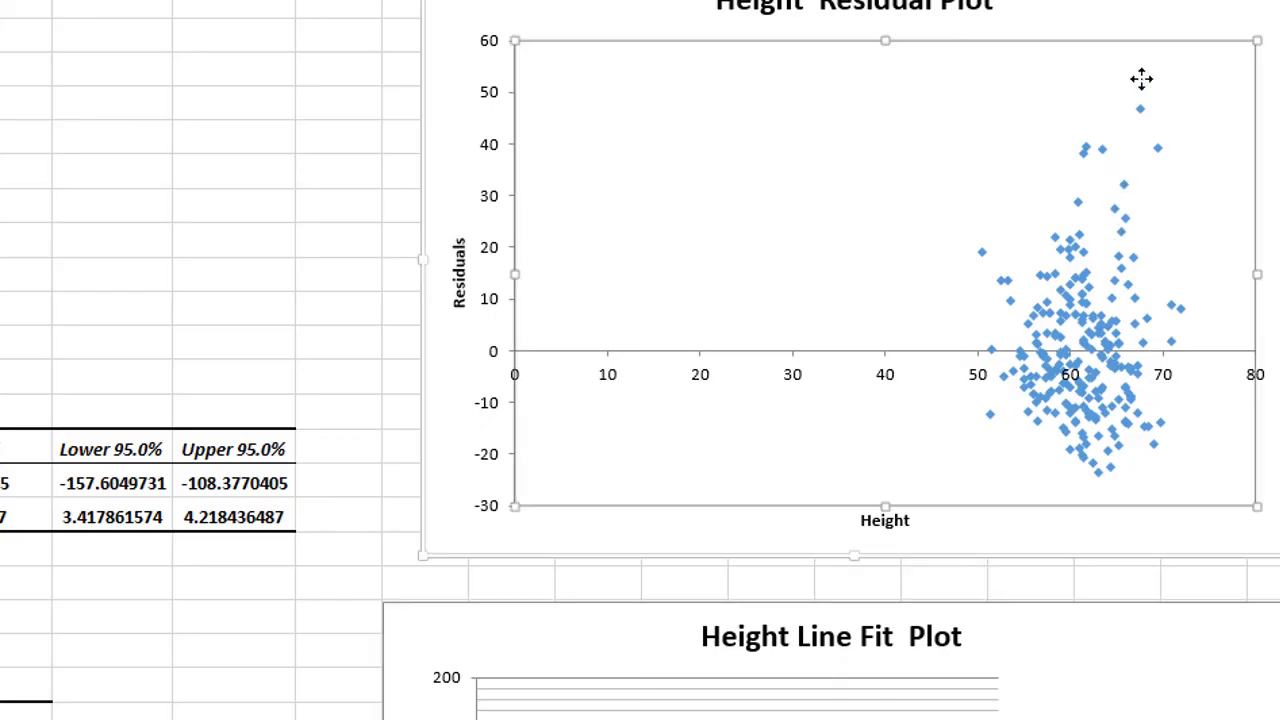
{"action": "left_click", "coordinate": [1200, 16]}
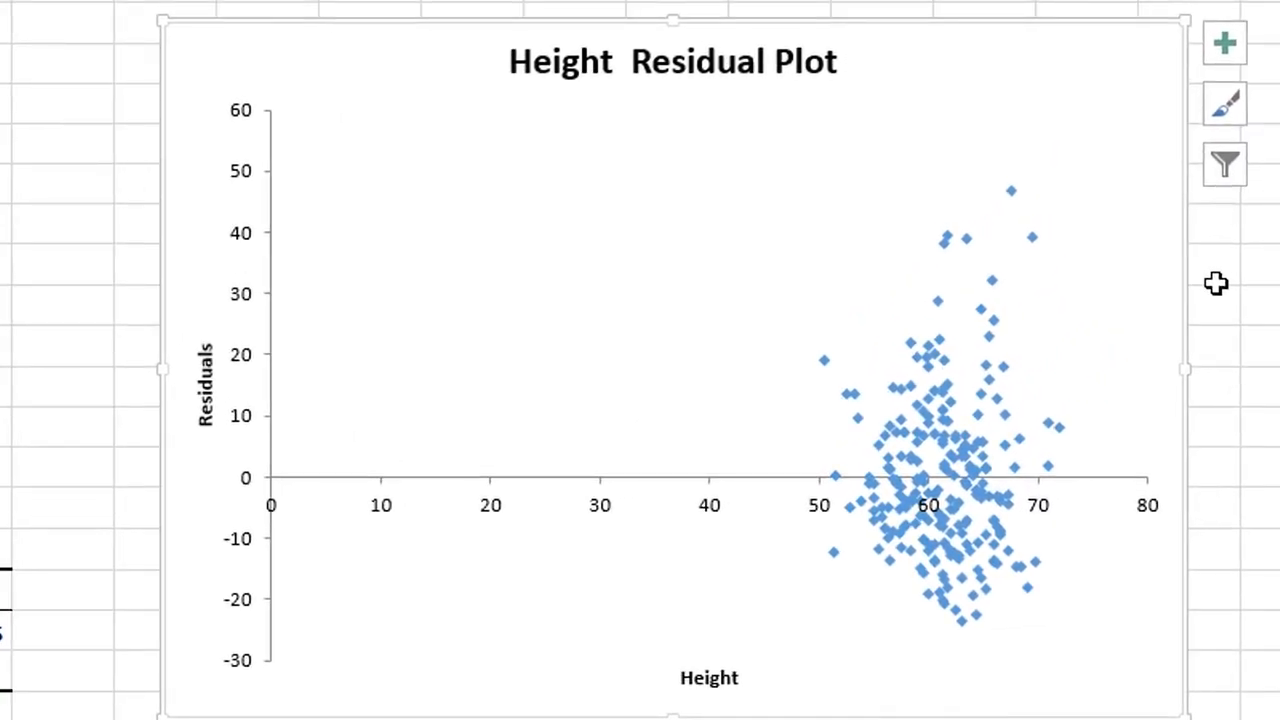
Step: Widen the Normal Probability Plot so its left edge roughly lines up with the Height Line Fit Plot above
{"action": "scroll", "coordinate": [1216, 283], "scroll_direction": "down", "scroll_amount": 11}
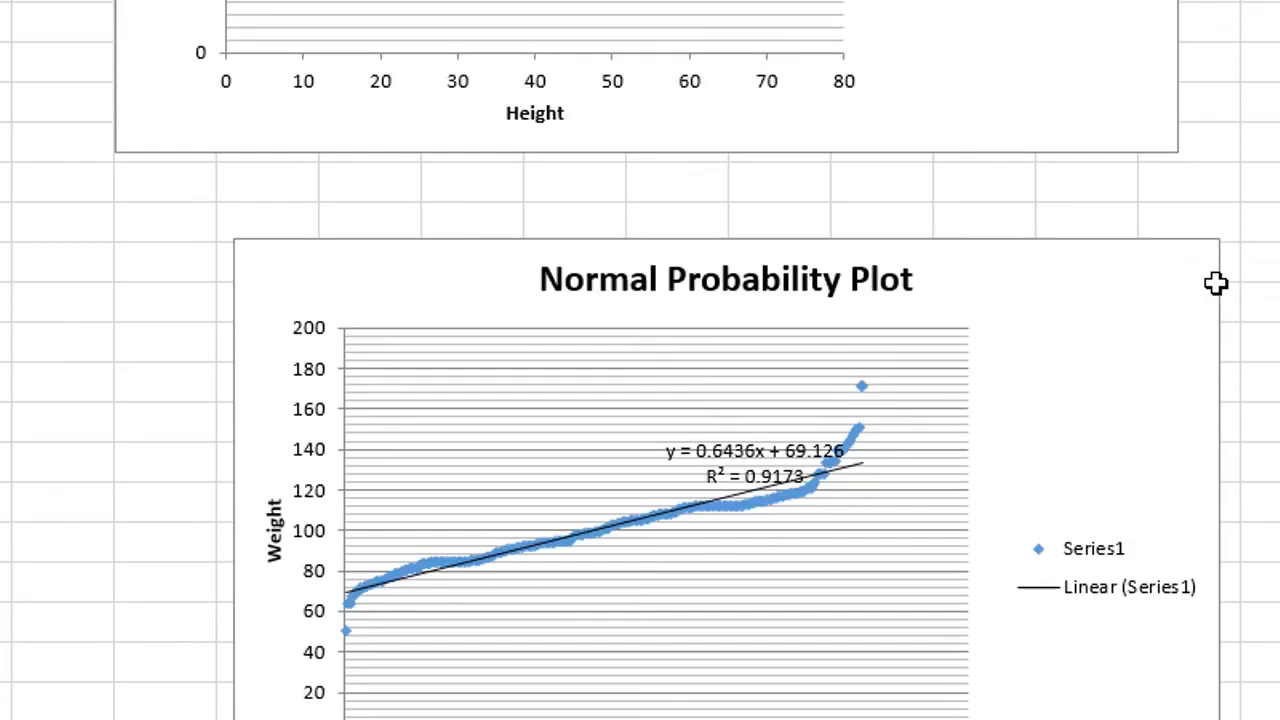
{"action": "left_click", "coordinate": [1216, 283]}
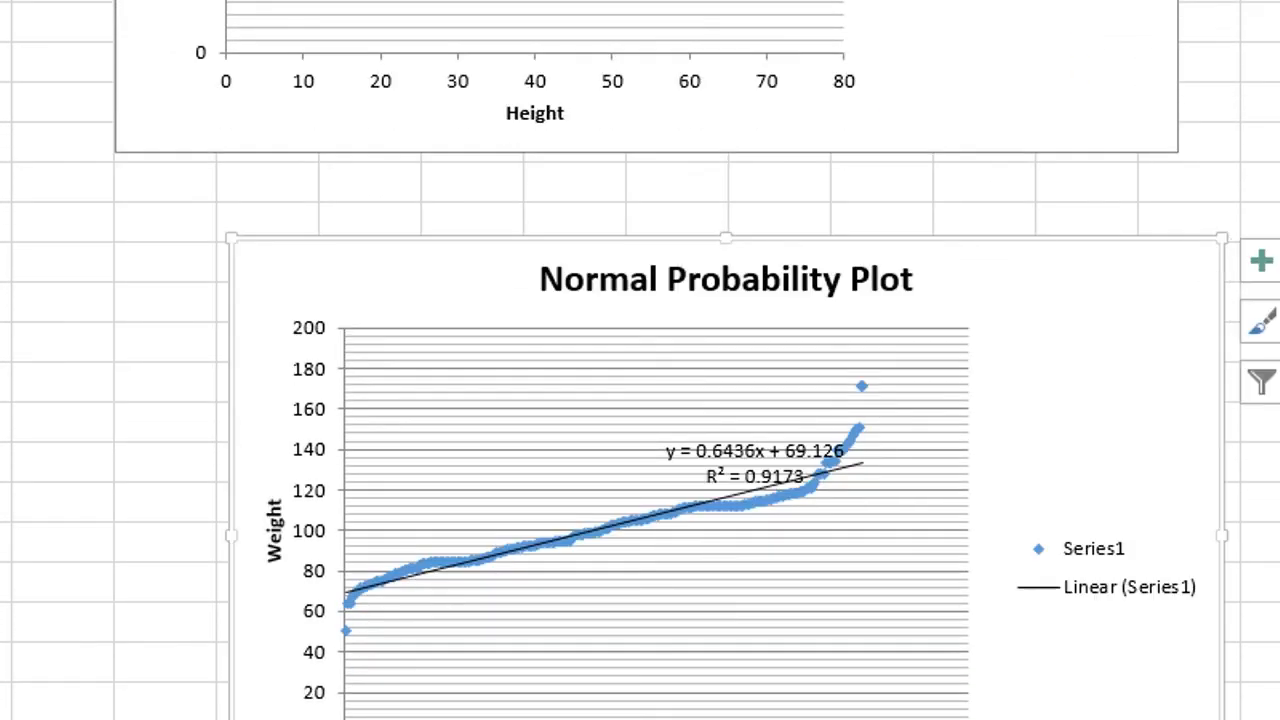
{"action": "left_click_drag", "start_coordinate": [231, 536], "coordinate": [120, 536]}
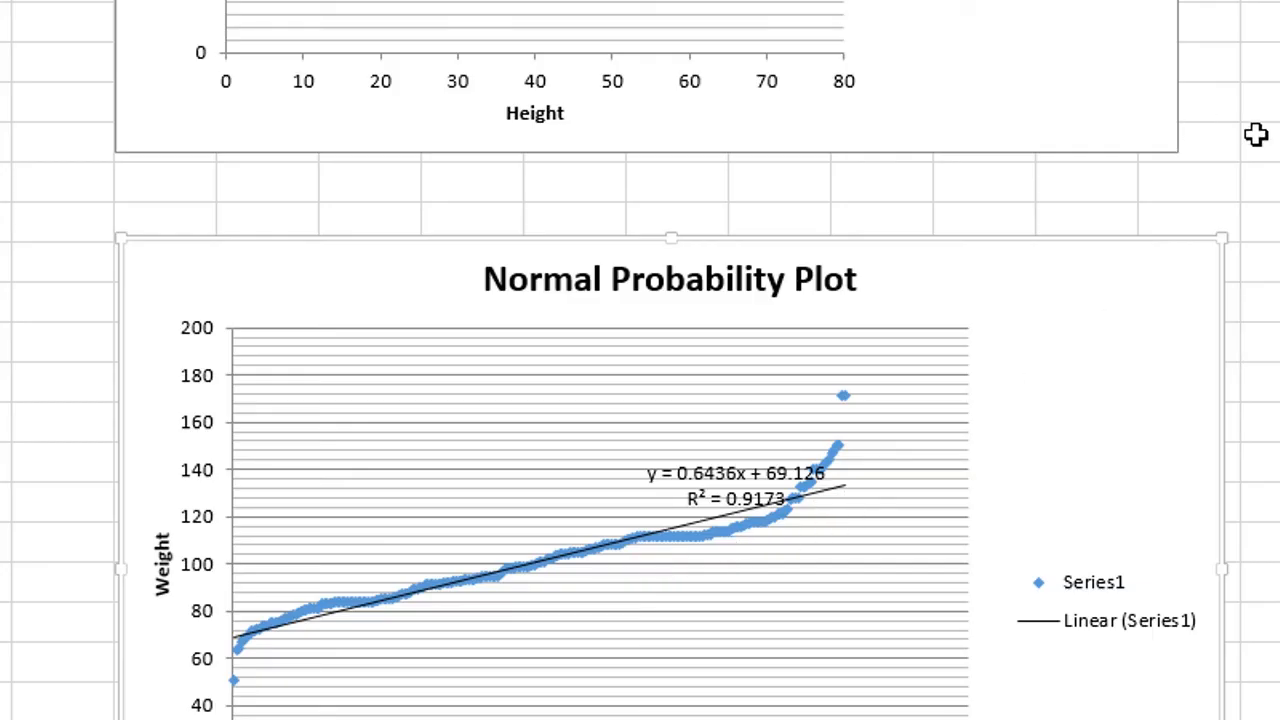
Step: Examine how the points in the Height Residual Plot scatter above and below the zero line
{"action": "scroll", "coordinate": [1256, 135], "scroll_direction": "up", "scroll_amount": 12}
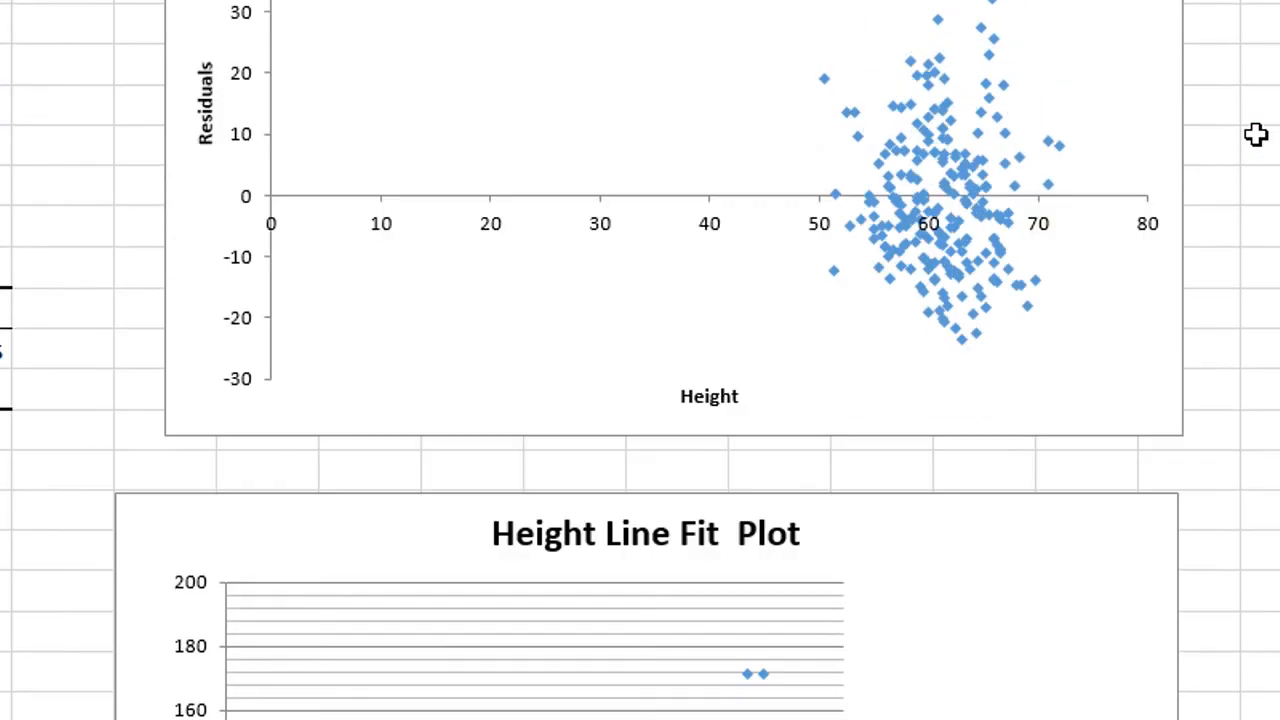
{"action": "scroll", "coordinate": [1140, 115], "scroll_direction": "up", "scroll_amount": 5}
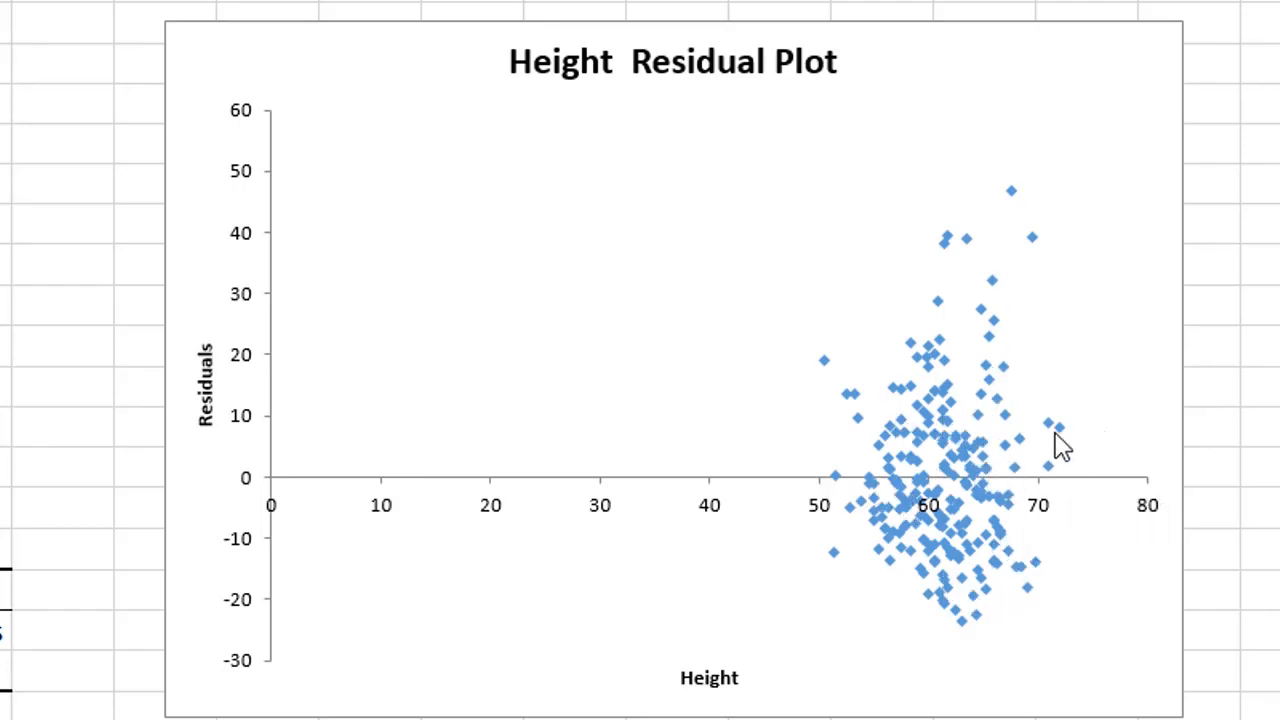
{"action": "mouse_move", "coordinate": [979, 455]}
{"action": "mouse_move", "coordinate": [908, 452]}
{"action": "mouse_move", "coordinate": [955, 484]}
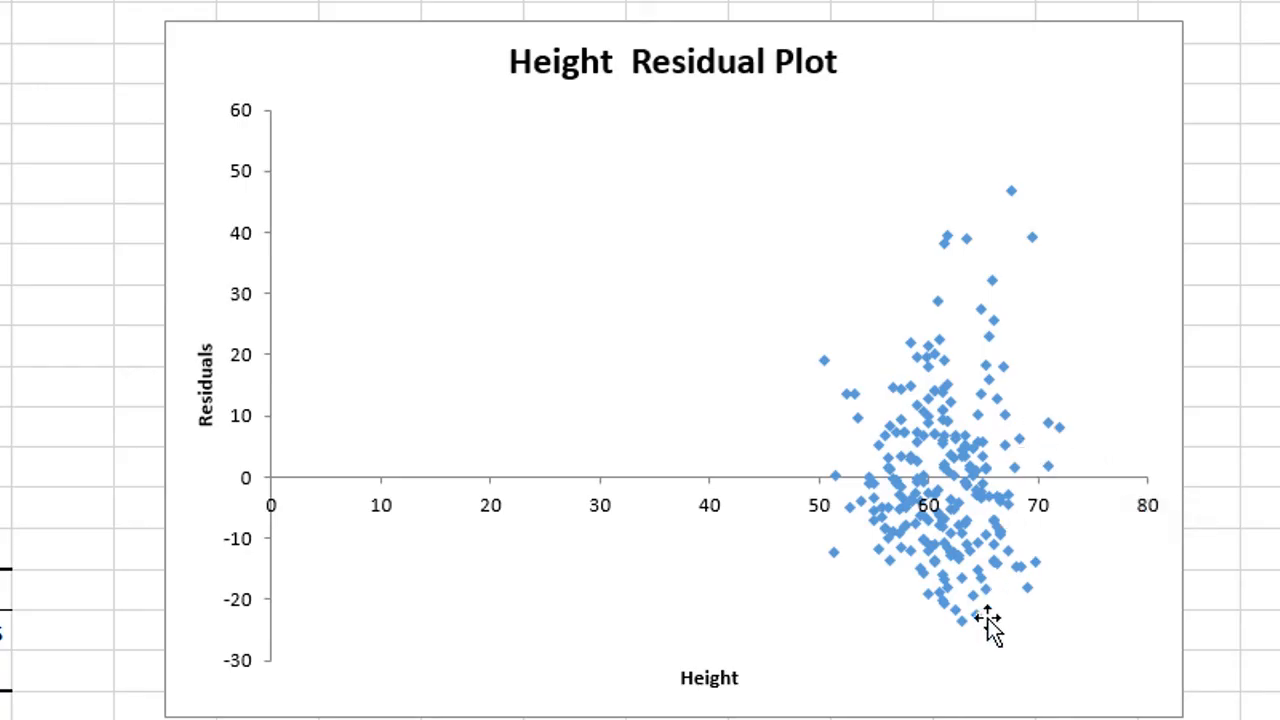
{"action": "mouse_move", "coordinate": [988, 620]}
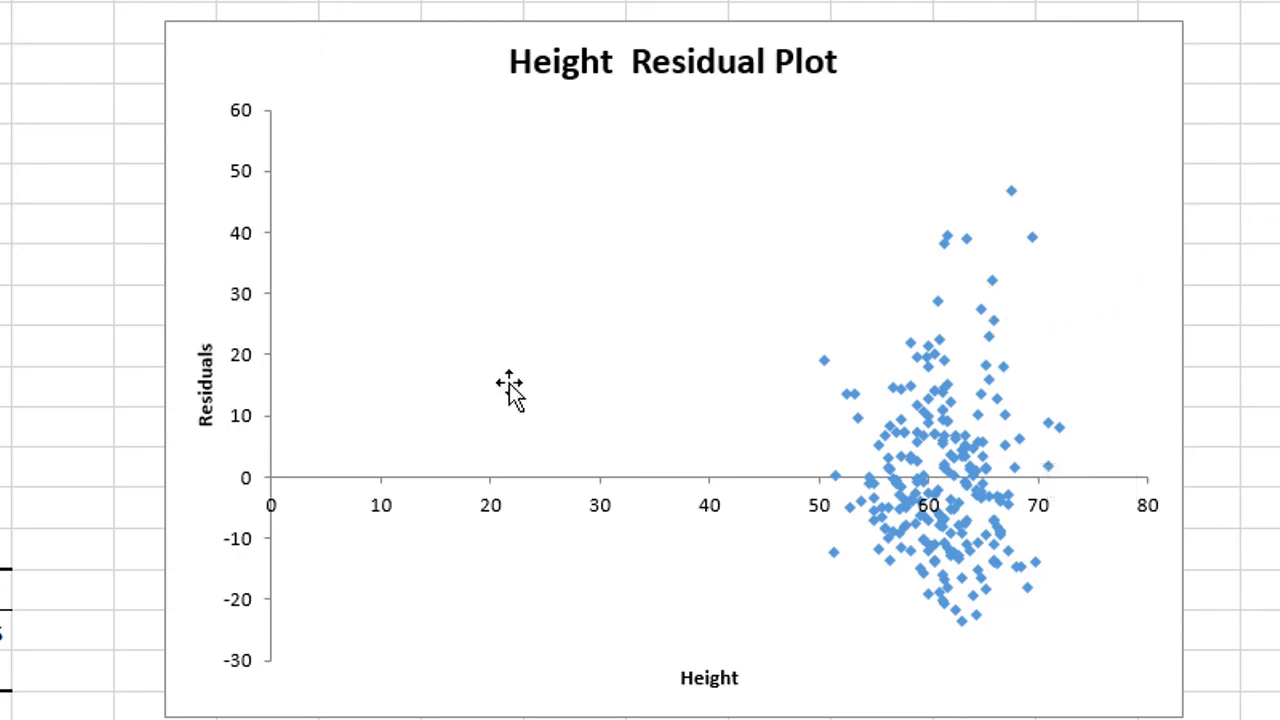
Step: Select empty cell O13 beside the ANOVA table and return to the data and regression summary output at column A
{"action": "left_click", "coordinate": [197, 188]}
{"action": "left_click", "coordinate": [5, 466]}
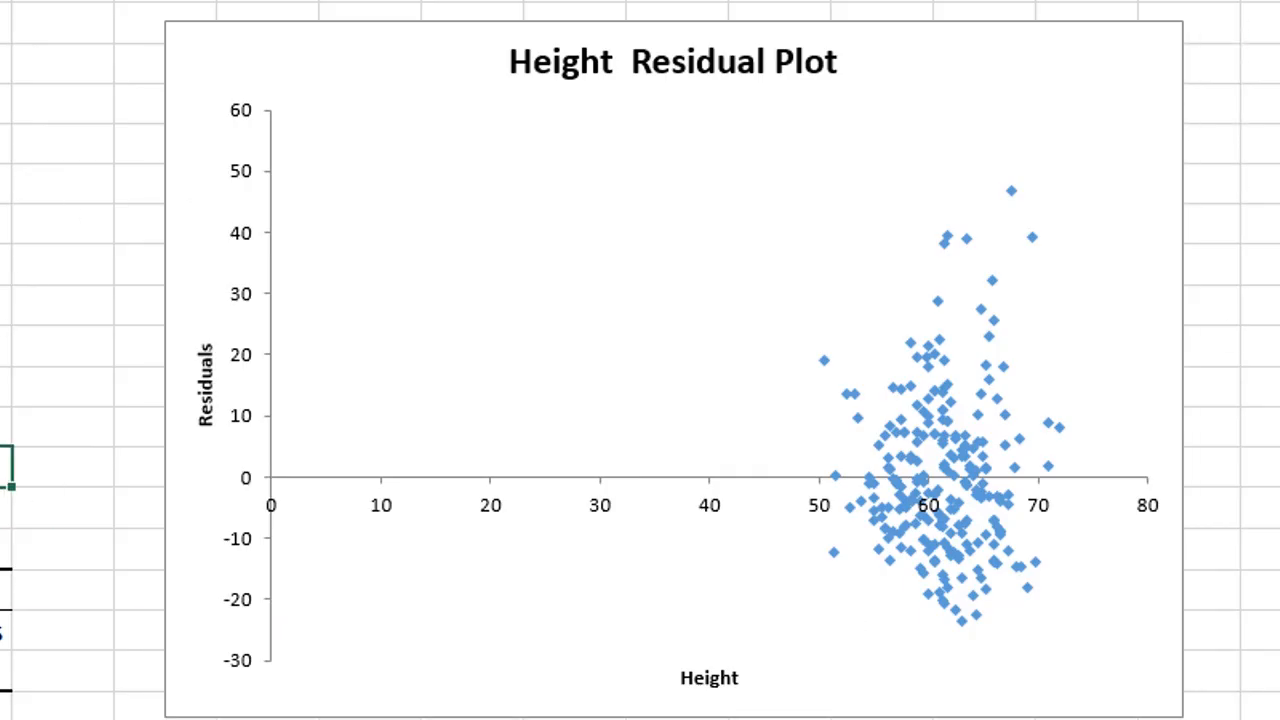
{"action": "left_click_drag", "start_coordinate": [1279, 24], "coordinate": [1277, 103]}
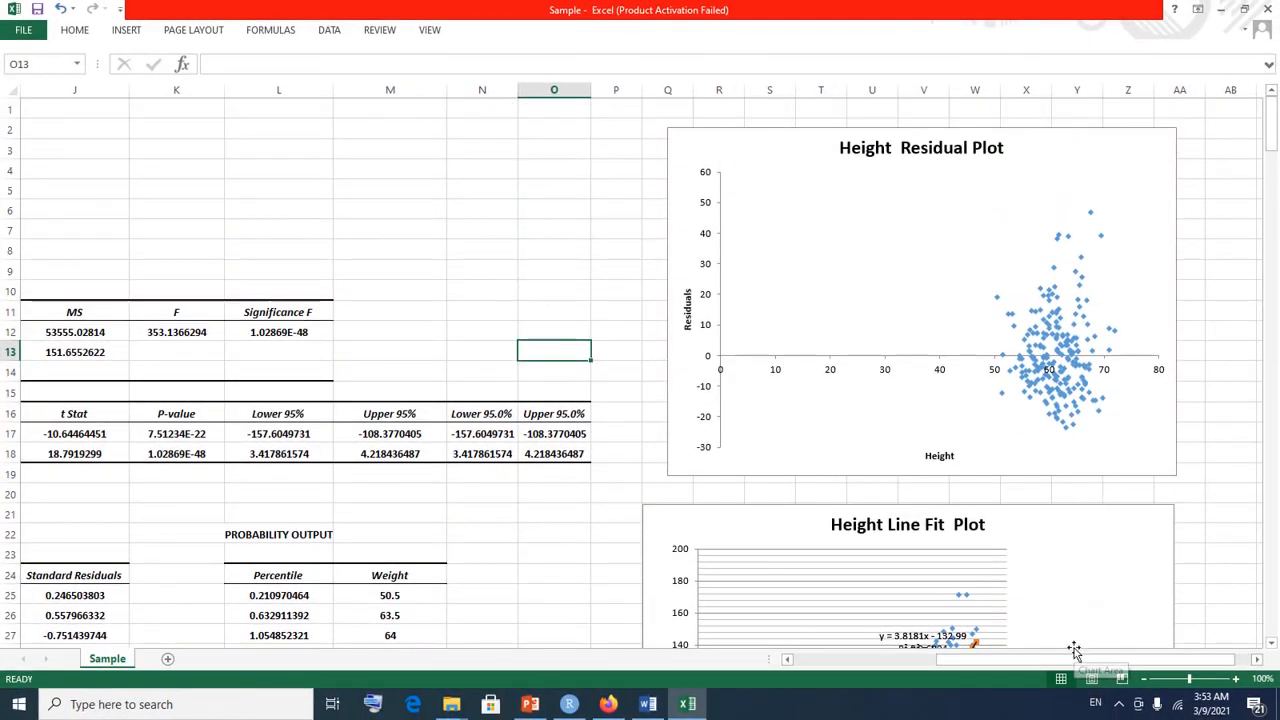
{"action": "left_click_drag", "start_coordinate": [1066, 668], "coordinate": [878, 653]}
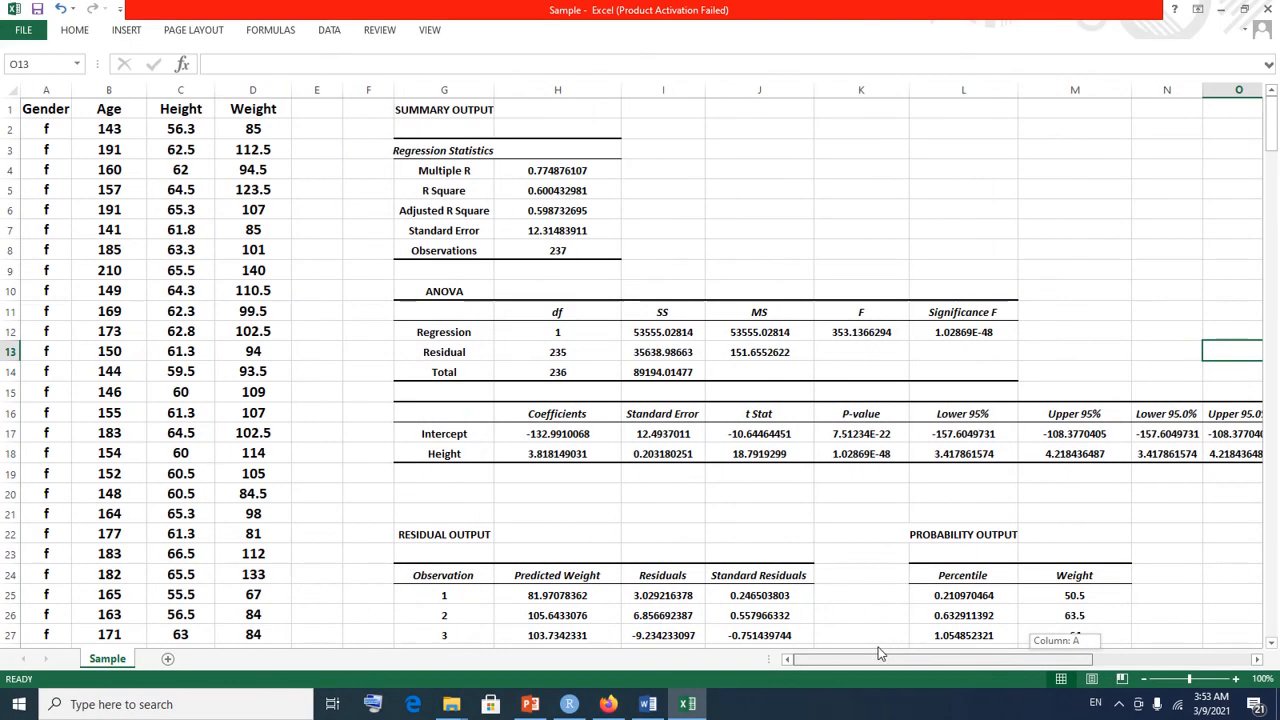